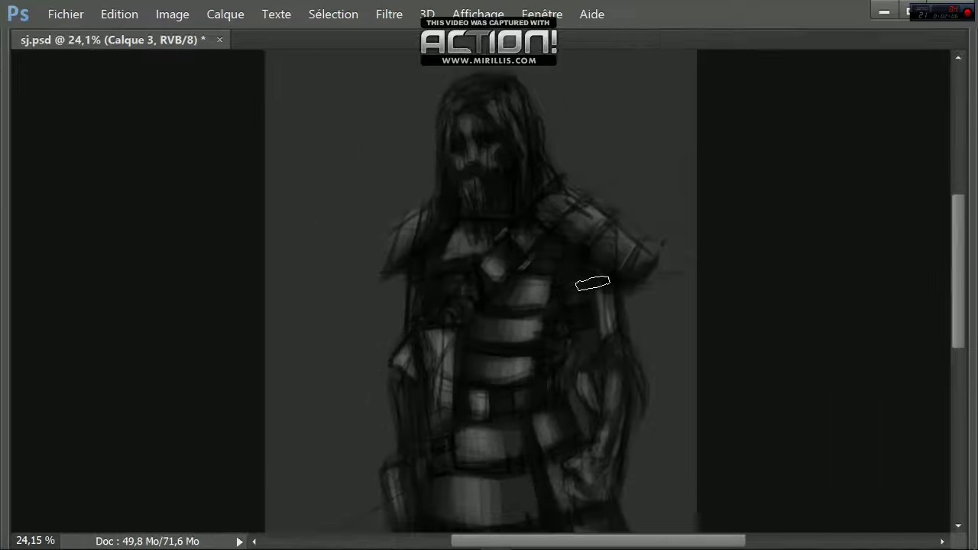
- Switch to full-screen view, adjust the brush size and zoom in on the warrior's head
key("f")
key("f")
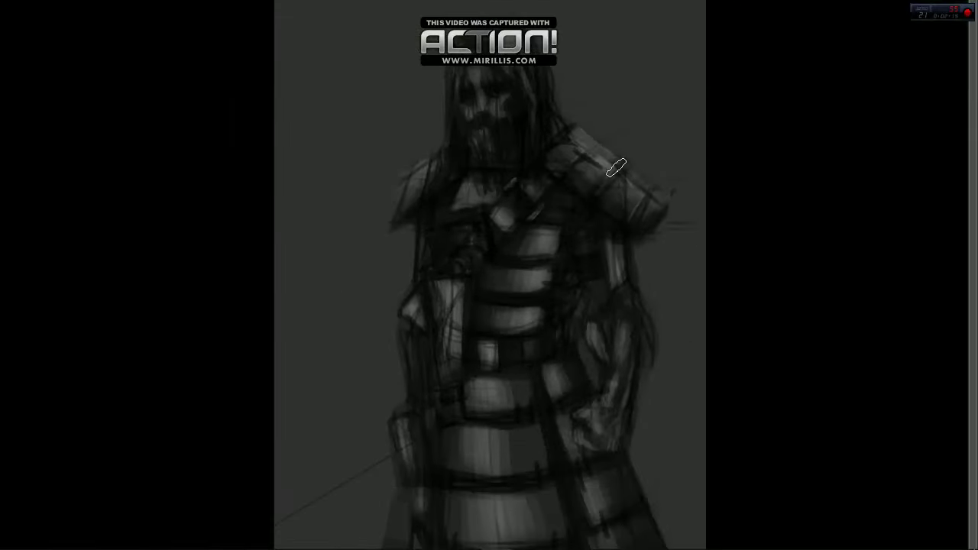
key("bracketright")
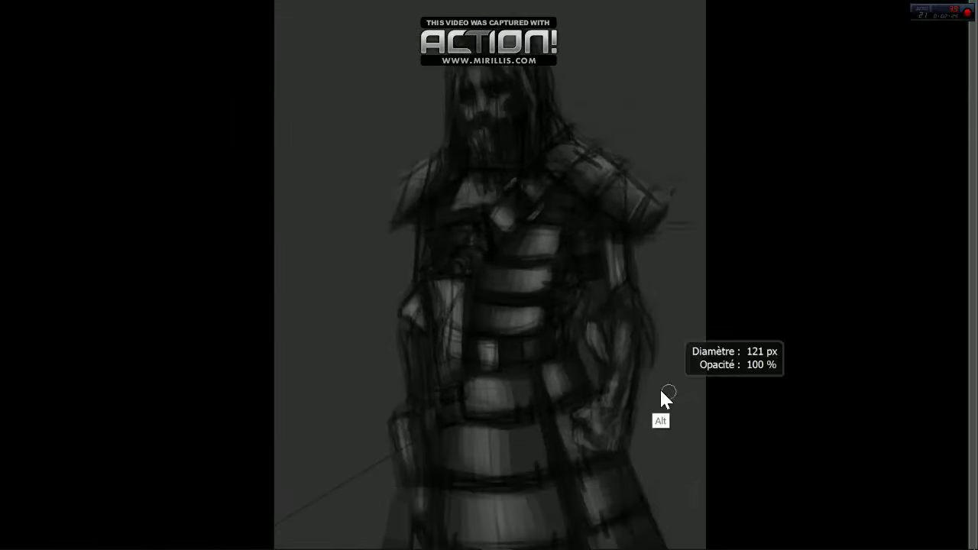
key("bracketleft")
key("bracketleft")
key("bracketleft")
left_click_drag(658, 153, 680, 183)
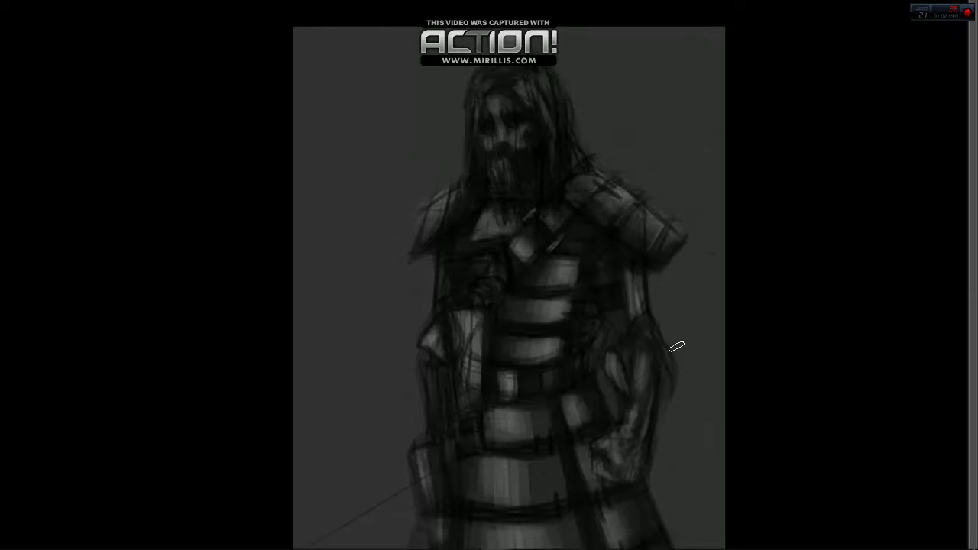
left_click_drag(620, 306, 629, 230)
- Select the Deharme-Paint-02 brush preset and enlarge it to 200 px
right_click(711, 286)
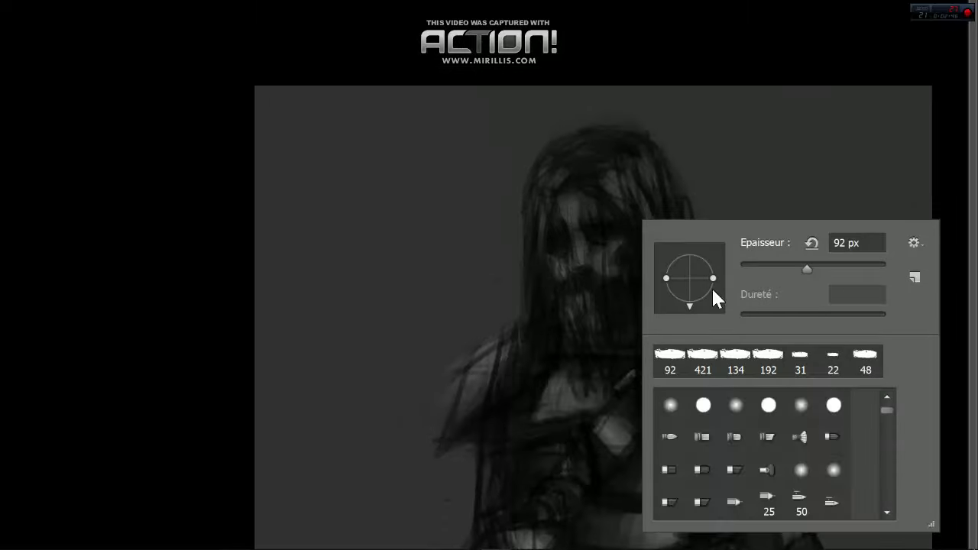
scroll(886, 424, "down", 3)
key("Escape")
double_click(751, 297)
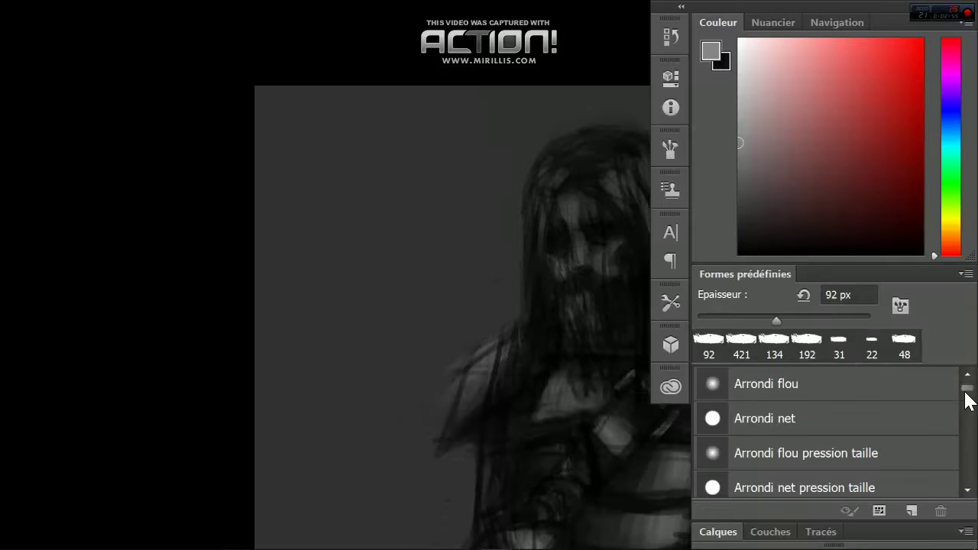
left_click_drag(966, 399, 964, 470)
scroll(964, 470, "up", 2)
scroll(808, 481, "down", 3)
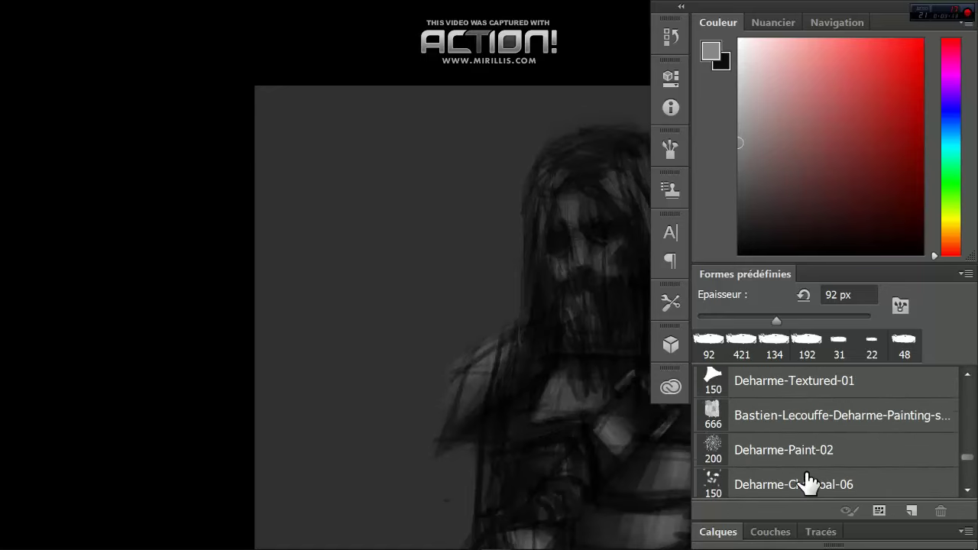
left_click(784, 450)
key("bracketright")
key("bracketright")
key("bracketright")
- Sample grey face tones and lower the brush opacity to 70%
key("Tab")
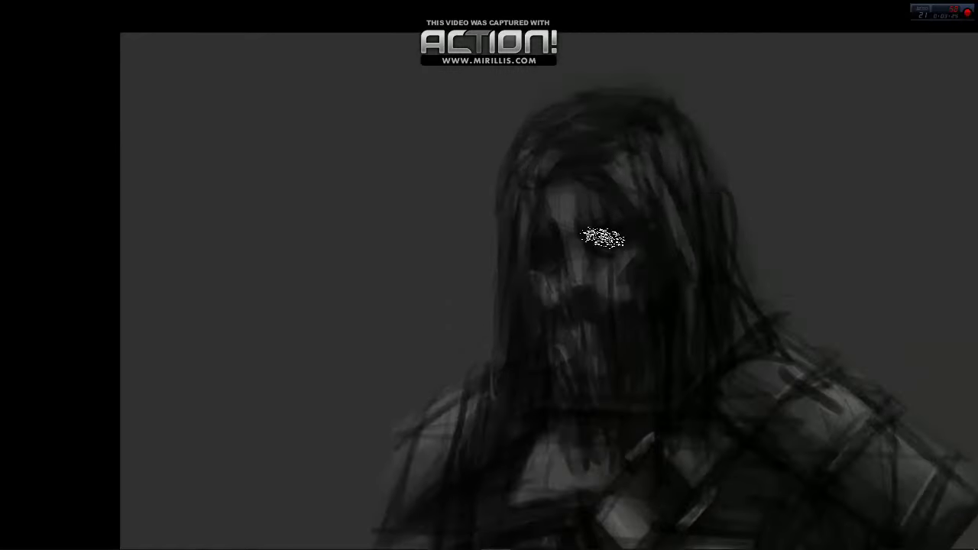
left_click(606, 214, "alt")
left_click(550, 236, "alt")
left_click(570, 210, "alt")
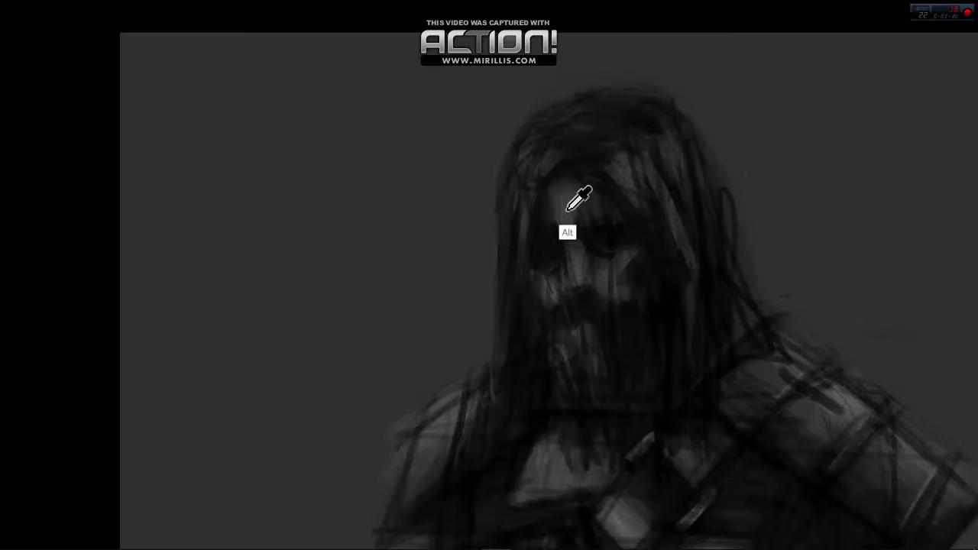
key("f")
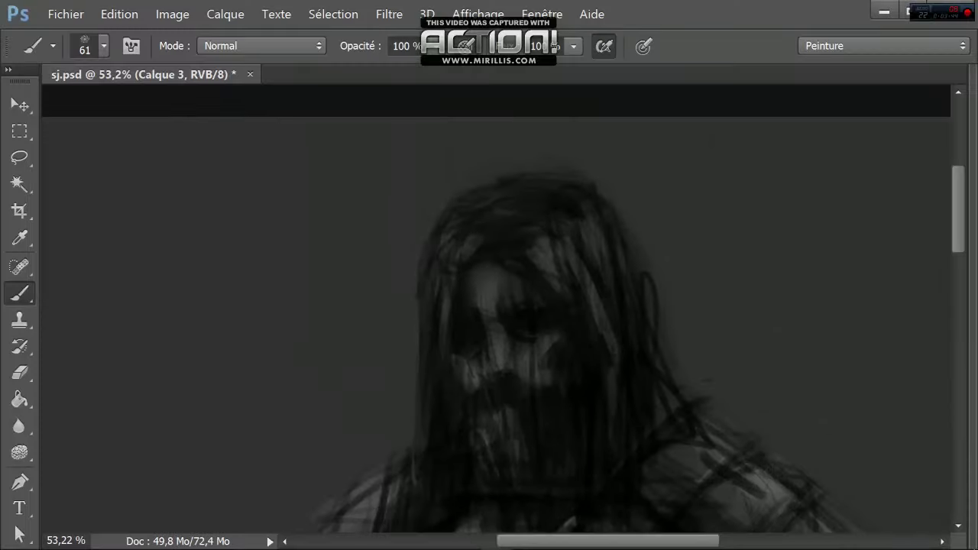
key("7")
key("f")
key("f")
- Paint light-grey highlights on the forehead, sampling nearby face tones
left_click(472, 217, "alt")
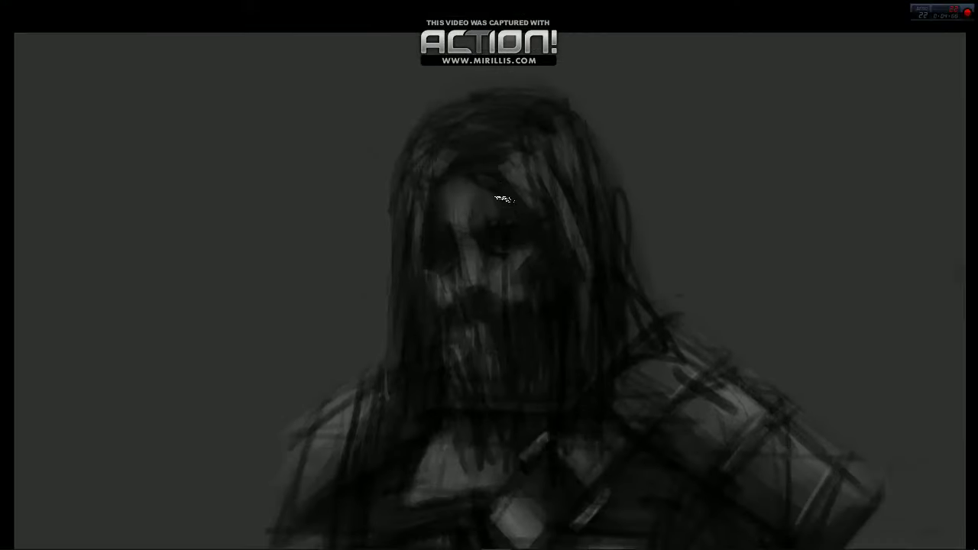
left_click(458, 222, "alt")
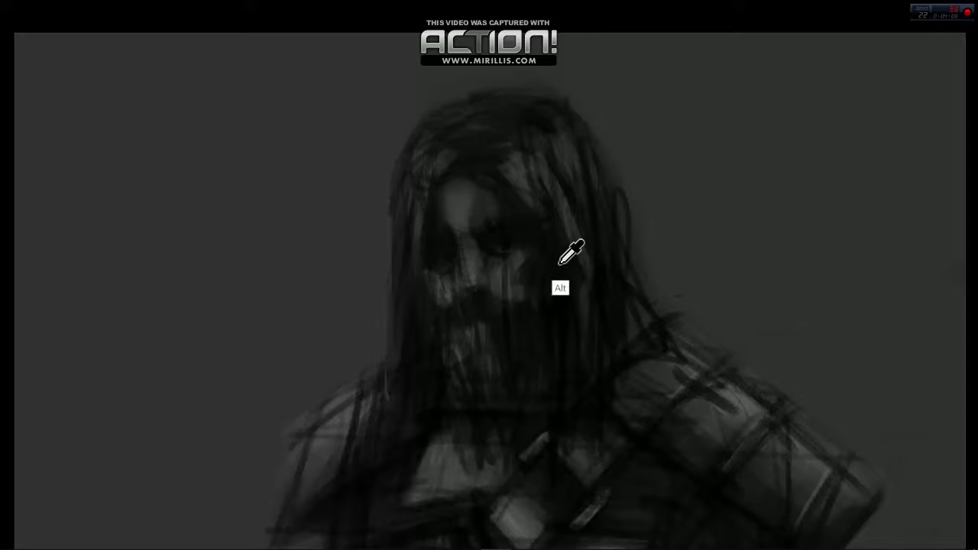
left_click(483, 235, "alt")
left_click(468, 223, "alt")
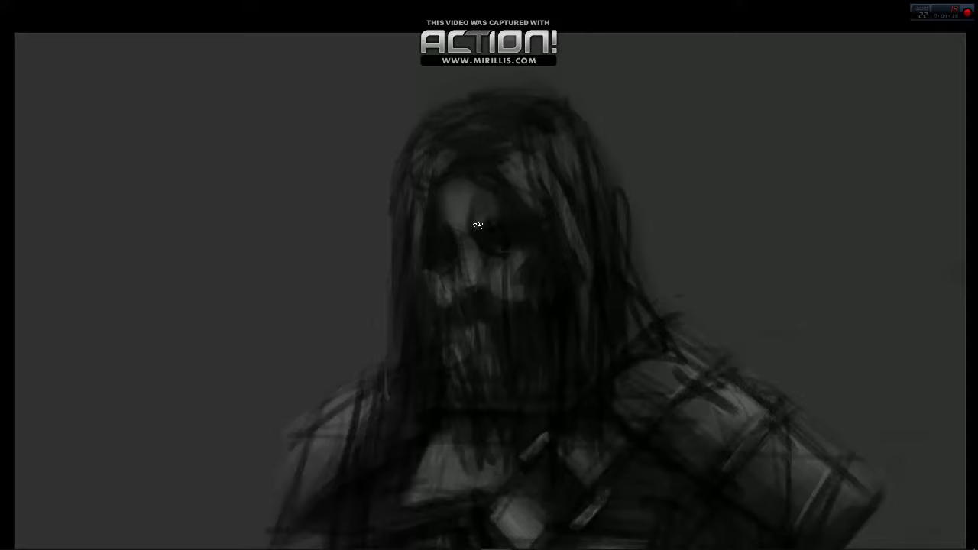
left_click(468, 217, "alt")
key("Tab")
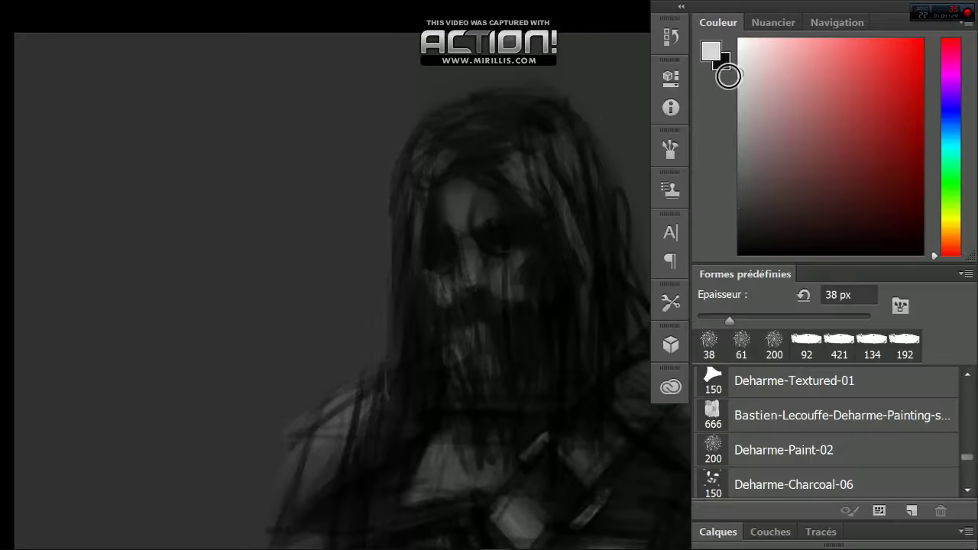
key("Tab")
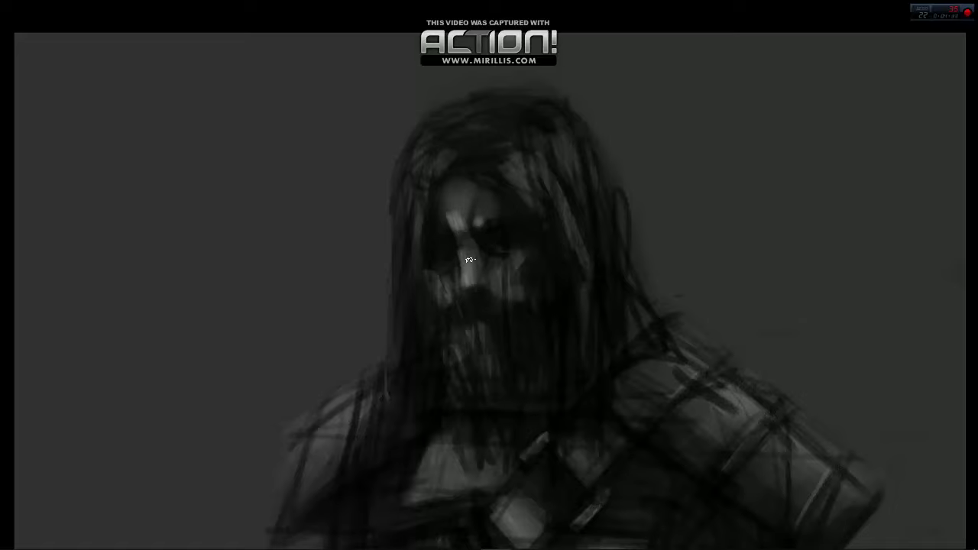
right_click(479, 232)
key("Return")
- Build up highlights on the nose and brow, then tilt the canvas view
left_click(471, 212, "alt")
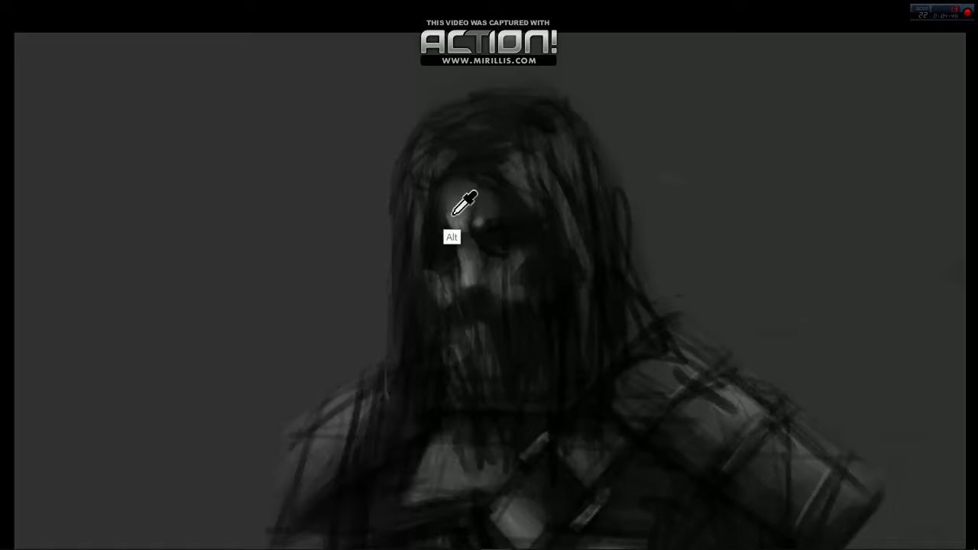
left_click(449, 222, "alt")
left_click(466, 205, "alt")
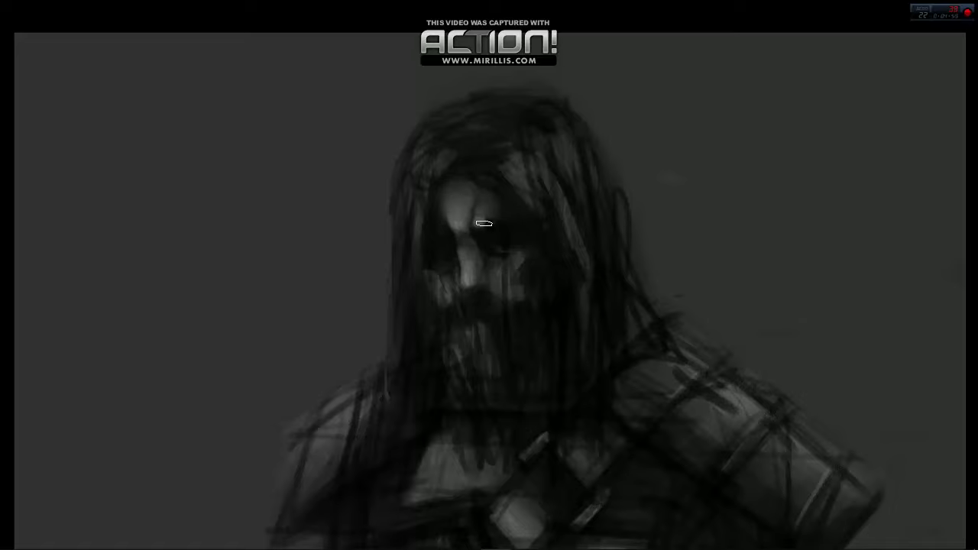
left_click(489, 220, "alt")
left_click(491, 206, "alt")
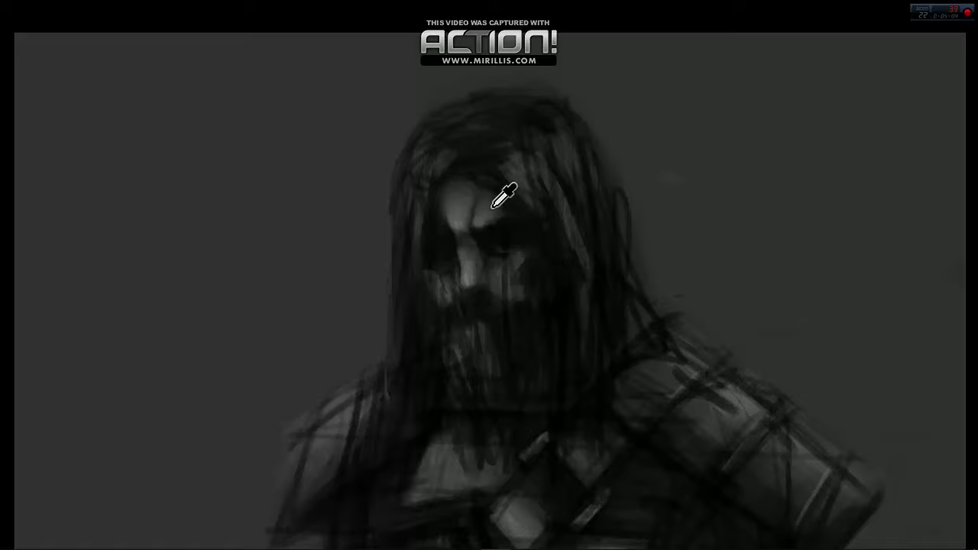
left_click(481, 188, "alt")
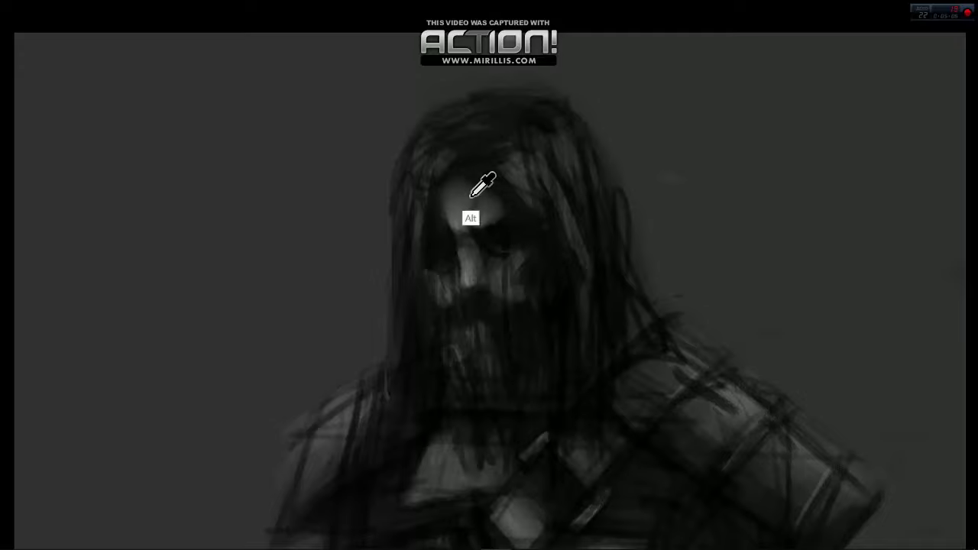
left_click(455, 248, "alt")
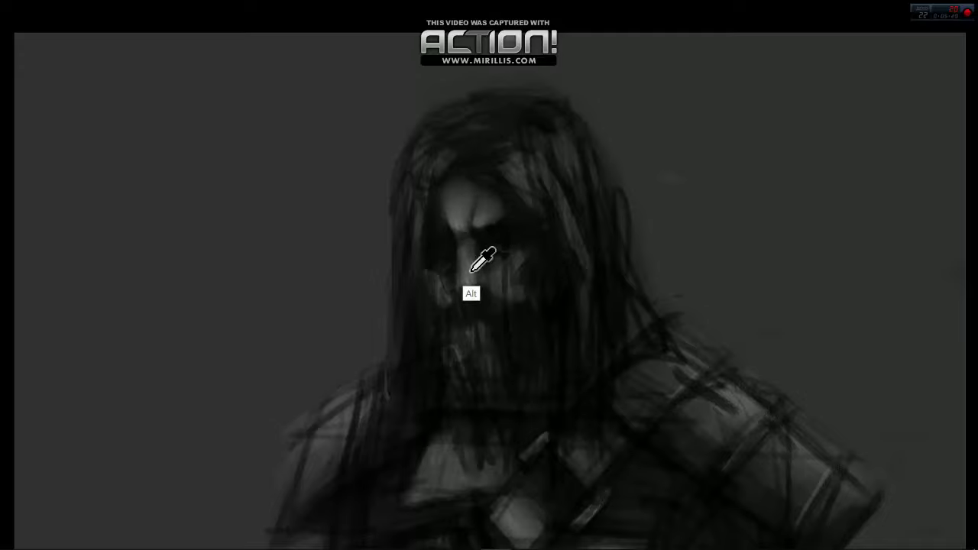
left_click_drag(465, 264, 524, 262)
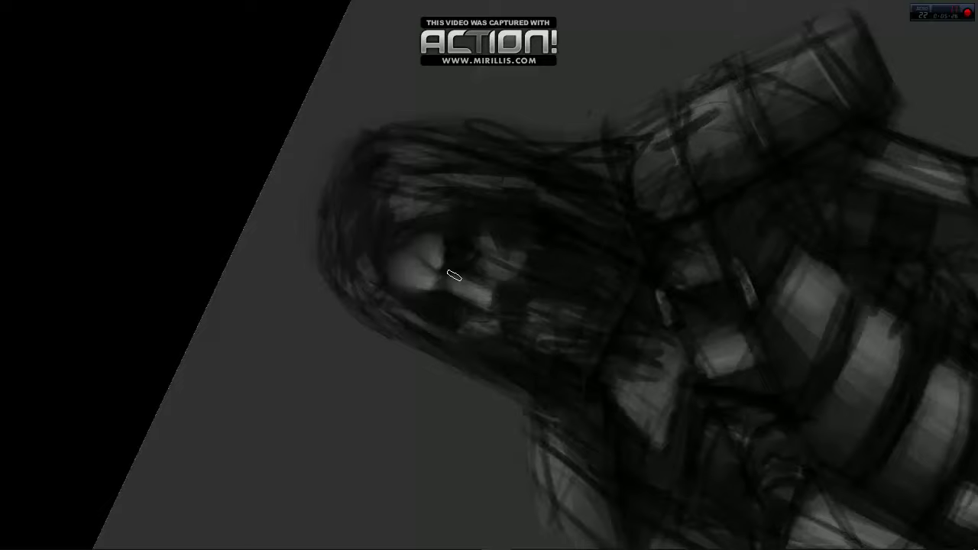
right_click(500, 275)
- Rotate the view back upright and set the brush to 72 px at 50% opacity
left_click(443, 270)
key("r")
left_click_drag(443, 258, 655, 408)
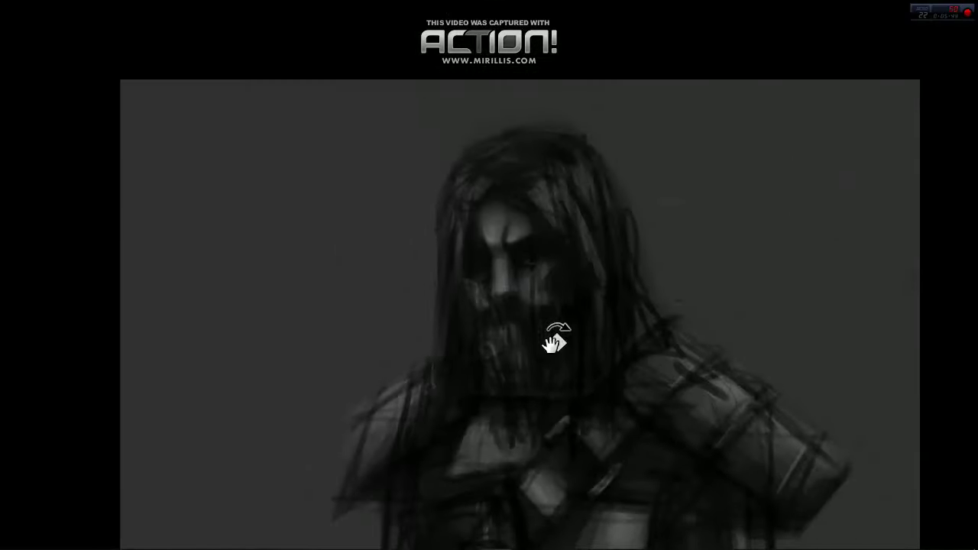
key("alt")
left_click(517, 288, "alt")
key("alt")
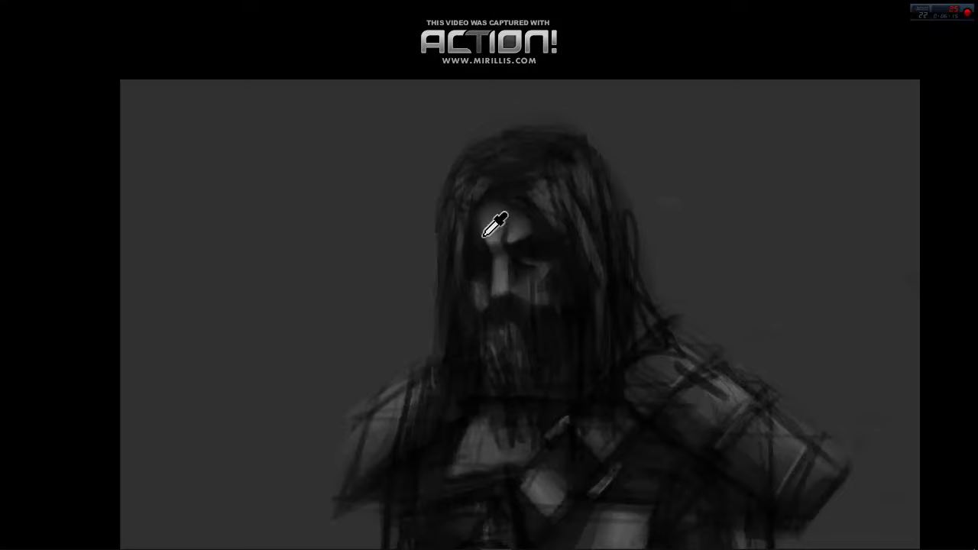
left_click_drag(627, 286, 639, 302)
- Sample face tones and paint a light stroke on the hair above the forehead
left_click(560, 292, "alt")
left_click(516, 284, "alt")
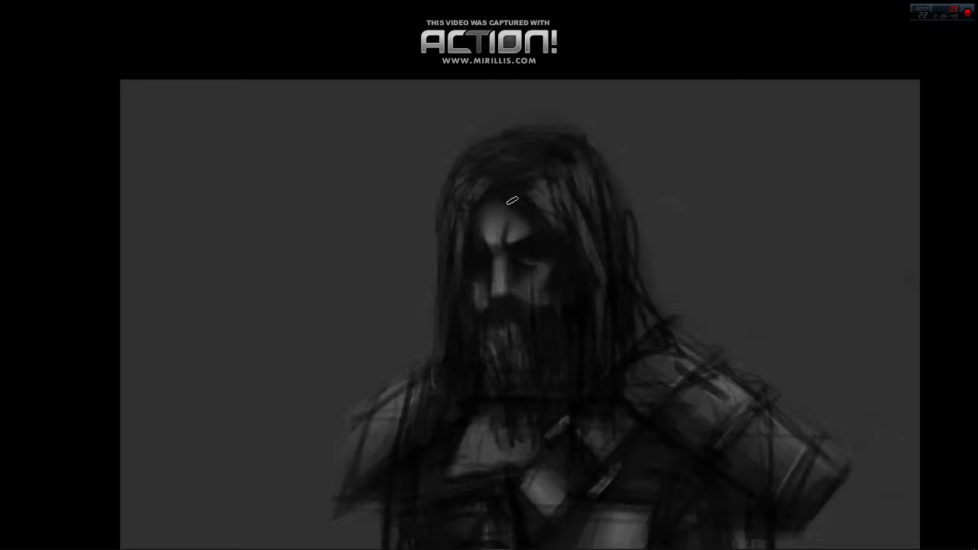
left_click_drag(584, 255, 532, 242)
left_click(544, 257, "alt")
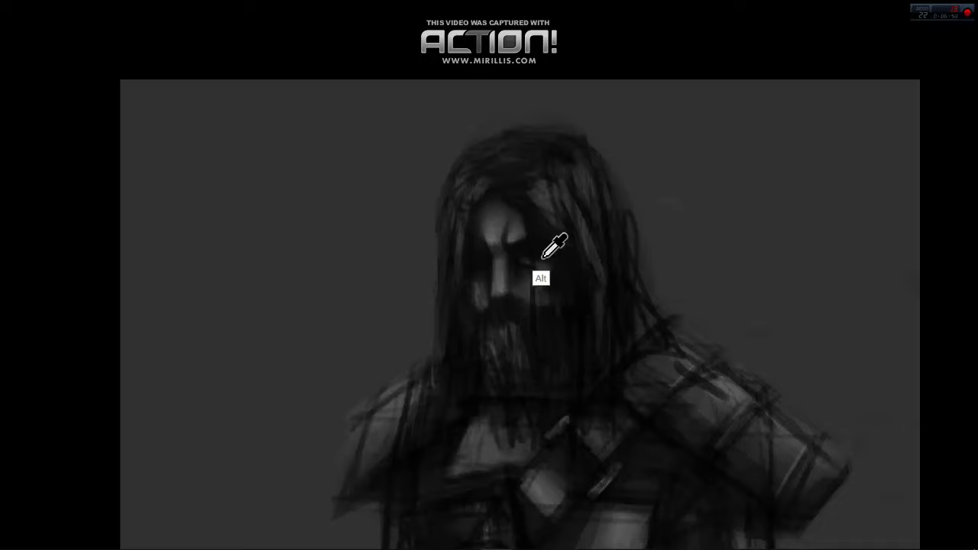
left_click(506, 337, "alt")
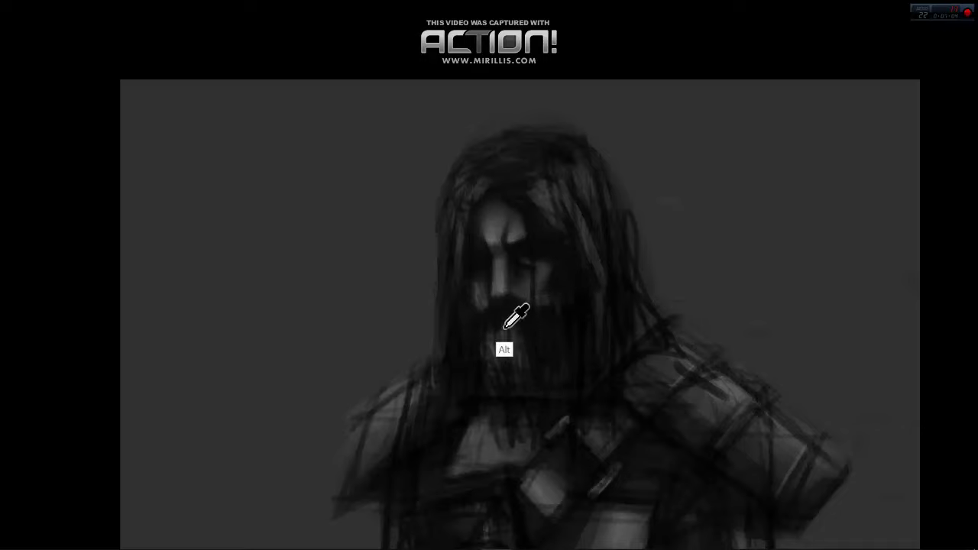
left_click(621, 286, "alt")
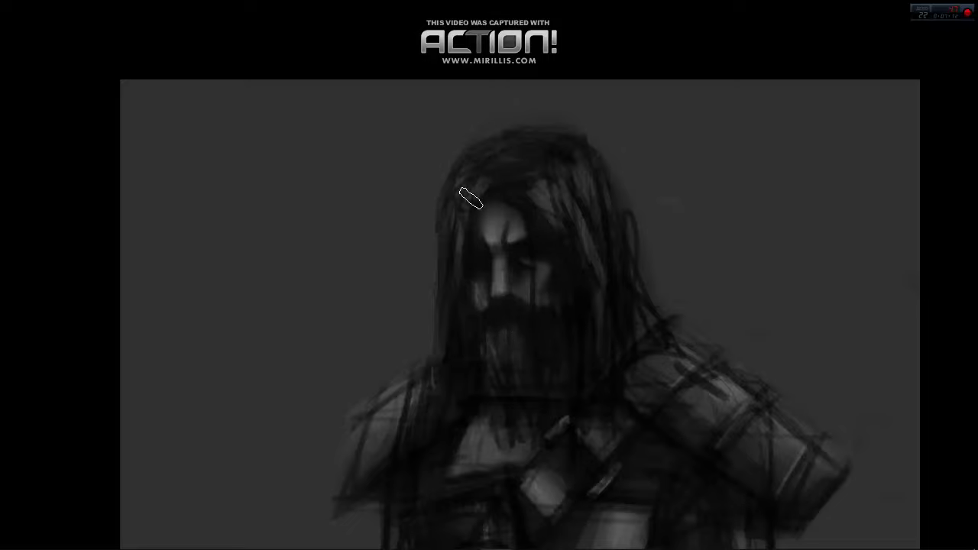
mouse_move(469, 196)
left_mouse_down()
mouse_move(538, 195)
mouse_move(553, 137)
mouse_move(528, 231)
mouse_move(443, 277)
left_mouse_up()
- Darken and soften the hair strands over the forehead, then zoom out
left_click(471, 409, "alt")
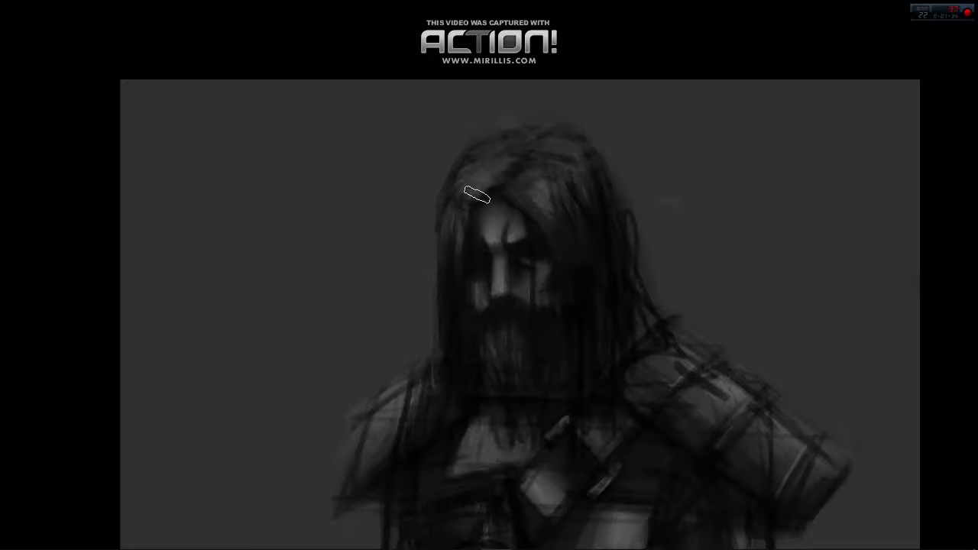
left_click(491, 272, "alt")
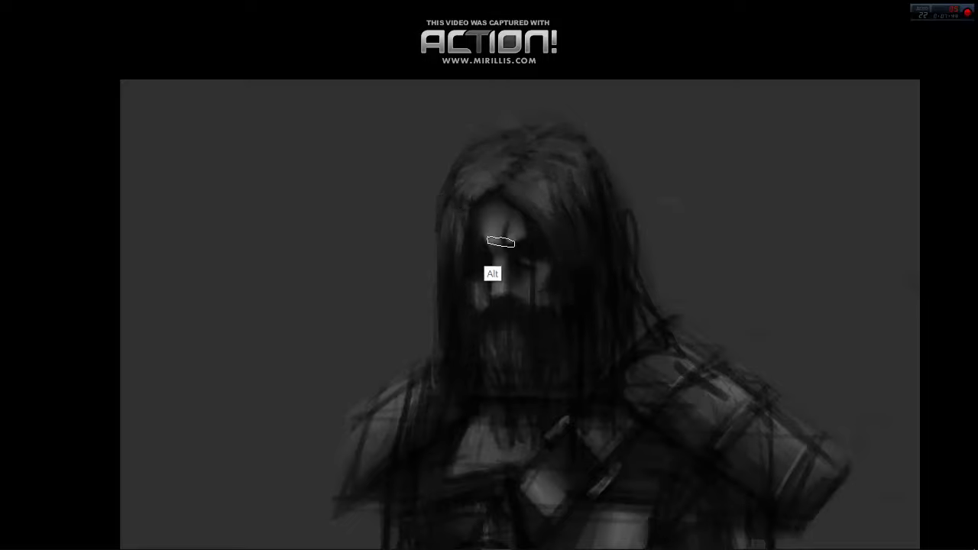
left_click(495, 204, "alt")
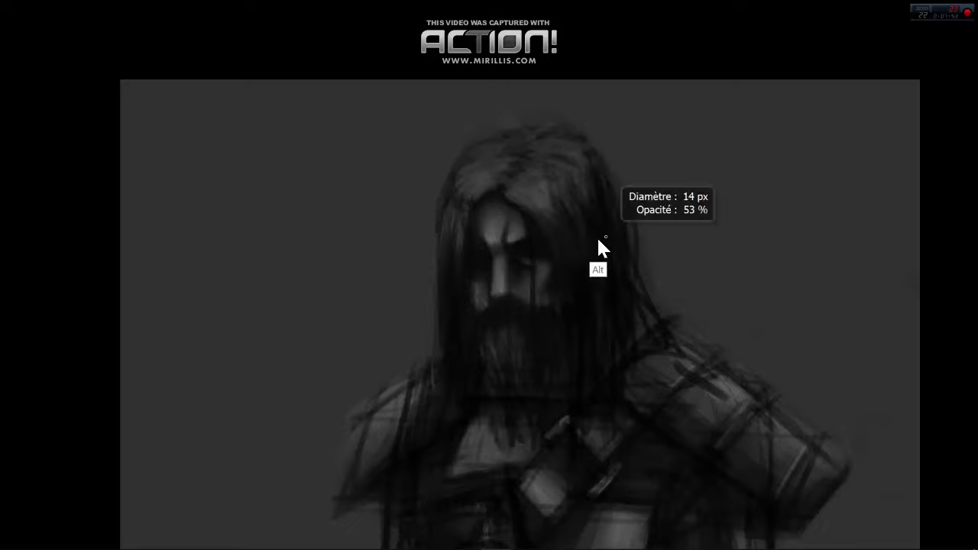
left_click_drag(623, 272, 552, 219)
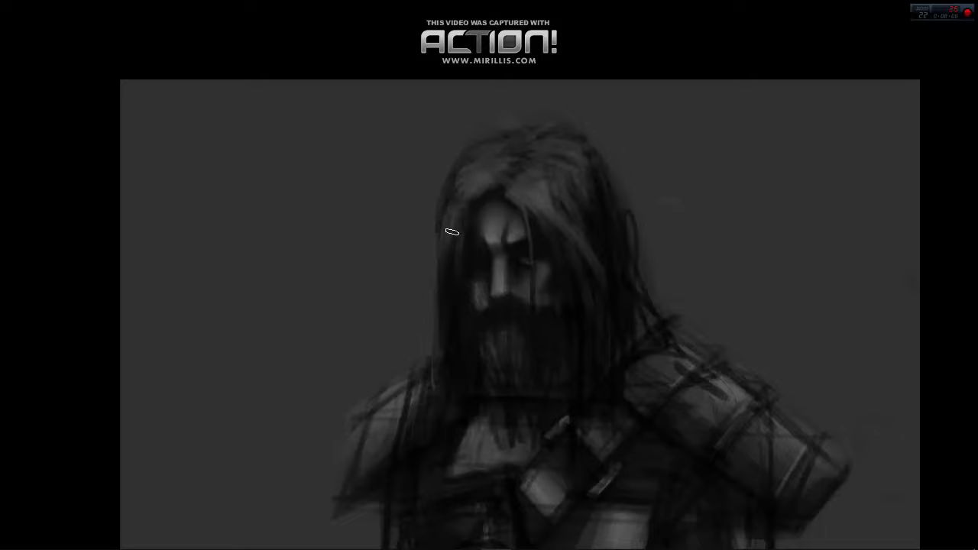
mouse_move(451, 232)
left_mouse_down()
mouse_move(514, 167)
mouse_move(505, 180)
left_mouse_up()
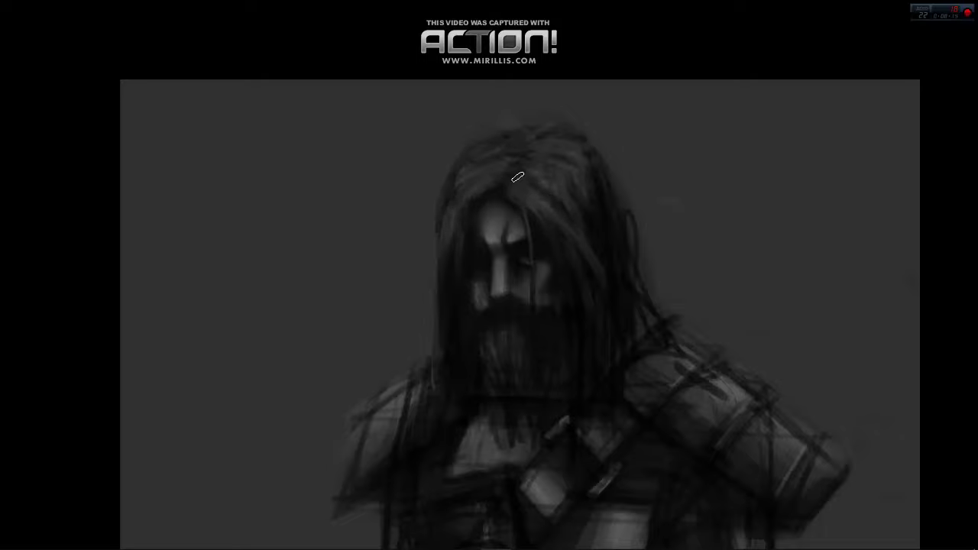
left_click_drag(489, 124, 448, 148)
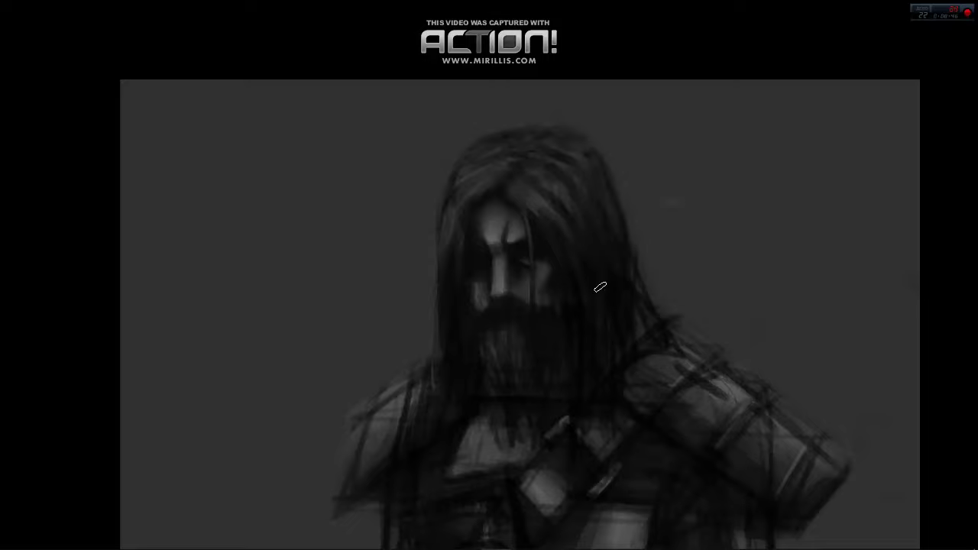
left_click(554, 353, "alt")
left_click(530, 284, "alt")
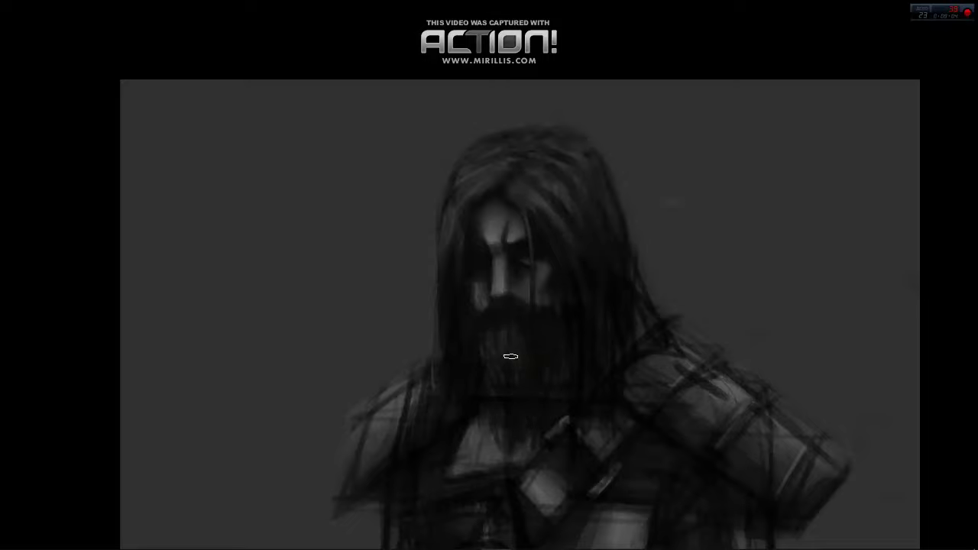
left_click(694, 283, "ctrl+alt")
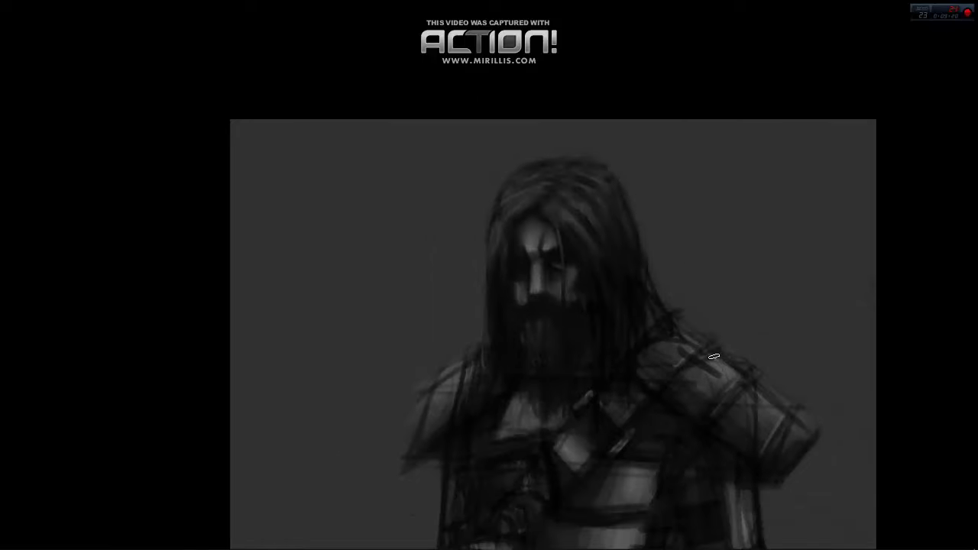
- Set the brush to 14 px and paint a lighter stroke along the chest strap
key("ctrl+0")
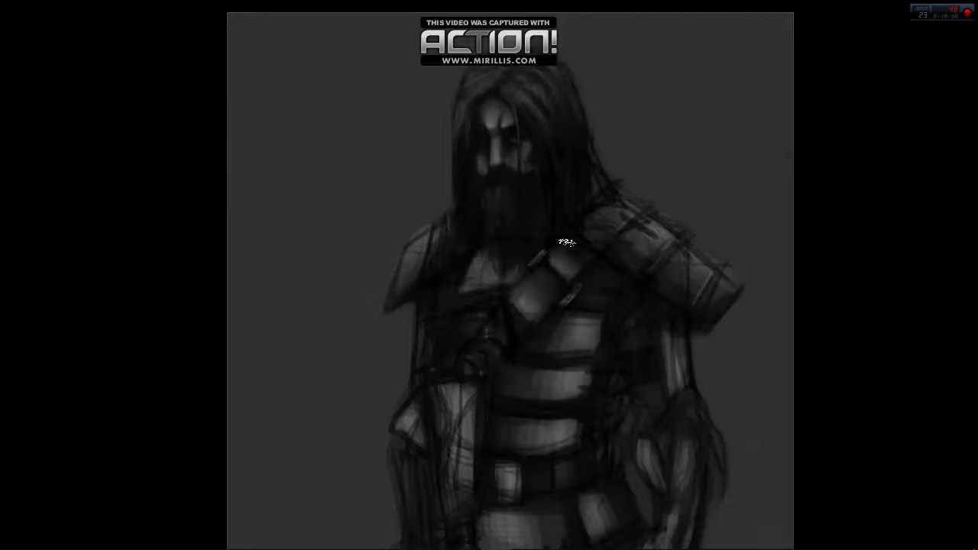
key("alt")
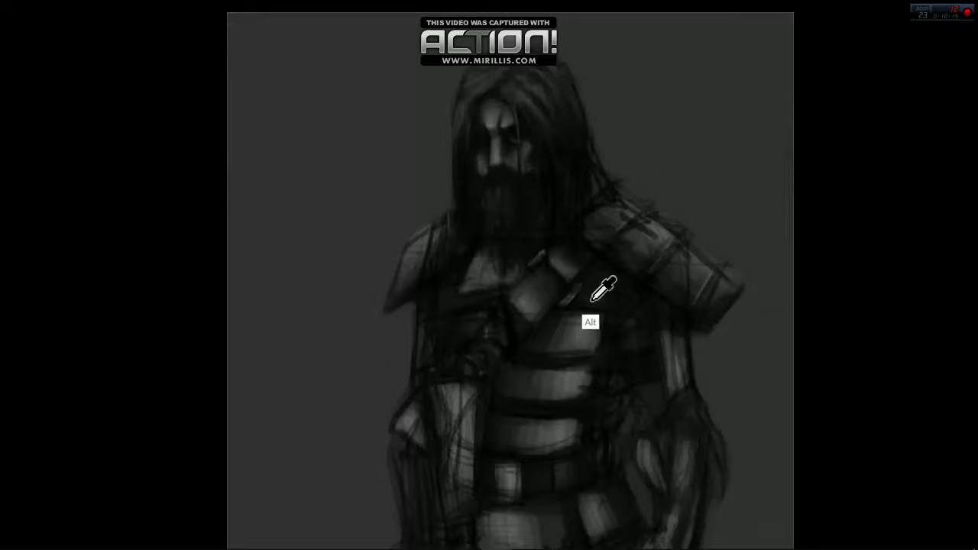
right_click(589, 321)
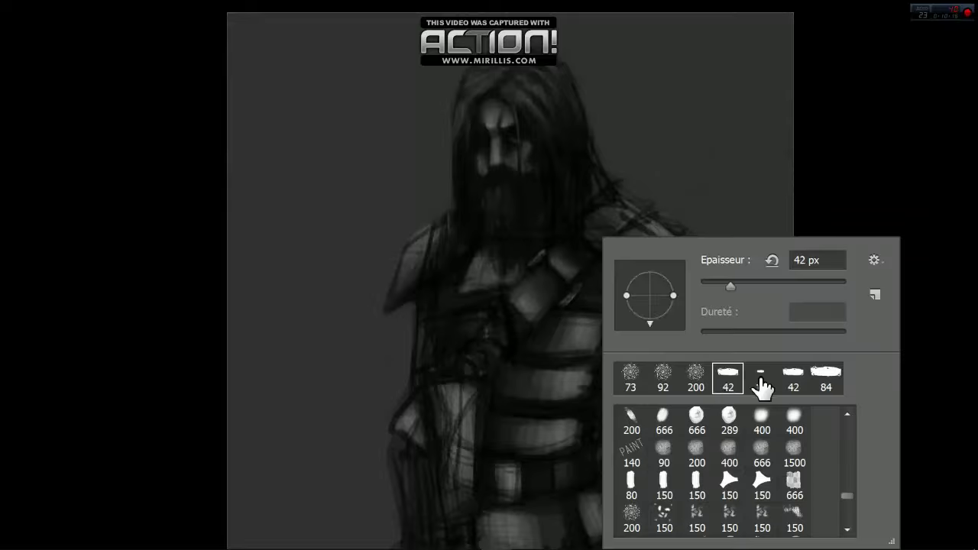
left_click_drag(729, 283, 694, 282)
key("Return")
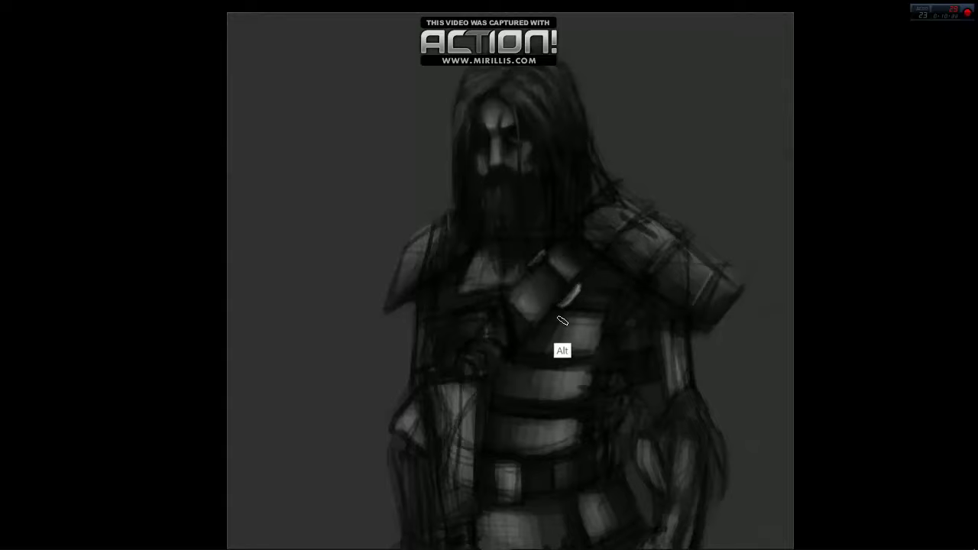
right_click(543, 344)
key("Return")
left_click(578, 294, "alt")
left_click_drag(562, 306, 575, 289)
- Add curved edge highlights on the chest plate, tilting the canvas and resetting it upright
right_click(579, 329)
key("Return")
right_click(616, 266, "alt")
left_click(574, 270, "alt")
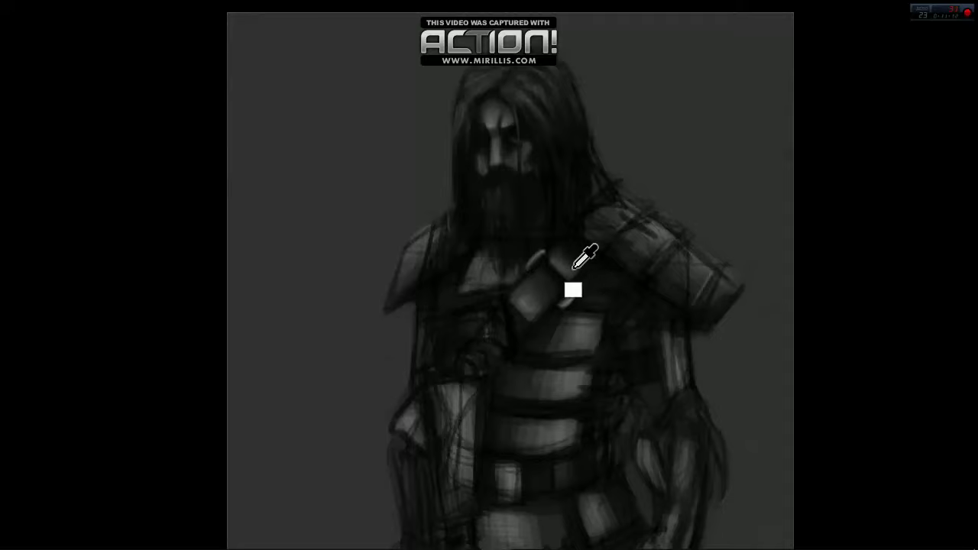
left_click(551, 324, "alt")
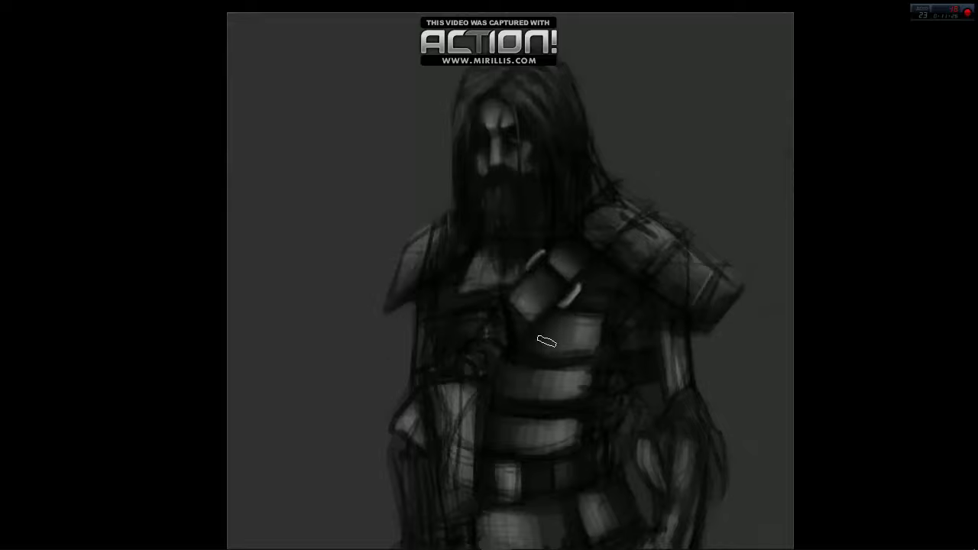
left_click_drag(666, 306, 494, 350)
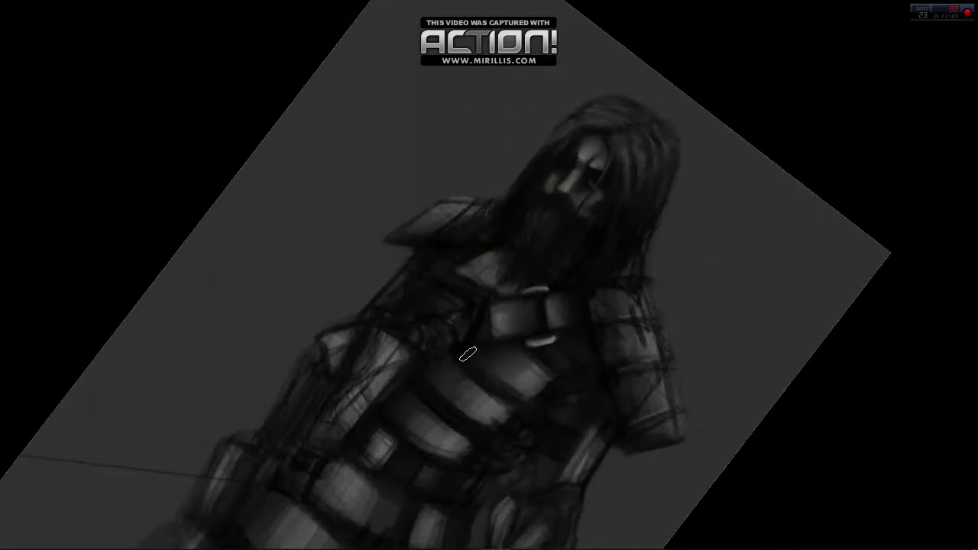
left_click_drag(668, 339, 589, 305)
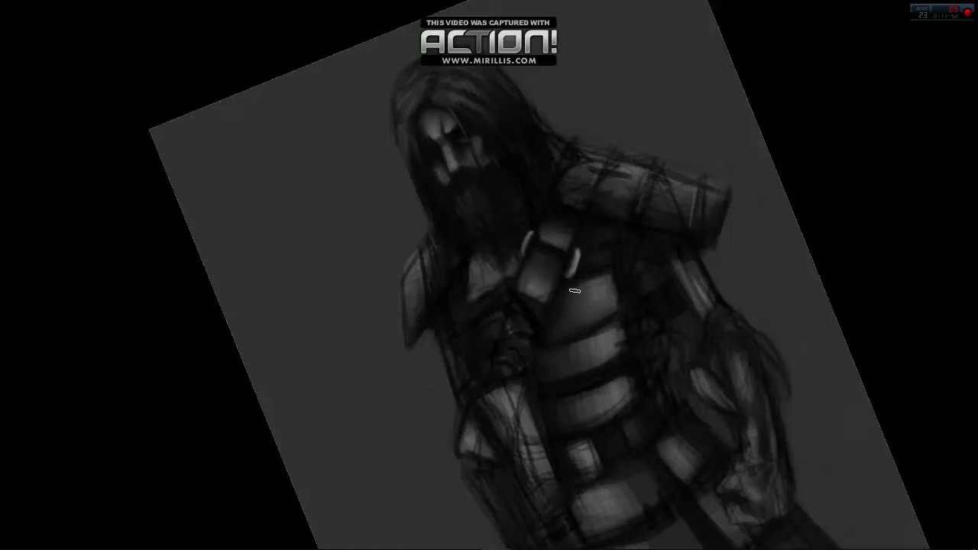
key("r")
key("Escape")
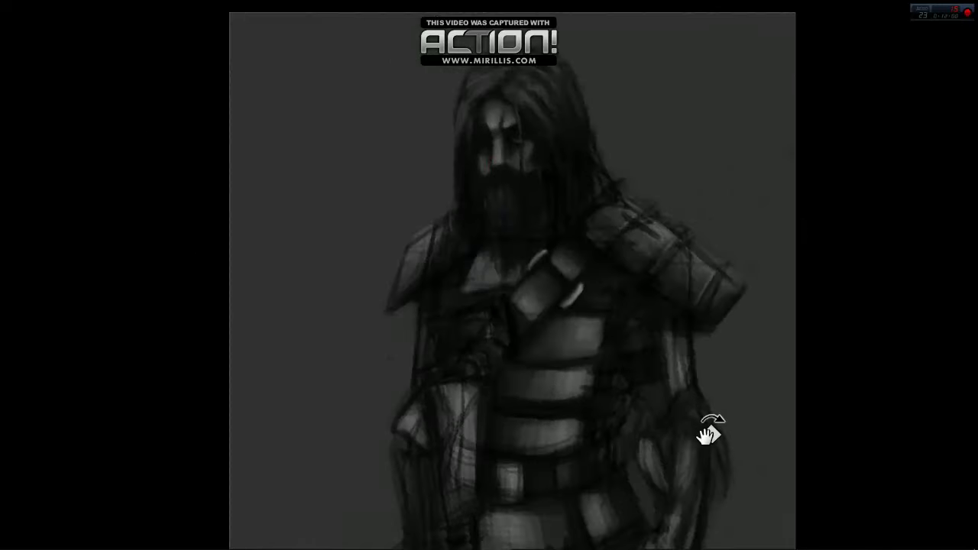
- Paint stitched seams on the chest armour, rotating the view and sampling armour tones
left_click_drag(708, 433, 629, 245)
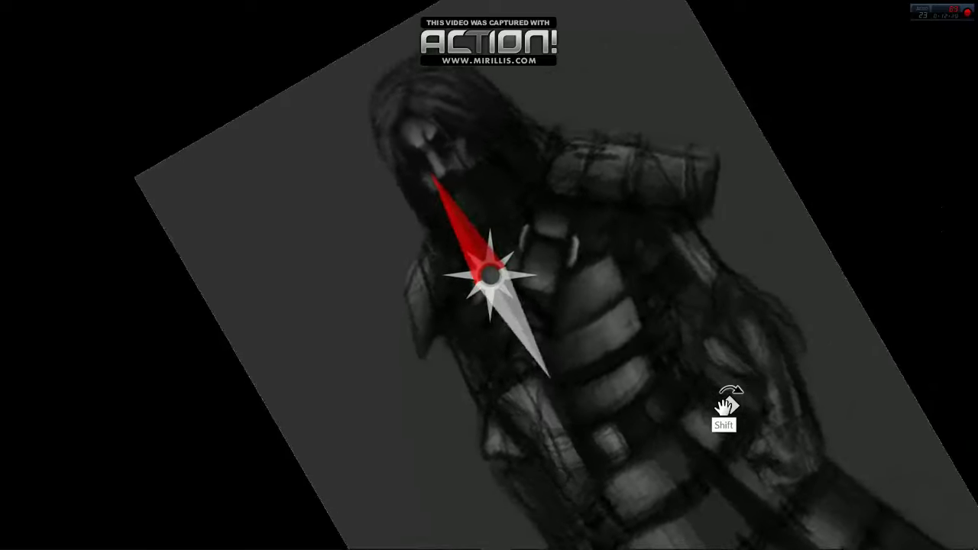
left_click_drag(625, 283, 726, 408)
key("Escape")
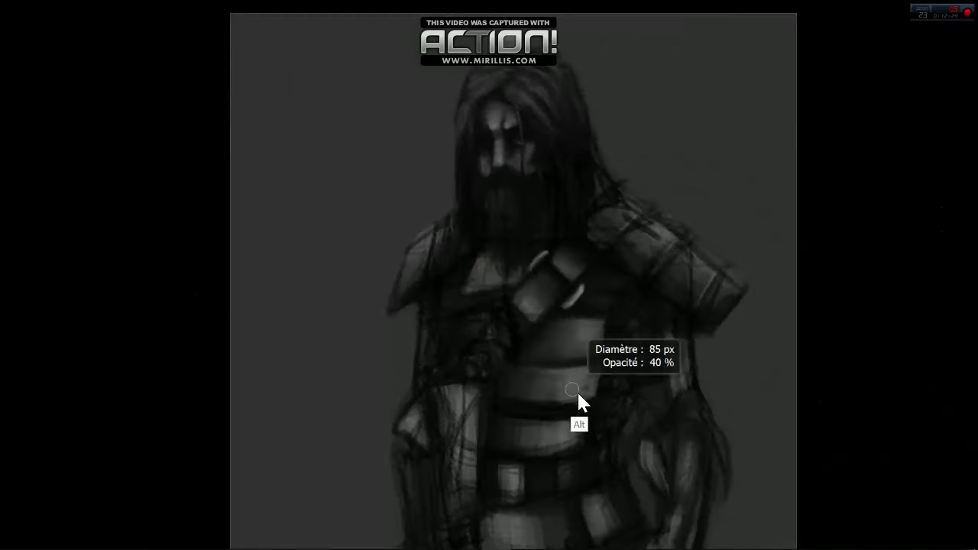
left_click(539, 336, "alt")
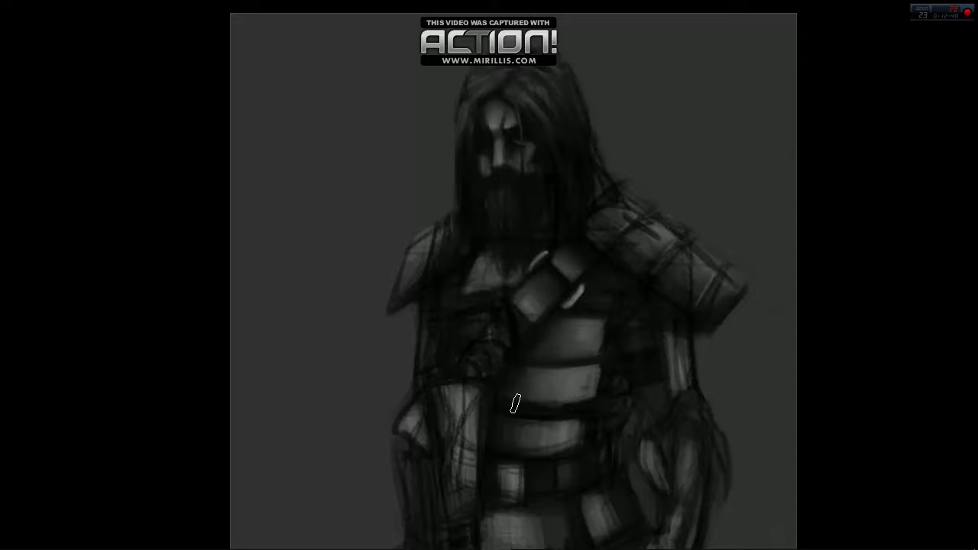
left_click(501, 428, "alt")
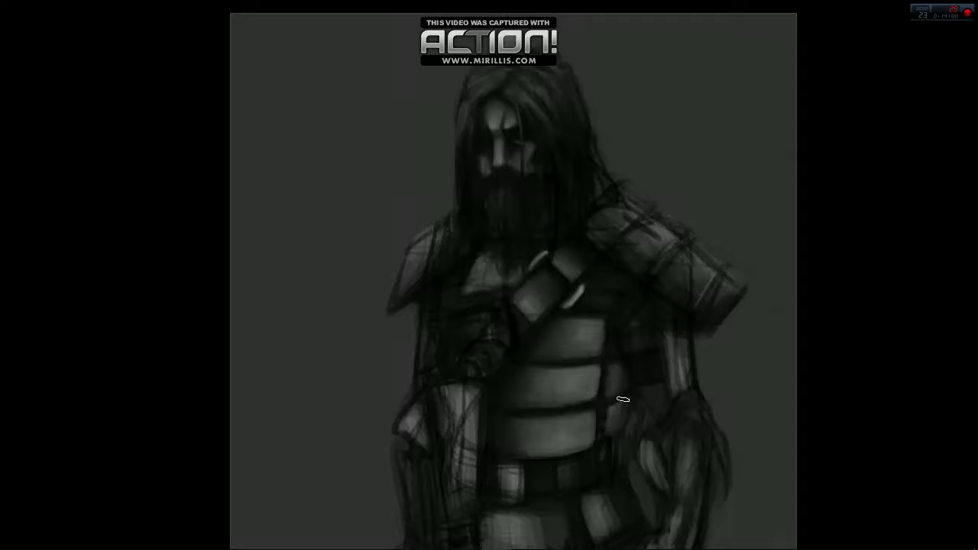
key("alt")
left_click(637, 281, "alt")
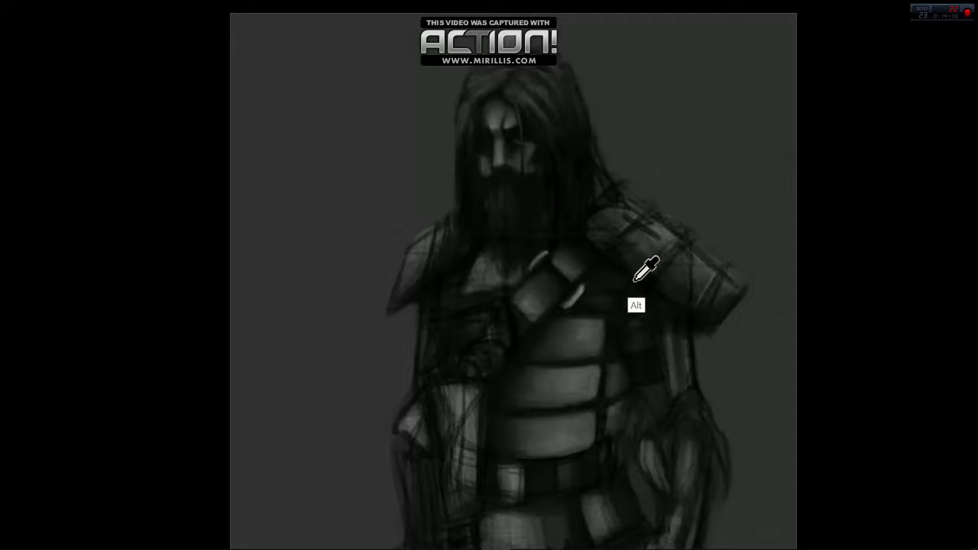
left_click(678, 368, "alt")
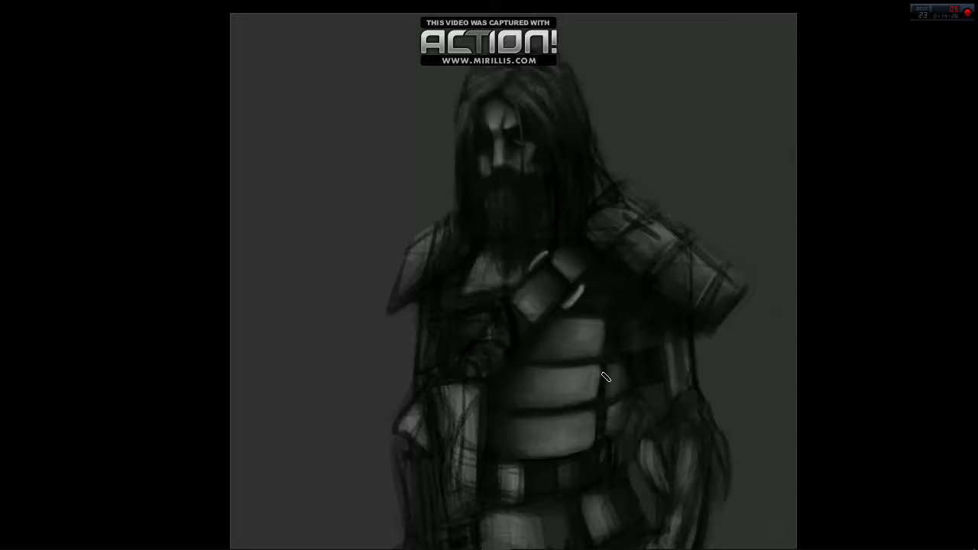
- Zoom on the upper body and tilt the canvas about 40 degrees counter-clockwise to paint armour bands
right_click(604, 377)
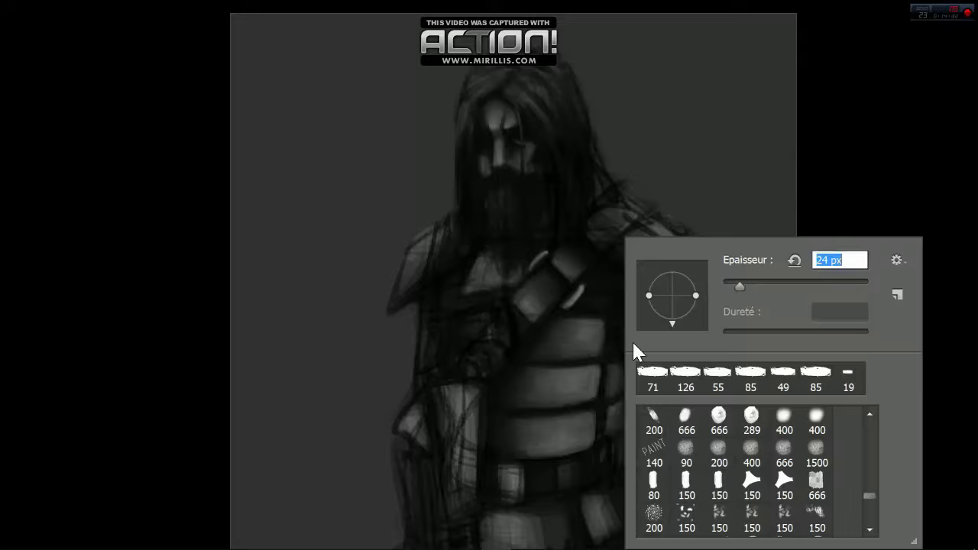
key("Escape")
key("r")
left_click_drag(640, 265, 541, 225)
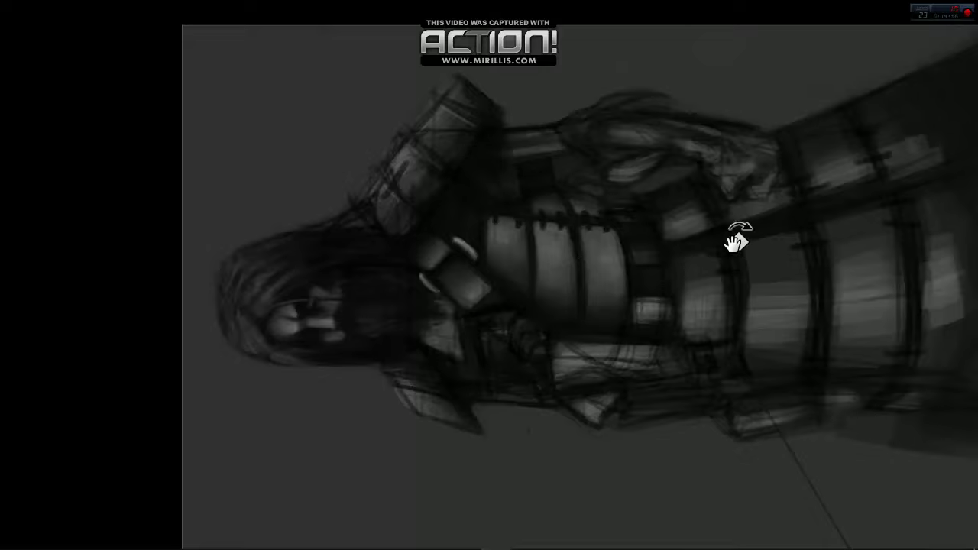
left_click_drag(735, 242, 567, 469)
key("ctrl+minus")
key("ctrl+plus")
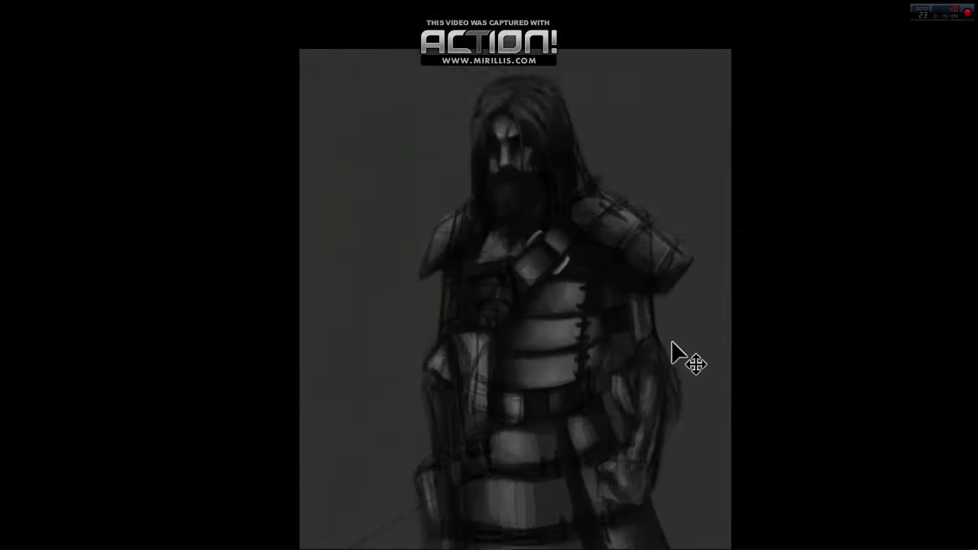
key("ctrl+plus")
key("r")
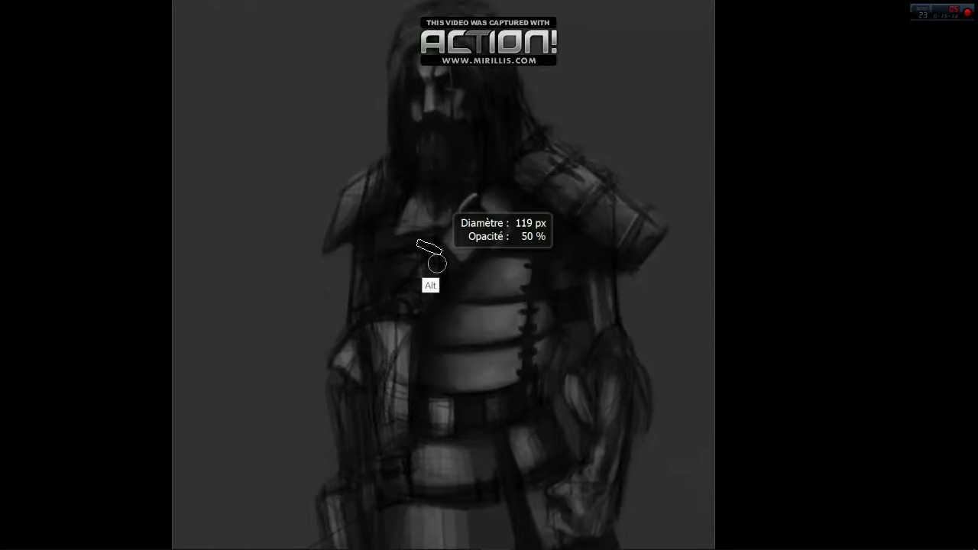
left_click_drag(415, 219, 579, 219)
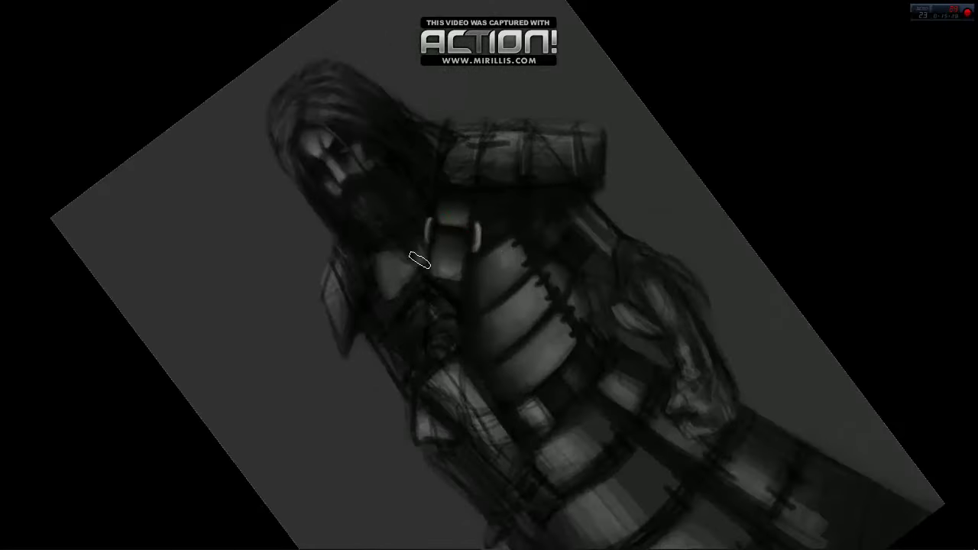
- Extend the banded coat downward, then reset the view upright and show the panels
key("alt")
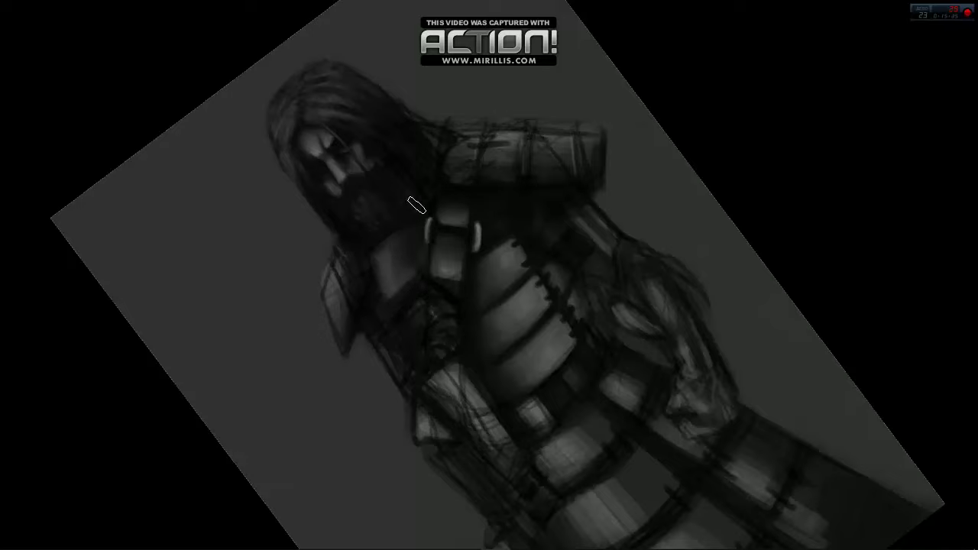
key("alt")
key("r")
key("Escape")
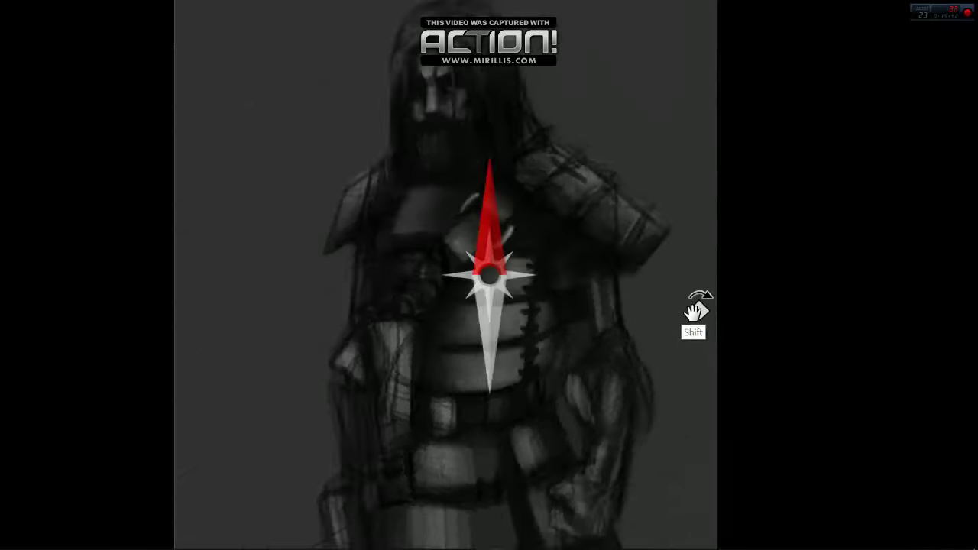
key("Tab")
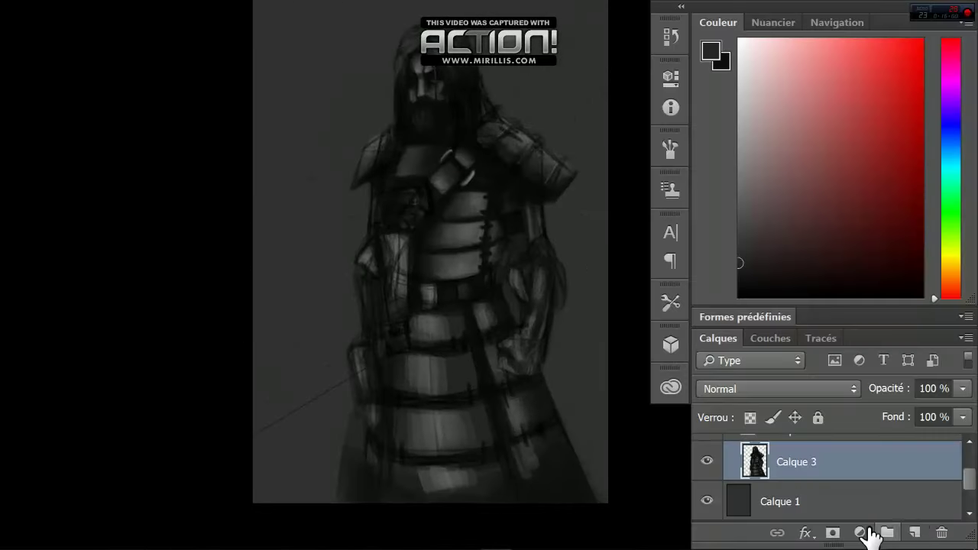
- Add a Curves adjustment clipped to Calque 3, bending the curve to brighten the figure
left_click_drag(862, 532, 862, 307)
right_click(840, 461)
left_click(609, 276)
left_click_drag(524, 256, 521, 271)
left_click_drag(414, 383, 284, 415)
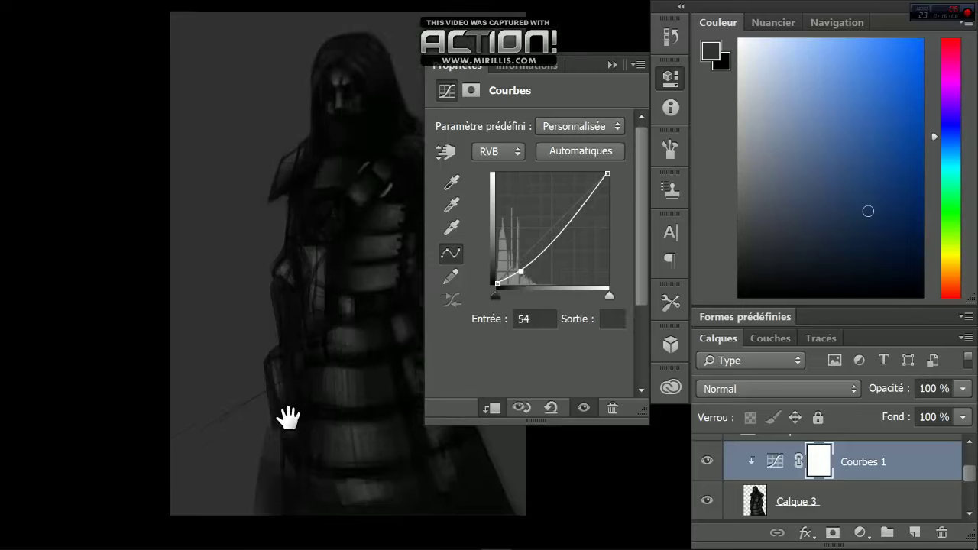
left_click_drag(564, 229, 563, 201)
left_click_drag(528, 272, 520, 275)
left_click(864, 471)
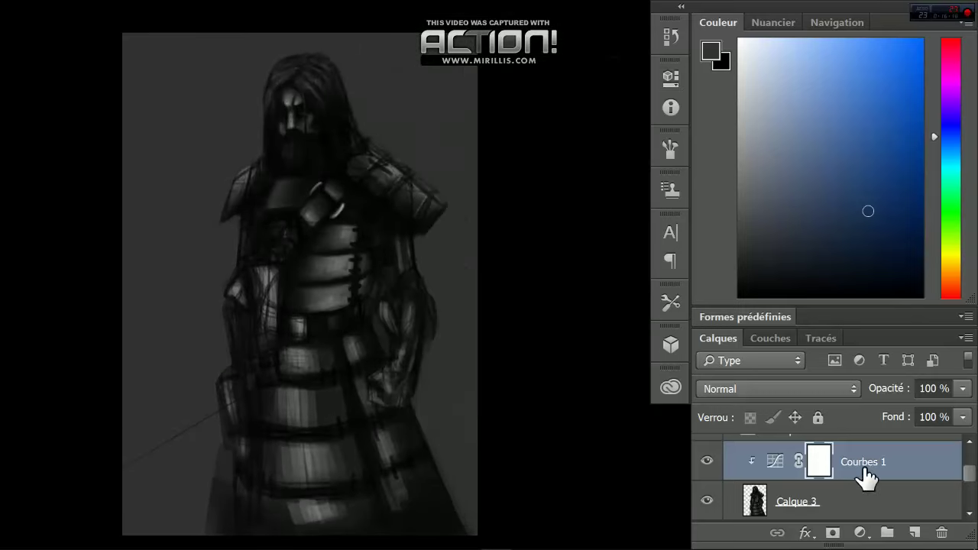
key("ctrl+g")
key("ctrl+z")
- Add a clipped Brightness/Contrast layer with brightness 52 and contrast 11
left_click(861, 532)
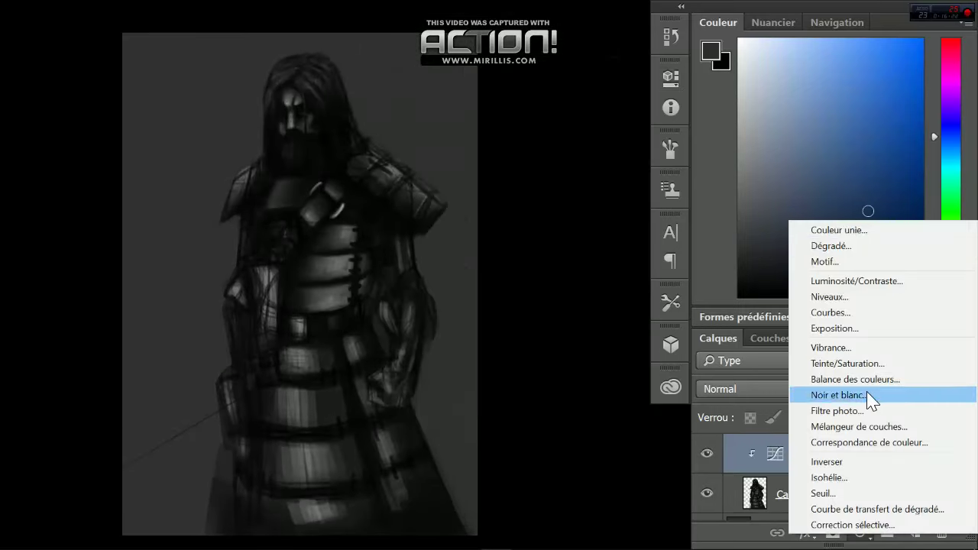
left_click(871, 280)
right_click(860, 462)
left_click(626, 263)
left_click_drag(529, 222, 541, 221)
left_click_drag(529, 179, 560, 176)
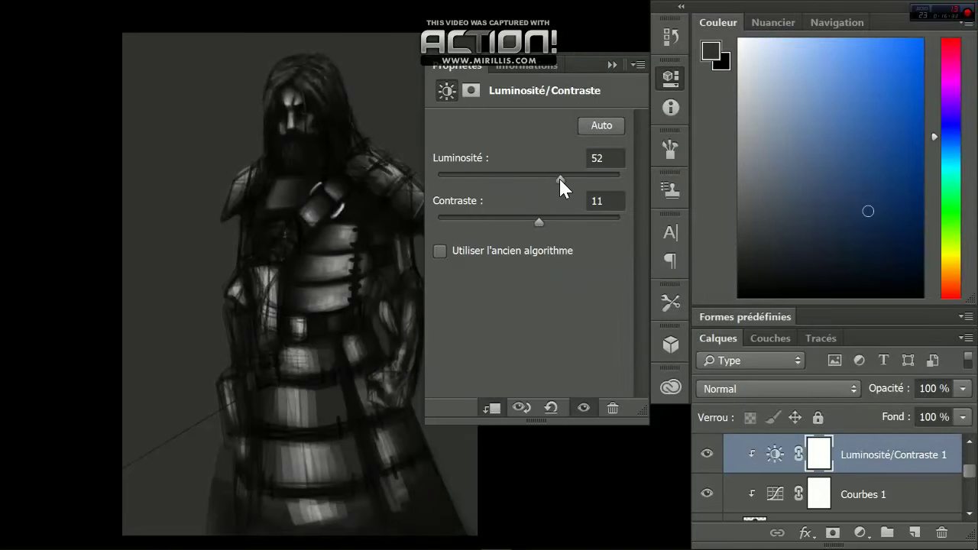
left_click(840, 473)
- Fill the Calque 1 background layer with black using the Paint Bucket
scroll(902, 504, "down", 2)
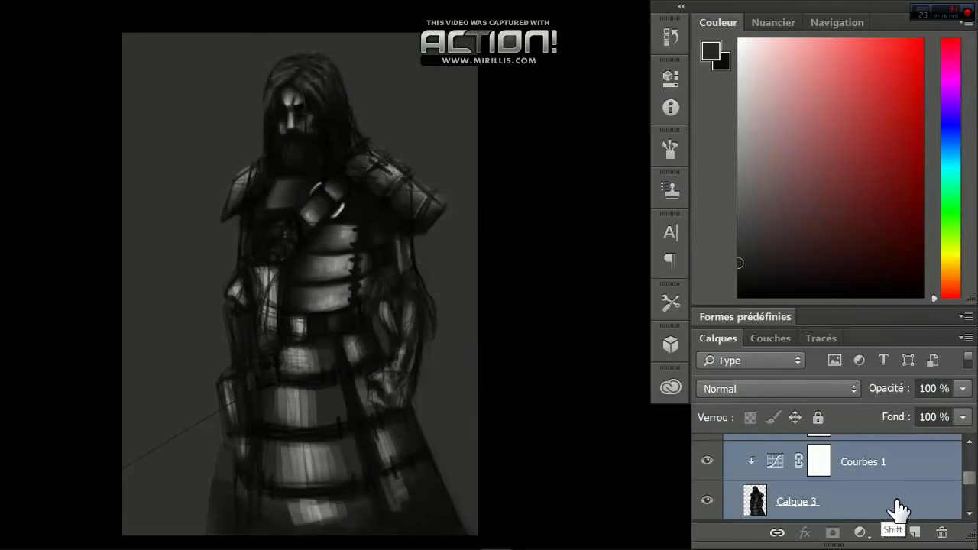
scroll(846, 478, "down", 1)
left_click(844, 474)
left_click_drag(739, 264, 739, 298)
key("g")
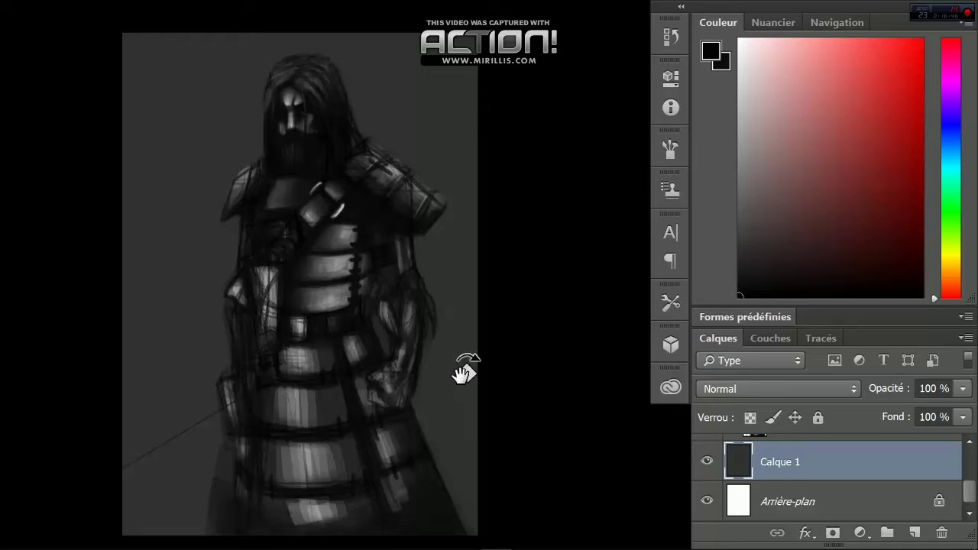
left_click(459, 382)
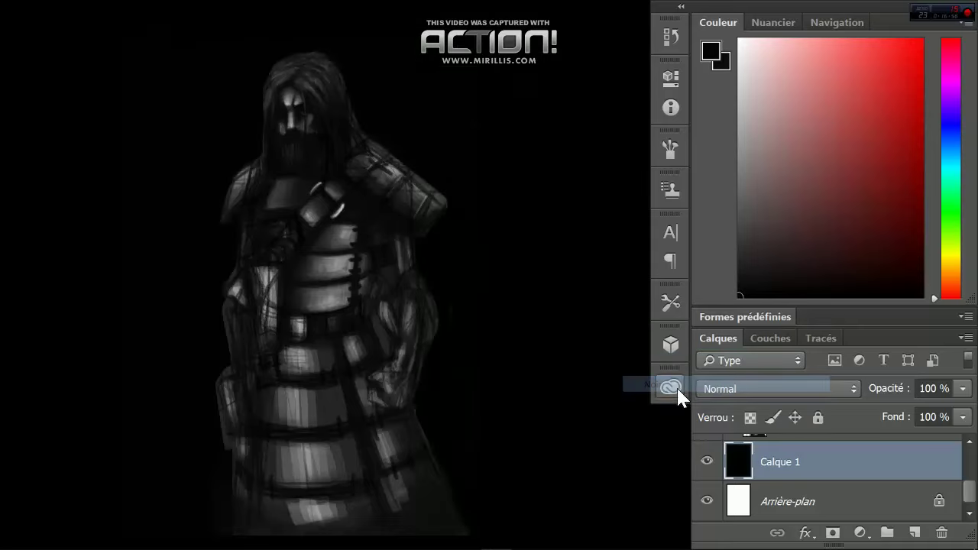
- Refill the Calque 1 background with a very dark grey instead of black
left_click(735, 279)
left_click(475, 391)
left_click(739, 287)
left_click(462, 382)
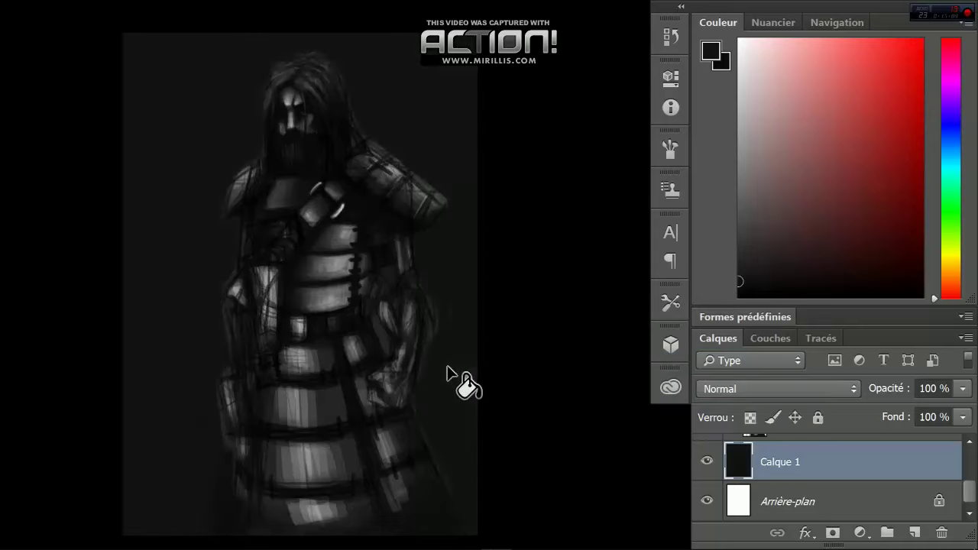
- Hide the panels, zoom in and choose the 369 px speckled brush
scroll(879, 471, "up", 1)
key("Tab")
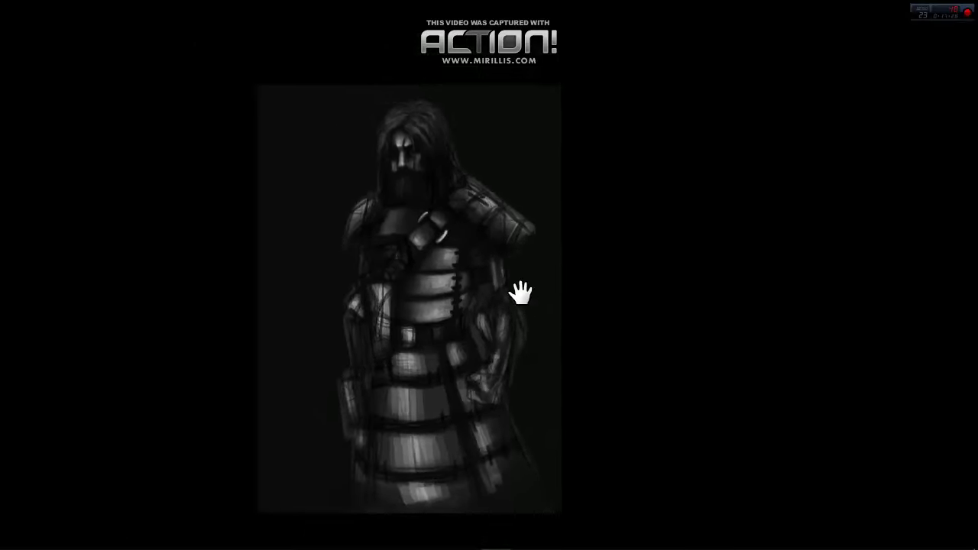
scroll(520, 291, "up", 3)
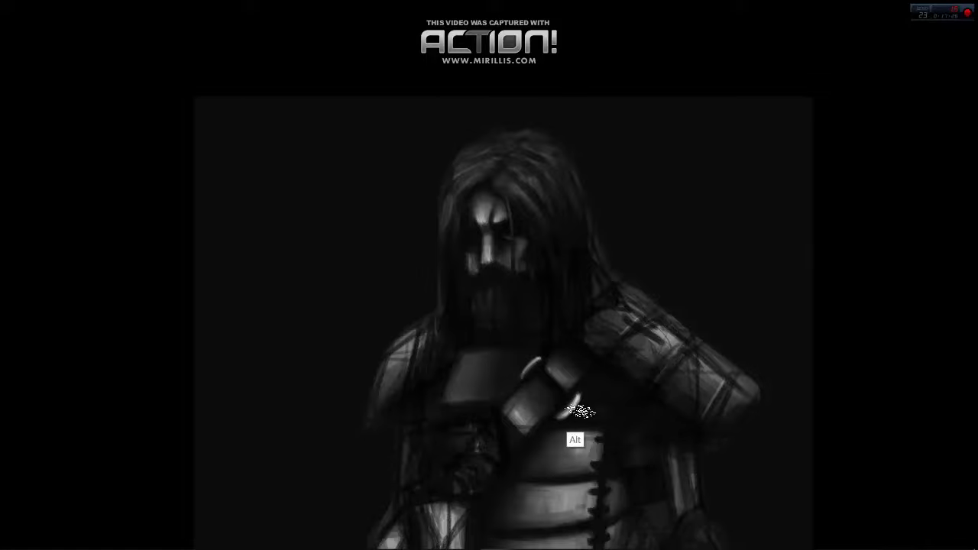
right_click(585, 375)
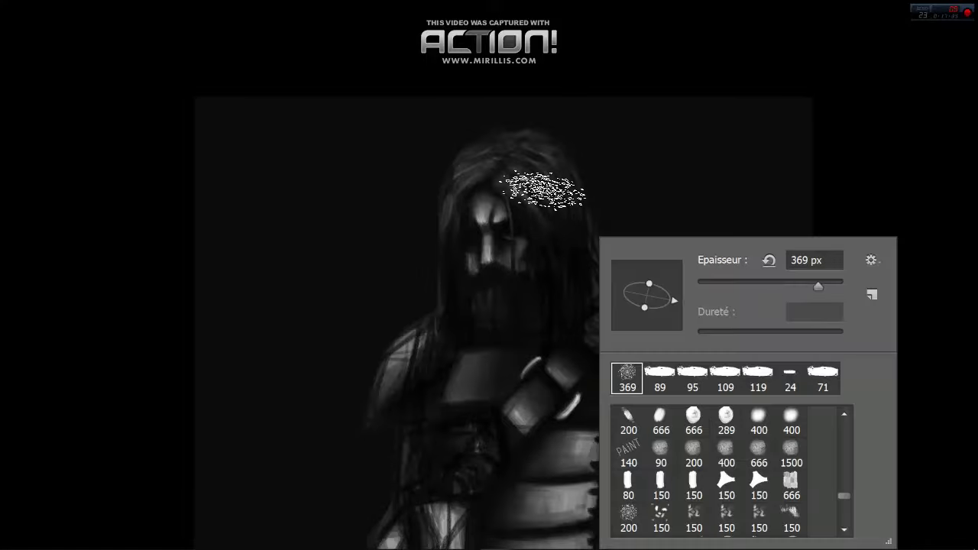
mouse_move(975, 275)
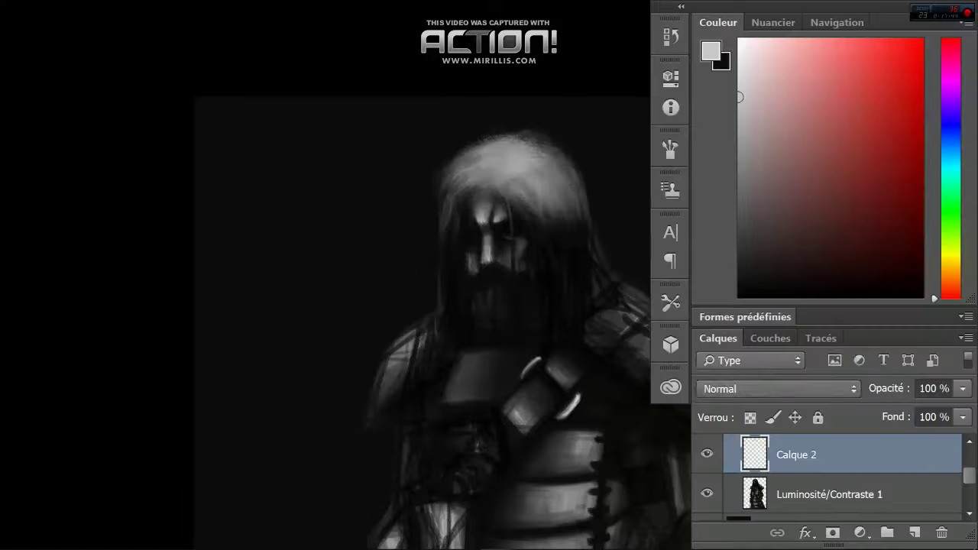
- Delete the experimental layer and add a new empty layer for the glow
left_click(827, 391)
scroll(827, 384, "down", 10)
scroll(827, 384, "down", 8)
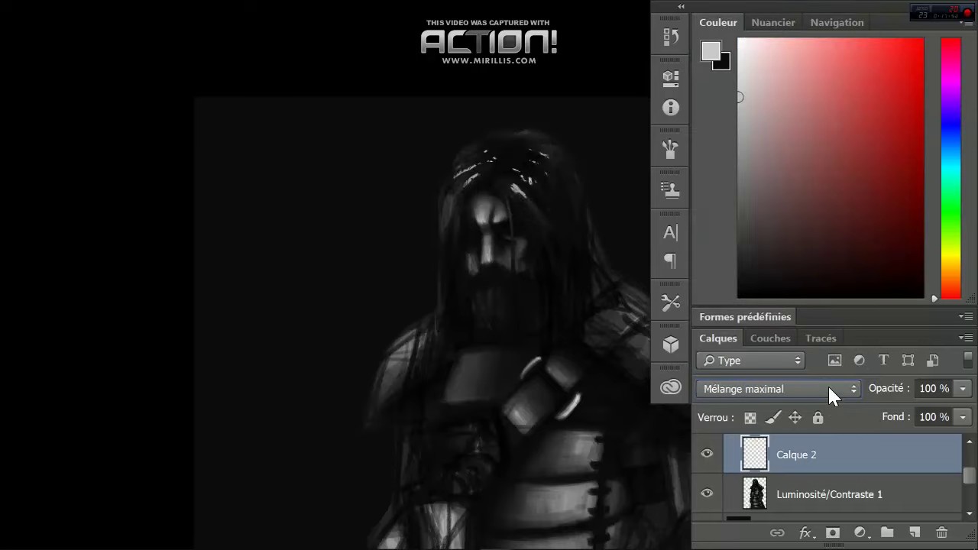
scroll(827, 384, "down", 7)
scroll(827, 384, "down", 1)
scroll(828, 385, "up", 20)
scroll(830, 379, "up", 2)
left_click(961, 389)
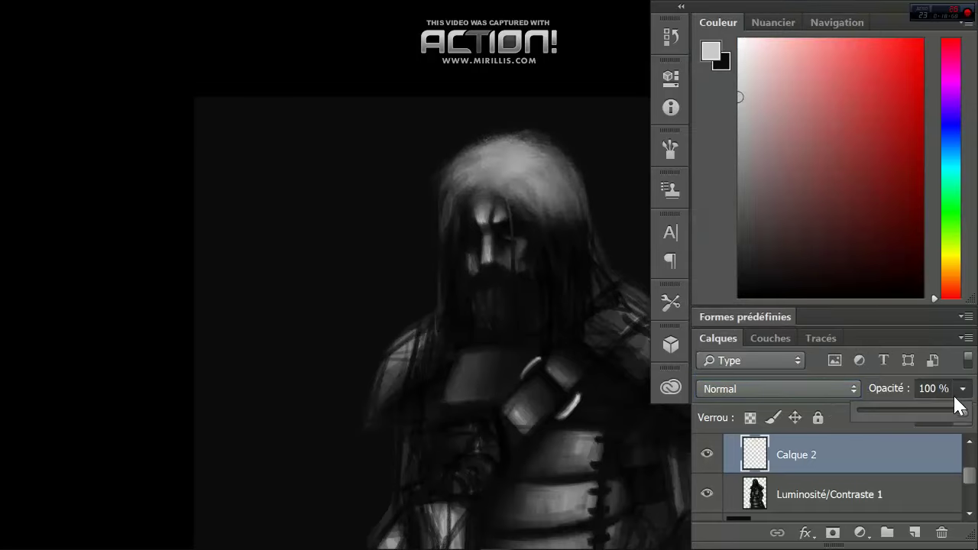
left_click_drag(902, 451, 941, 533)
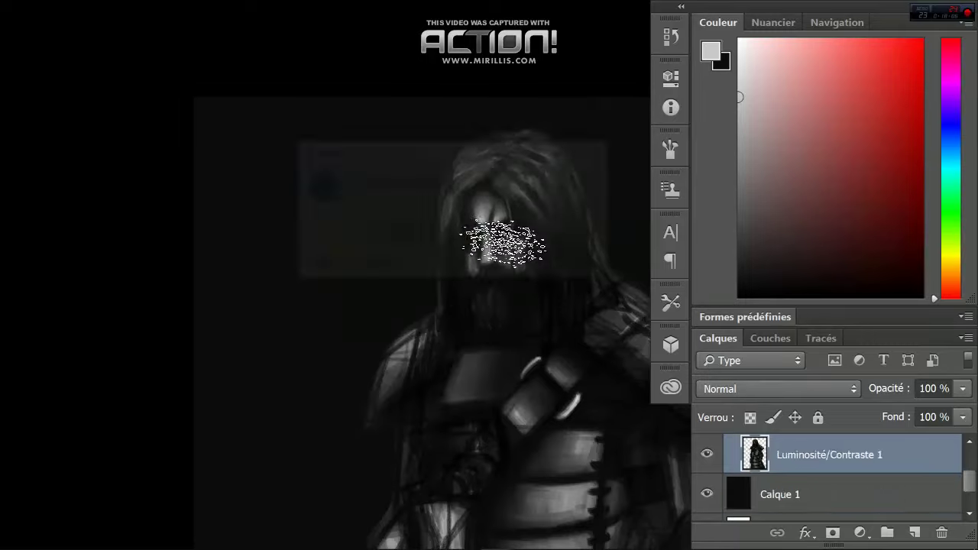
left_click(915, 533)
- Paint a soft white glow above and around the warrior's head in full-screen view
left_click_drag(747, 82, 738, 38)
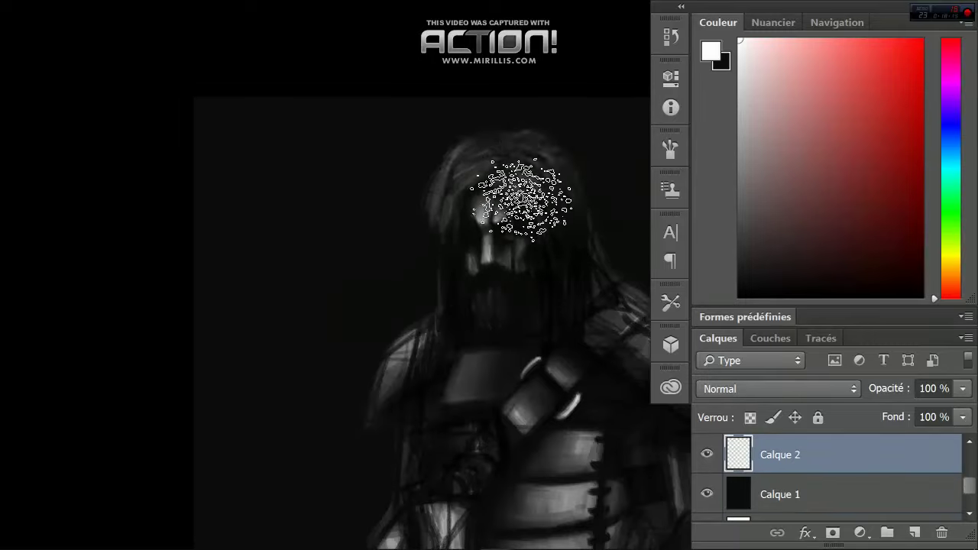
key("f")
key("f")
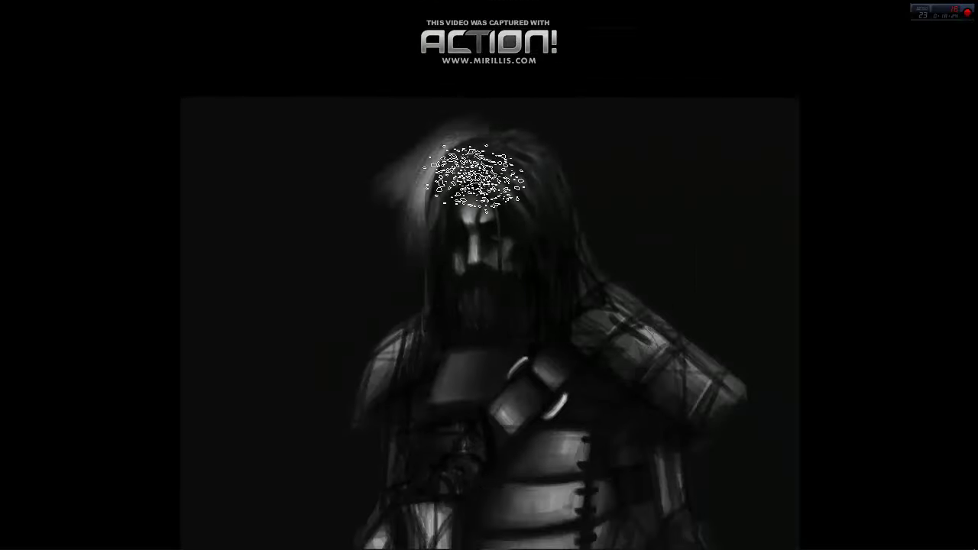
mouse_move(467, 164)
left_mouse_down()
mouse_move(537, 115)
mouse_move(497, 145)
left_mouse_up()
left_click(392, 186, "alt")
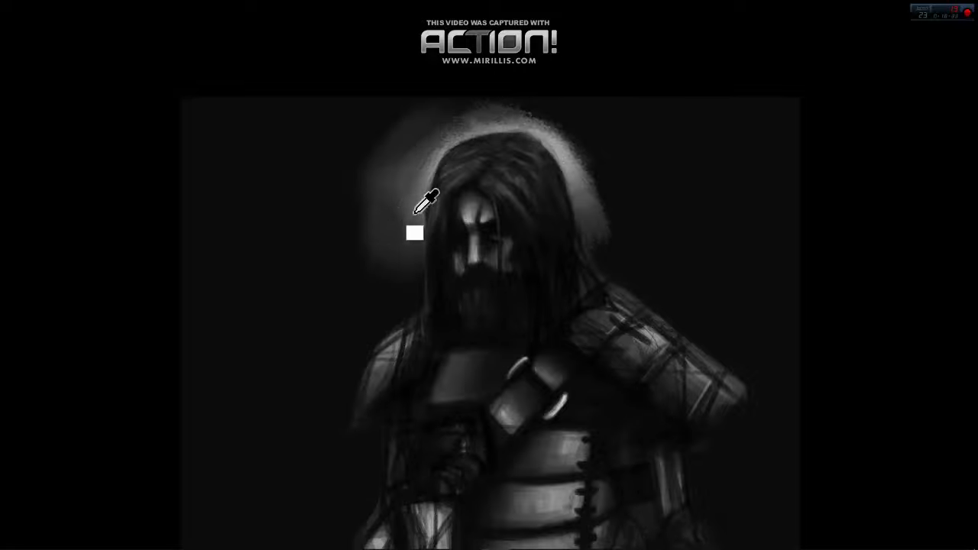
left_click(392, 137, "alt")
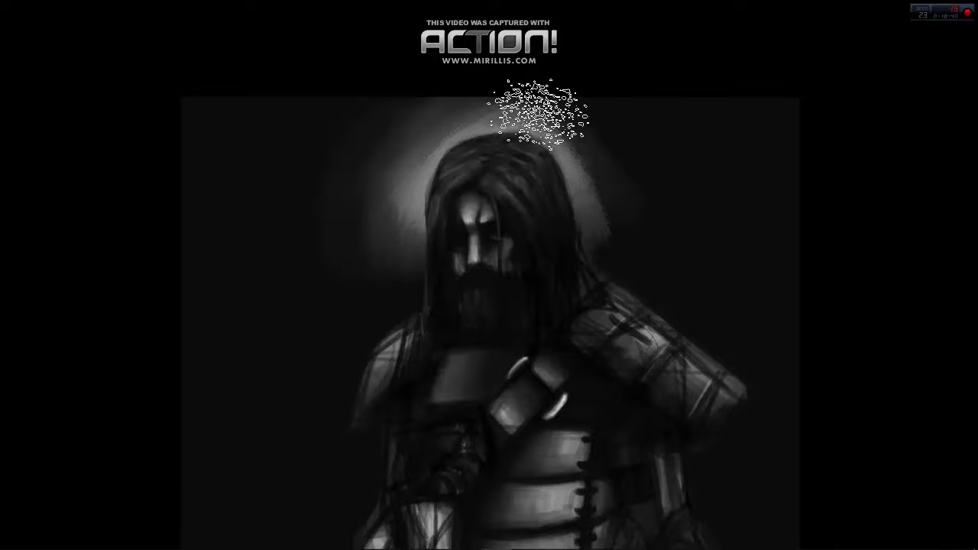
key("f")
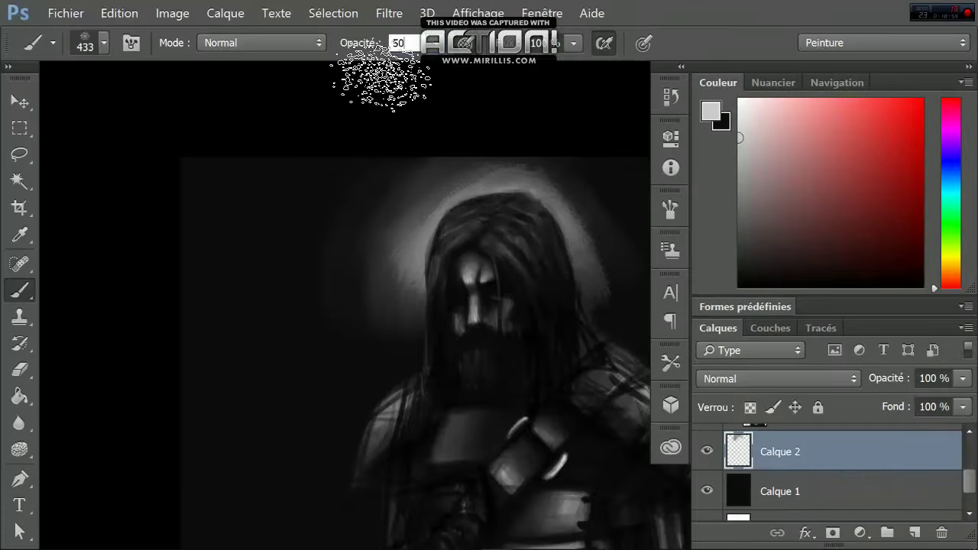
key("f")
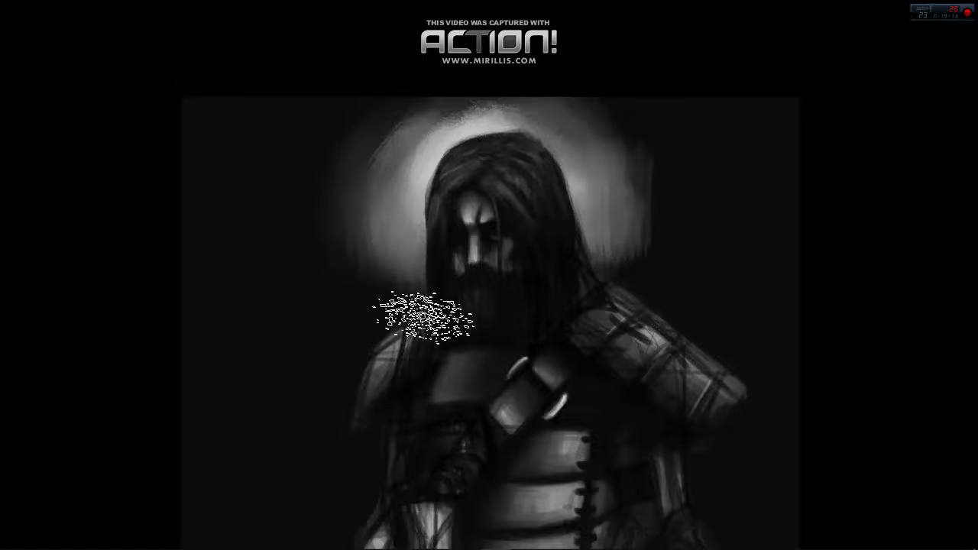
- Darken the beard and brush a soft light halo along the right shoulder
left_click_drag(447, 311, 404, 290)
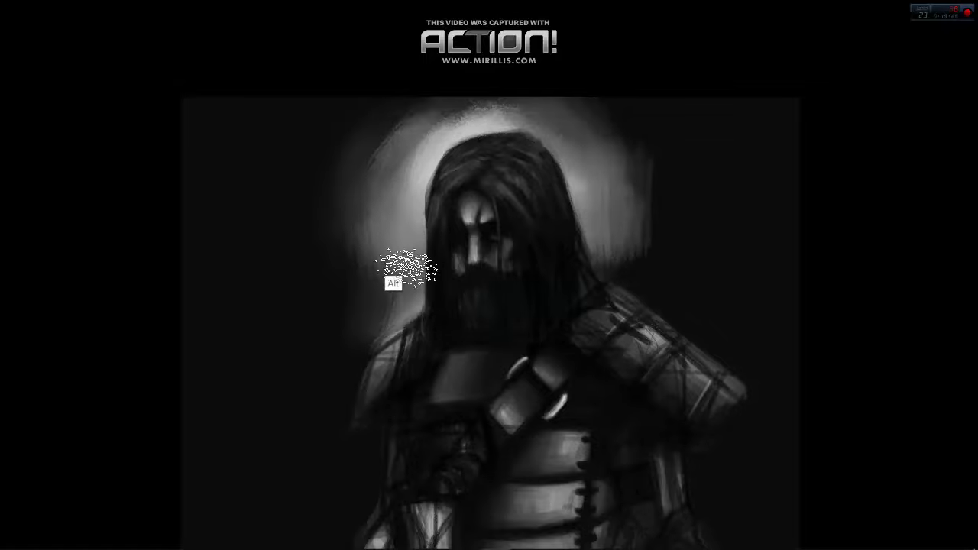
key("alt")
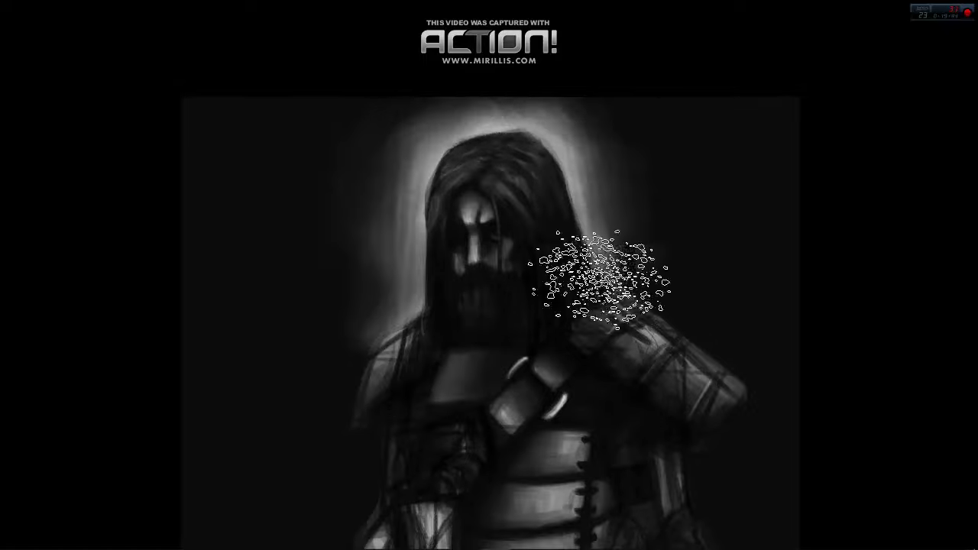
mouse_move(578, 272)
left_mouse_down()
mouse_move(706, 380)
mouse_move(611, 244)
left_mouse_up()
left_click_drag(658, 306, 753, 405)
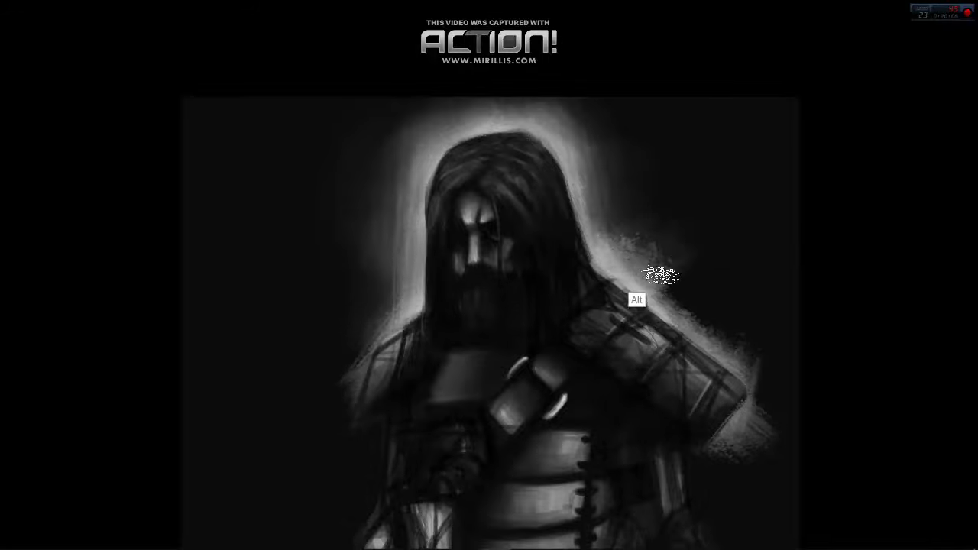
right_click(507, 183, "alt")
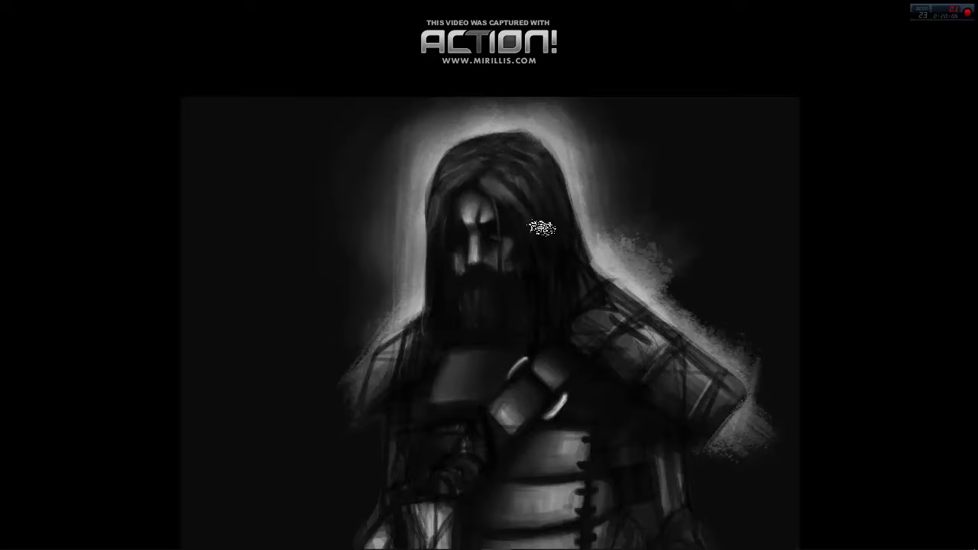
- Lay faint light strands across the hair and lighten its left edge
left_click_drag(538, 236, 502, 172)
right_click(527, 204)
key("Escape")
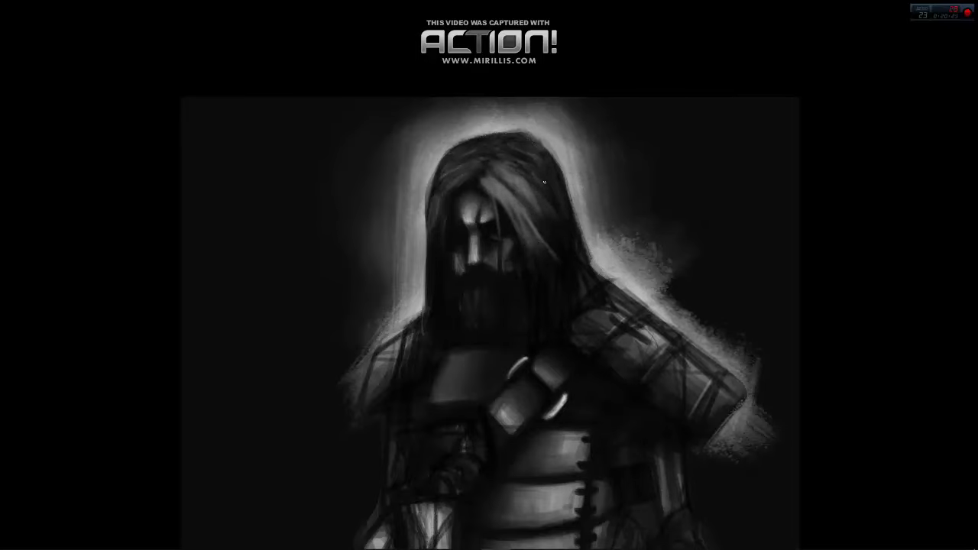
left_click_drag(544, 182, 551, 296)
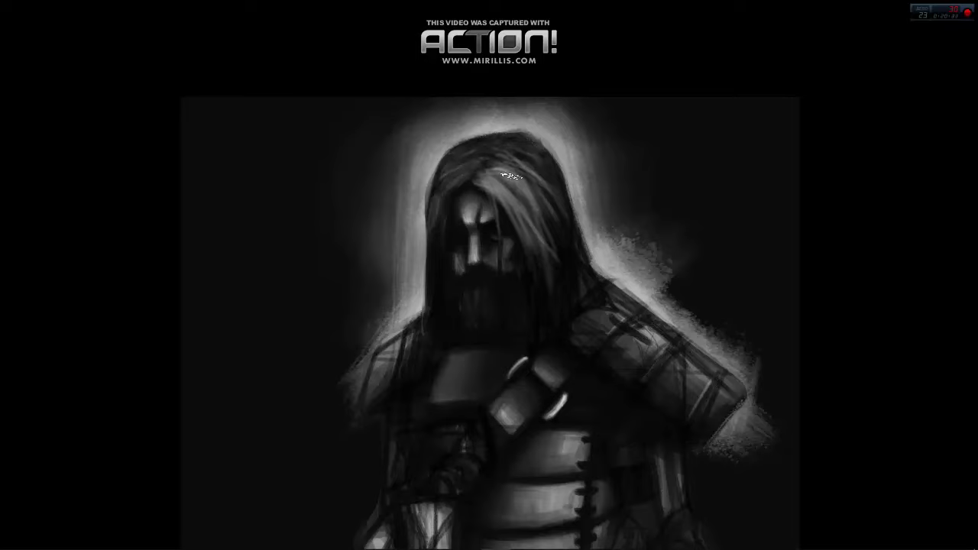
mouse_move(446, 186)
left_mouse_down()
mouse_move(435, 258)
mouse_move(436, 175)
mouse_move(496, 138)
left_mouse_up()
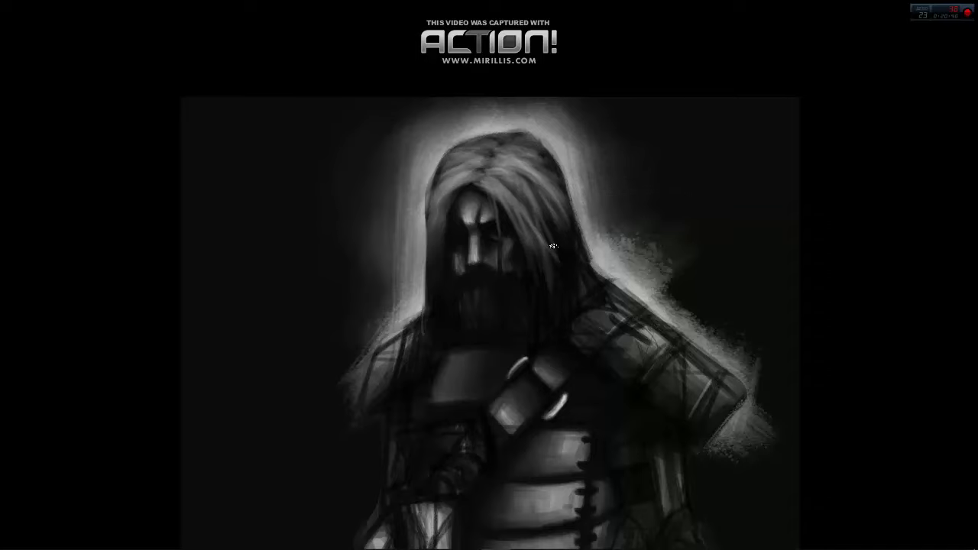
left_click_drag(539, 183, 548, 293)
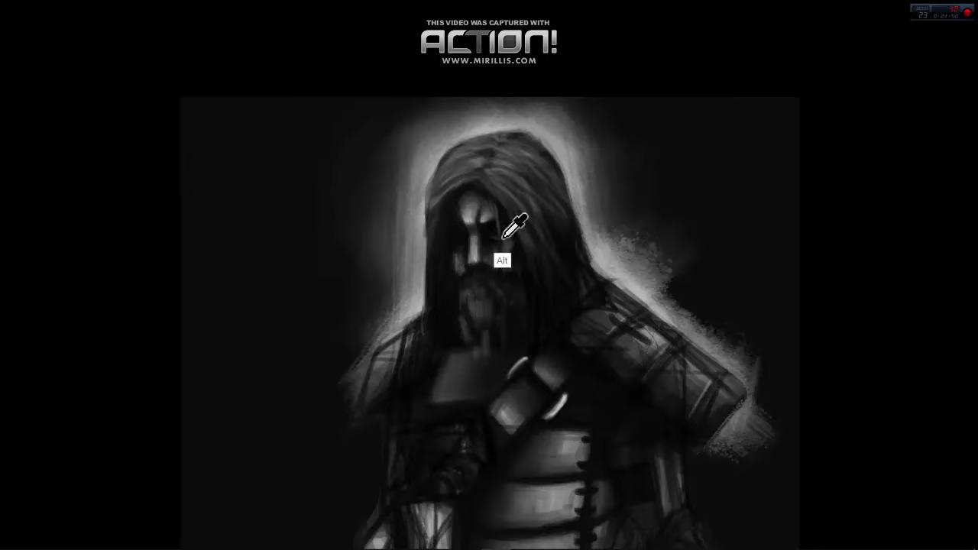
- Return to full-screen view and lower the brush opacity
key("f")
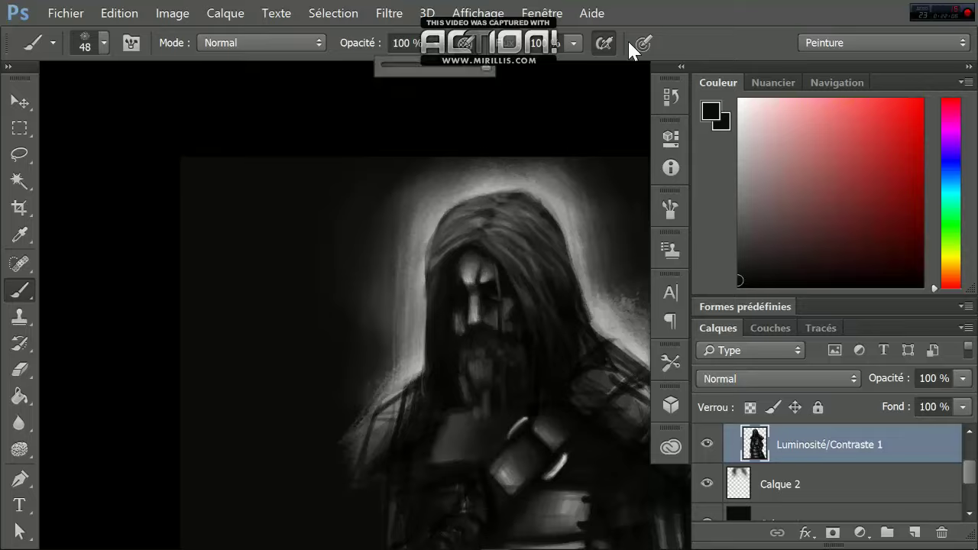
key("f")
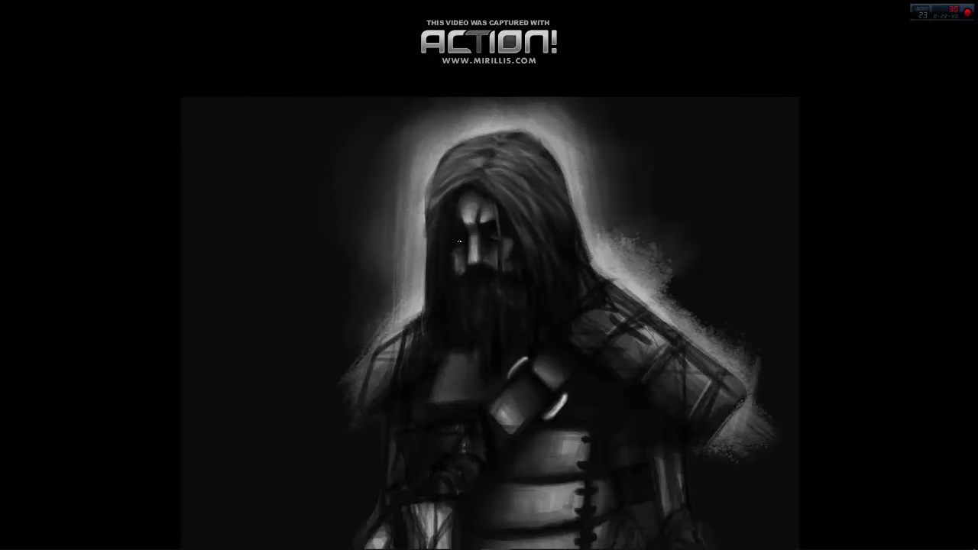
key("Tab")
key("1")
key("Tab")
- Resize the brush and sample a dark tone for repainting the hair and beard
right_click(501, 247)
left_click(499, 247)
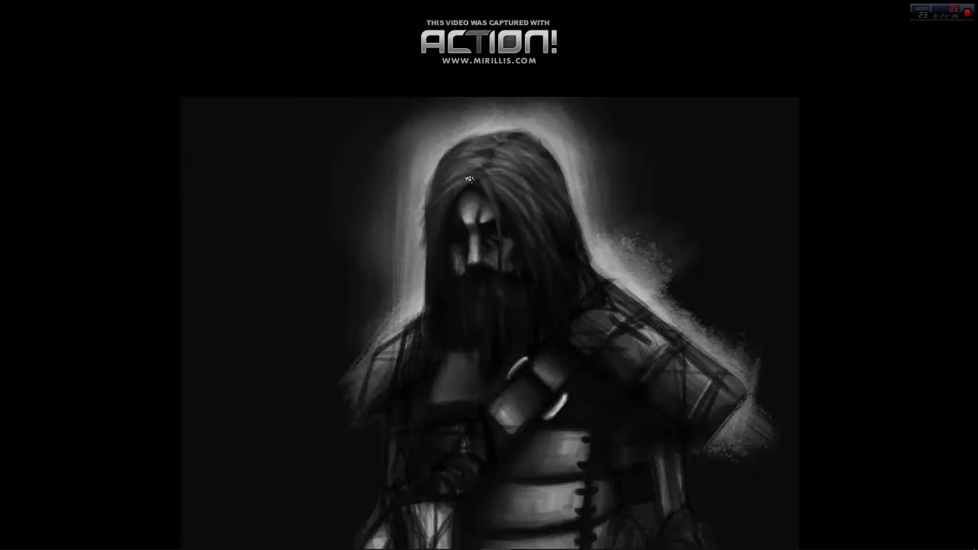
key("alt")
scroll(535, 218, "down", 1)
scroll(508, 252, "down", 1)
scroll(480, 283, "down", 1)
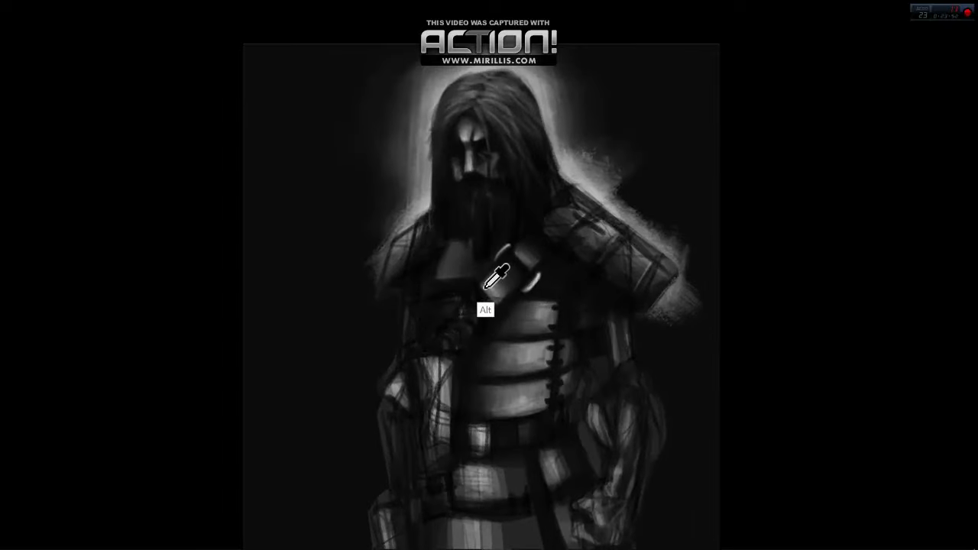
- Paint lighter strokes down the figure's right arm
scroll(639, 253, "down", 3)
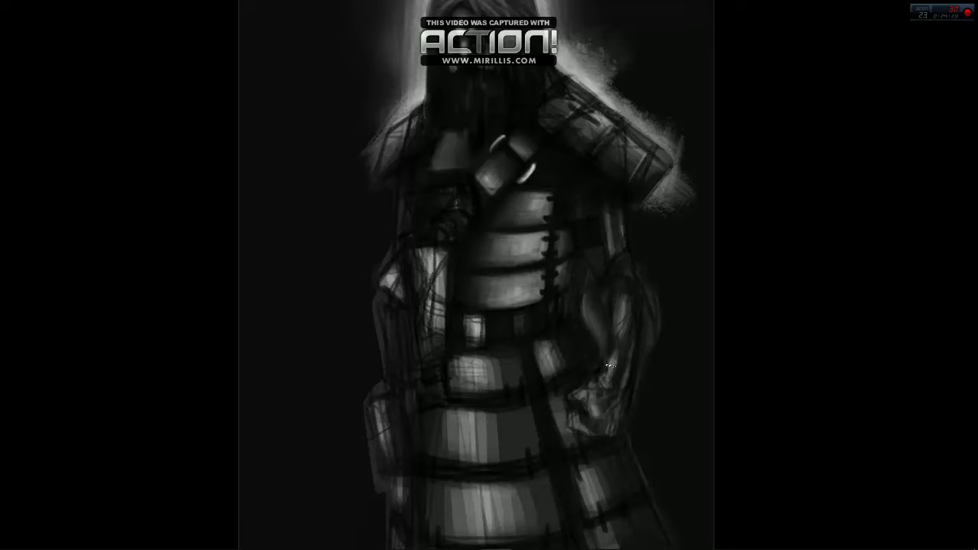
key("alt")
key("alt")
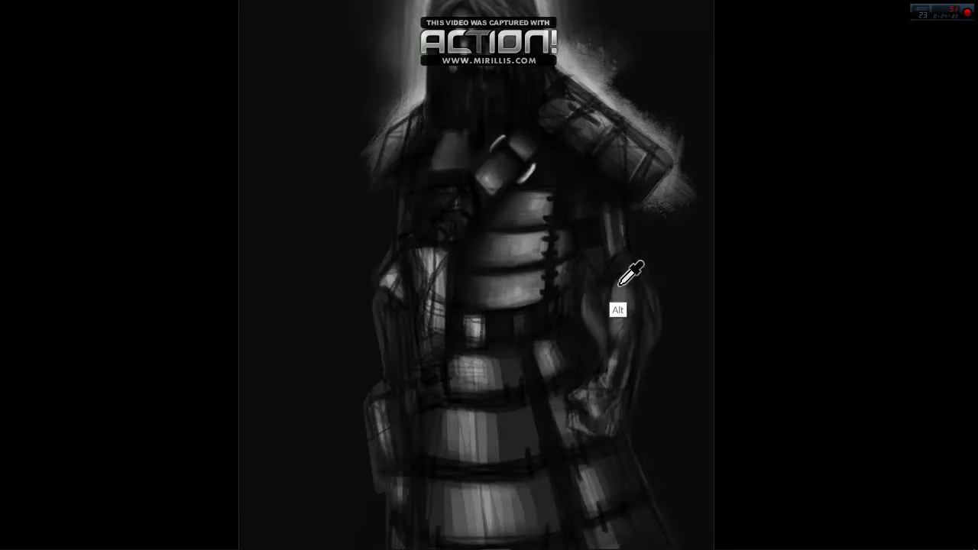
left_click_drag(616, 318, 611, 384)
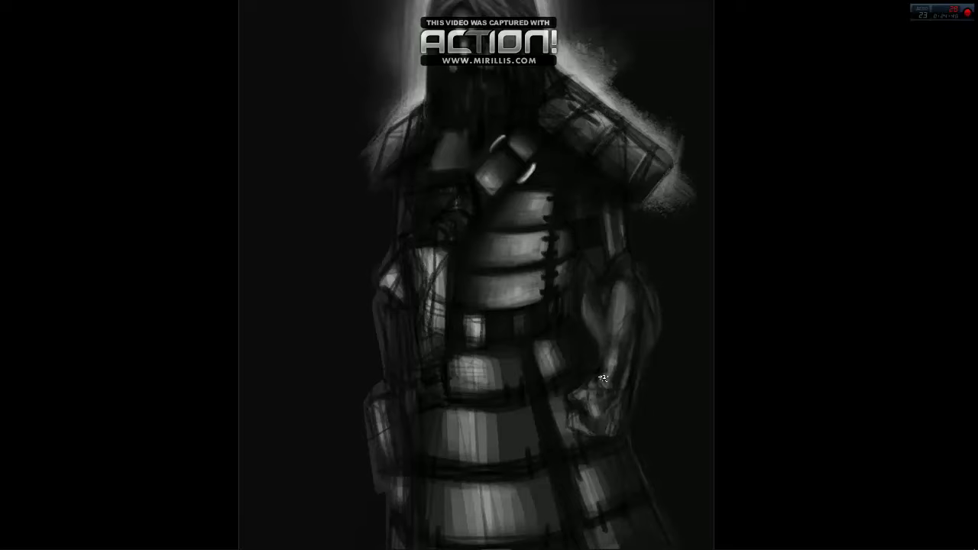
key("alt")
right_click(632, 367)
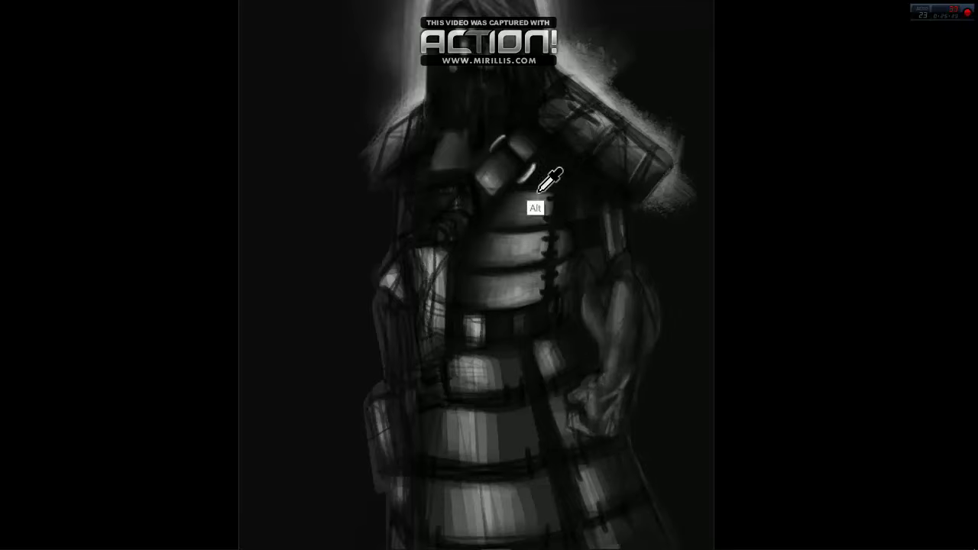
- Smooth the hand near the knuckles and run a lighter stroke down the upper arm
scroll(604, 409, "up", 1)
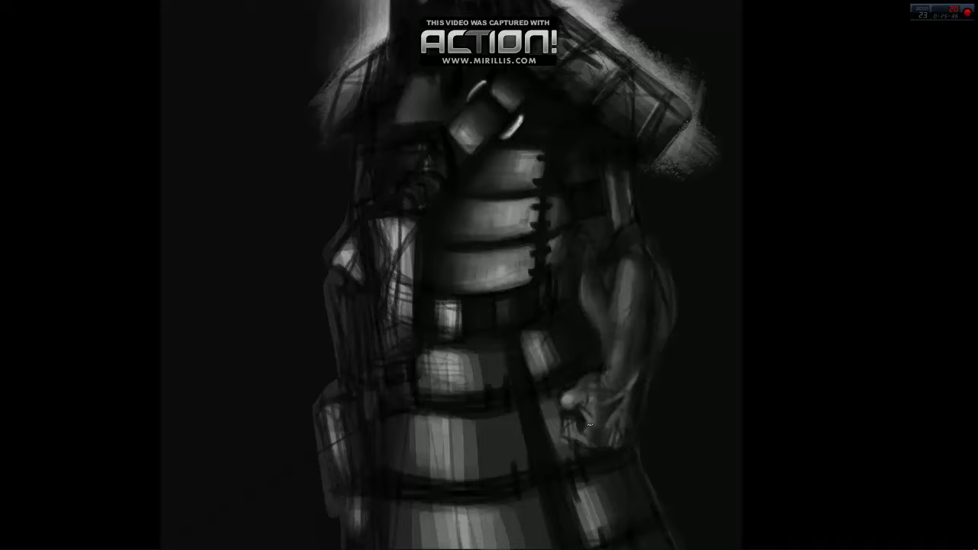
key("alt")
left_click_drag(579, 404, 587, 395)
key("alt")
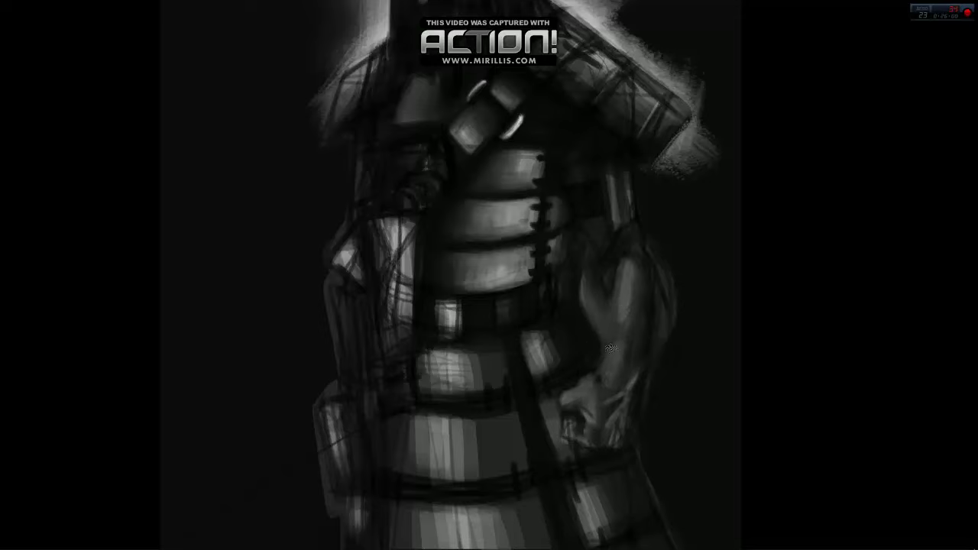
left_click_drag(621, 245, 622, 306)
- Sample arm tones and lighten the upper arm with another stroke
key("alt")
left_click(646, 274, "alt")
key("alt")
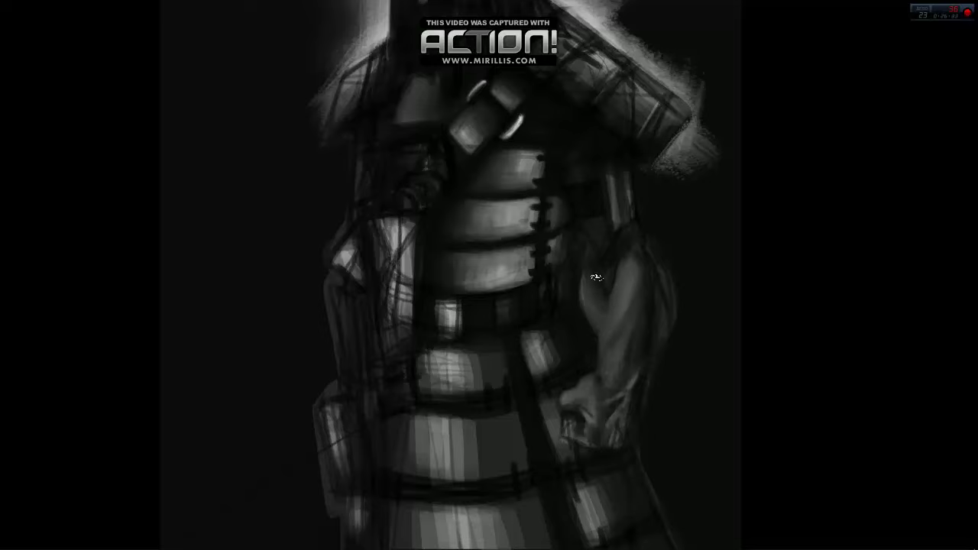
key("alt")
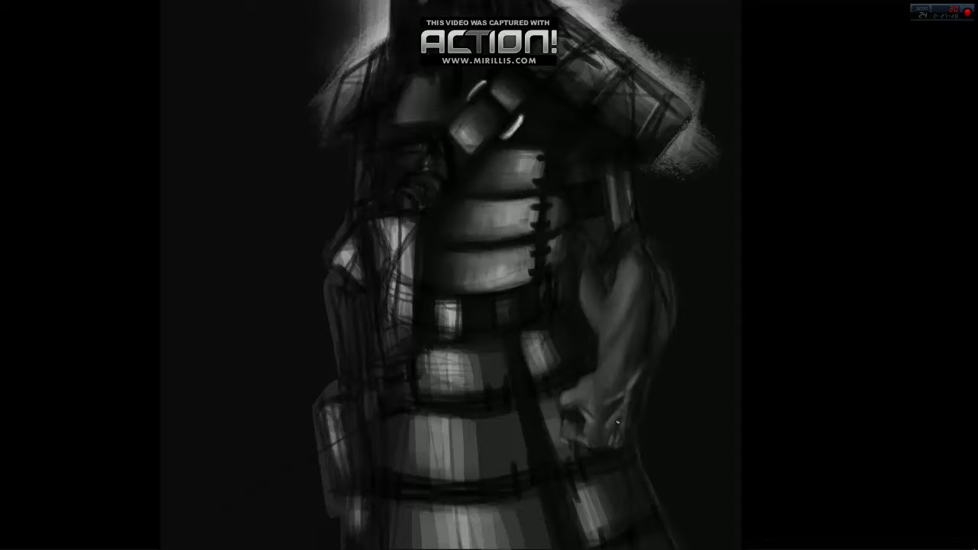
left_click_drag(618, 421, 682, 387)
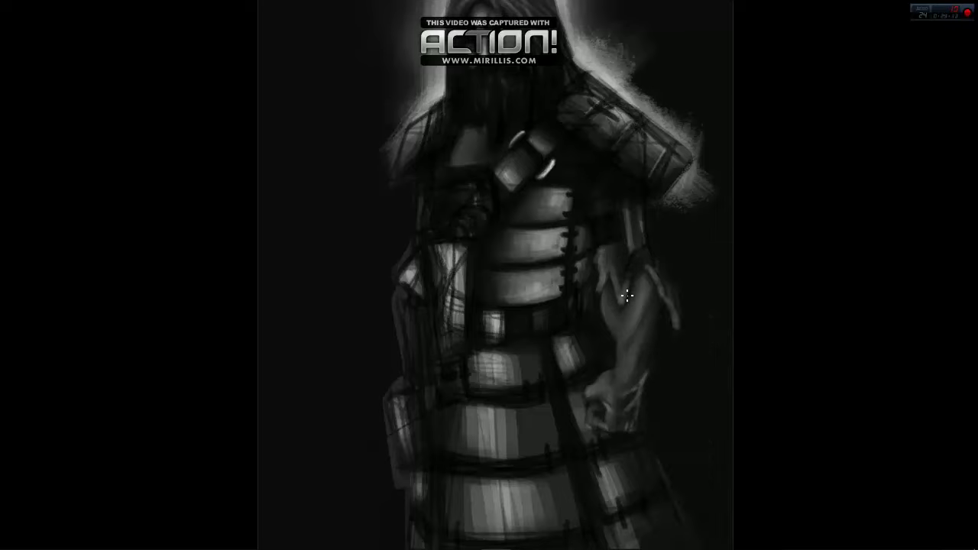
right_click(621, 288)
key("Escape")
left_click_drag(628, 281, 641, 261)
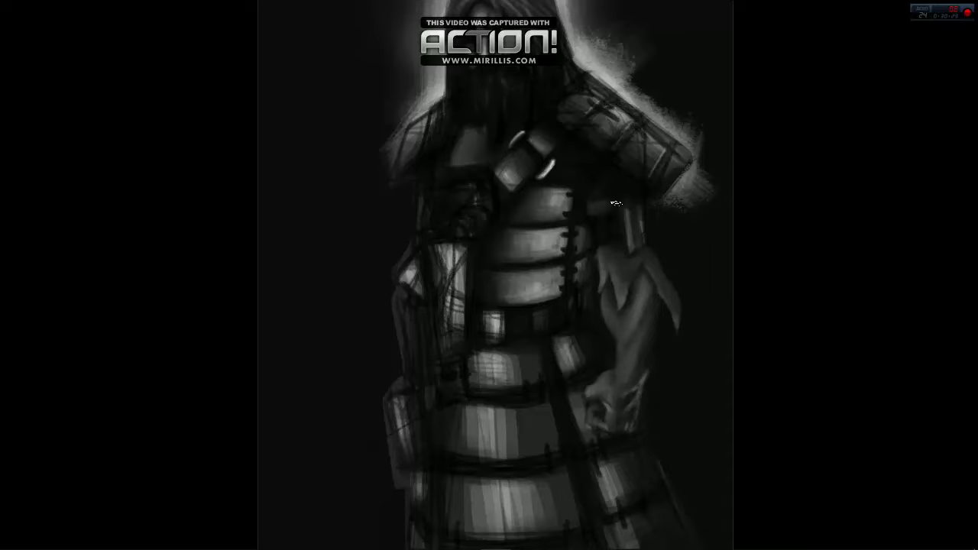
- Sample grey tones from the shoulder armour and make the brush much smaller
left_click(595, 209, "alt")
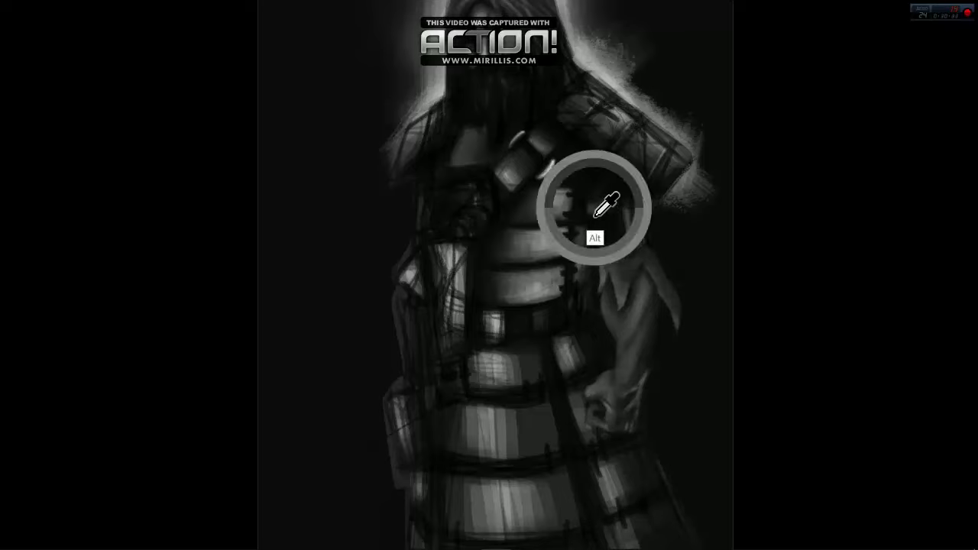
left_click(613, 209, "alt")
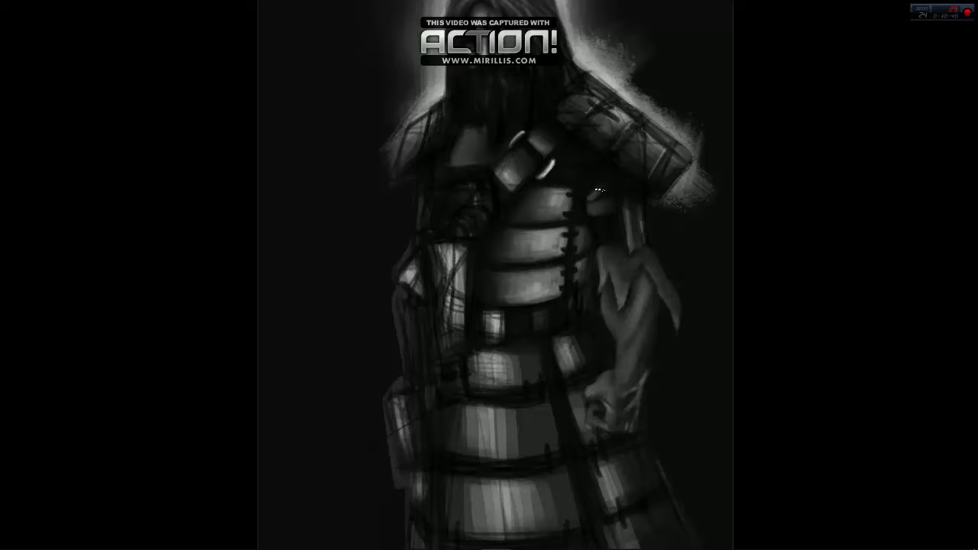
left_click(594, 189, "alt")
left_click(628, 177, "alt")
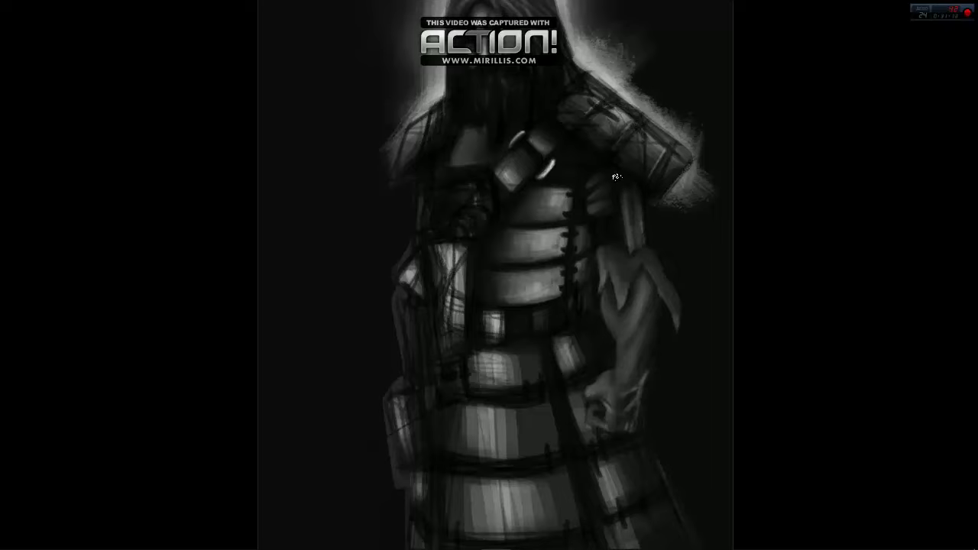
left_click_drag(566, 138, 556, 131)
right_click(595, 185)
right_click(667, 205)
left_click_drag(819, 256, 745, 260)
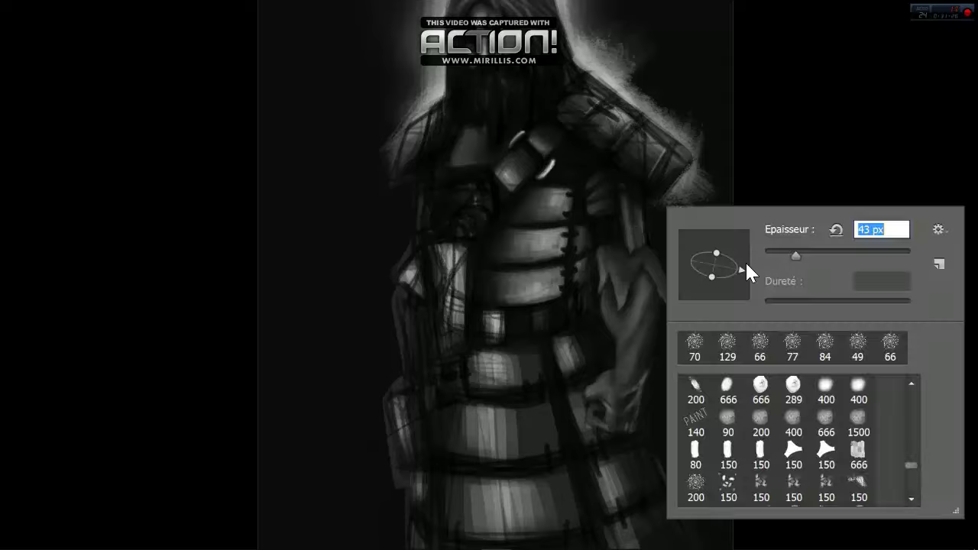
key("Return")
- Brighten the arm's outer edge with a light stroke and zoom out to the whole figure
mouse_move(621, 237)
left_mouse_down()
mouse_move(620, 199)
mouse_move(642, 245)
left_mouse_up()
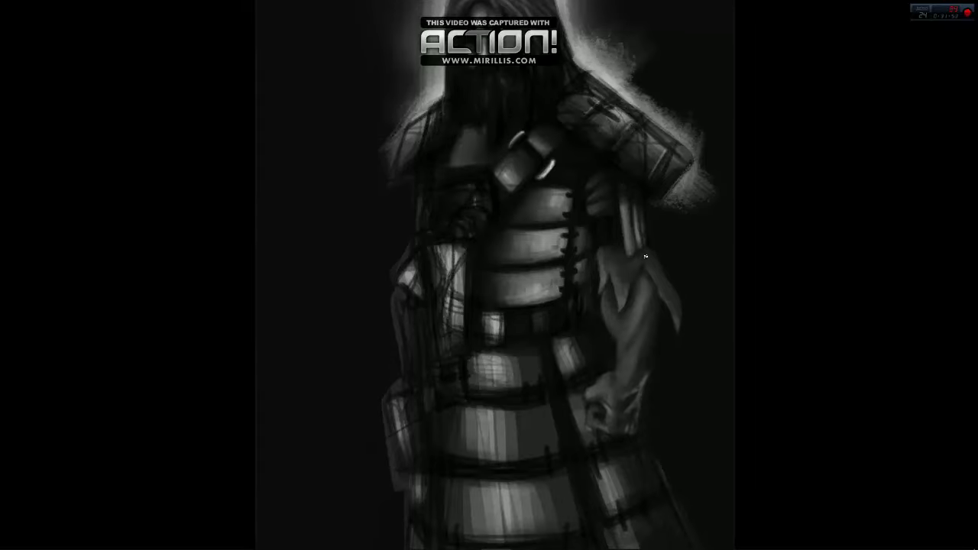
right_click(650, 252)
key("Return")
left_click(609, 281, "alt")
left_click(637, 294, "alt")
mouse_move(685, 345)
left_mouse_down()
mouse_move(731, 378)
mouse_move(679, 286)
mouse_move(646, 294)
left_mouse_up()
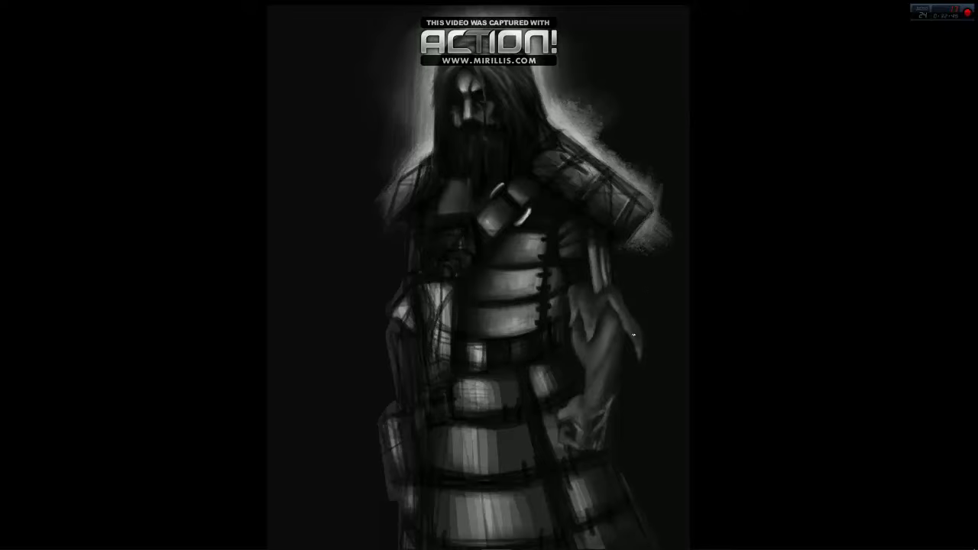
- Sample tones near the arm, tilt the canvas view, then reset it upright
left_click(618, 306, "alt")
key("alt")
scroll(684, 261, "up", 2)
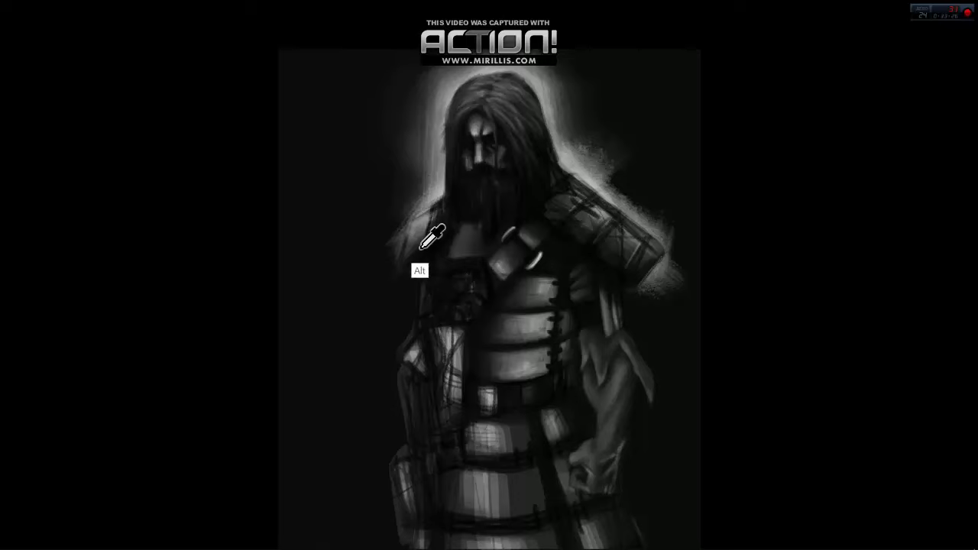
left_click_drag(452, 282, 448, 273)
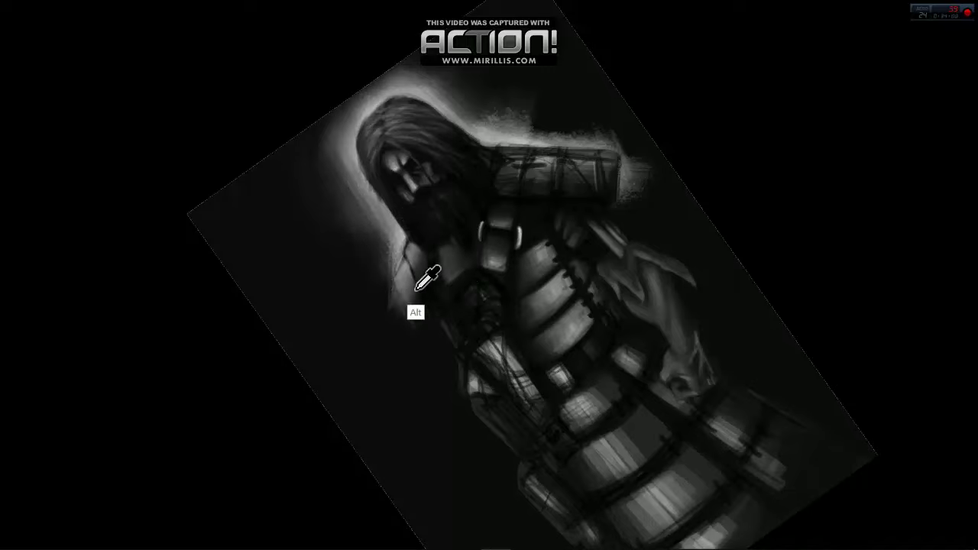
key("alt")
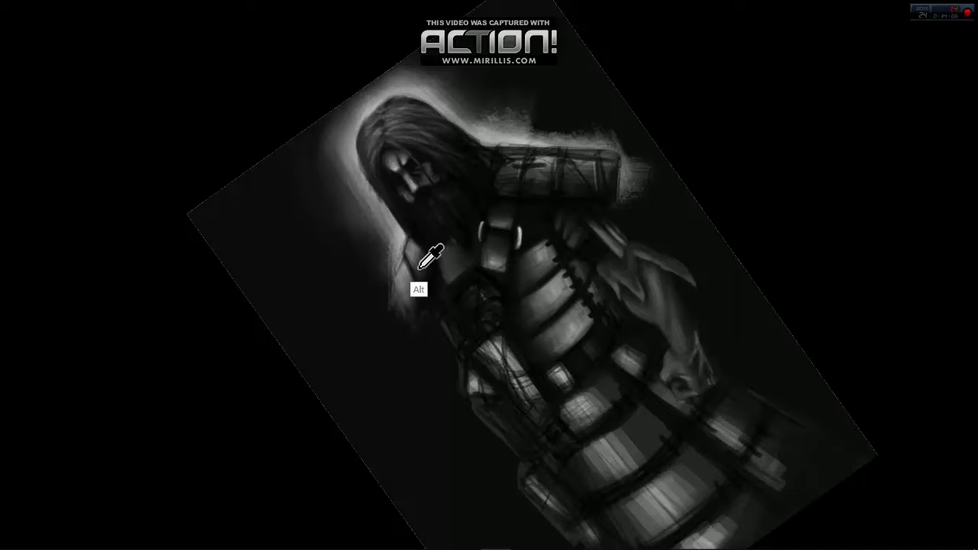
key("alt")
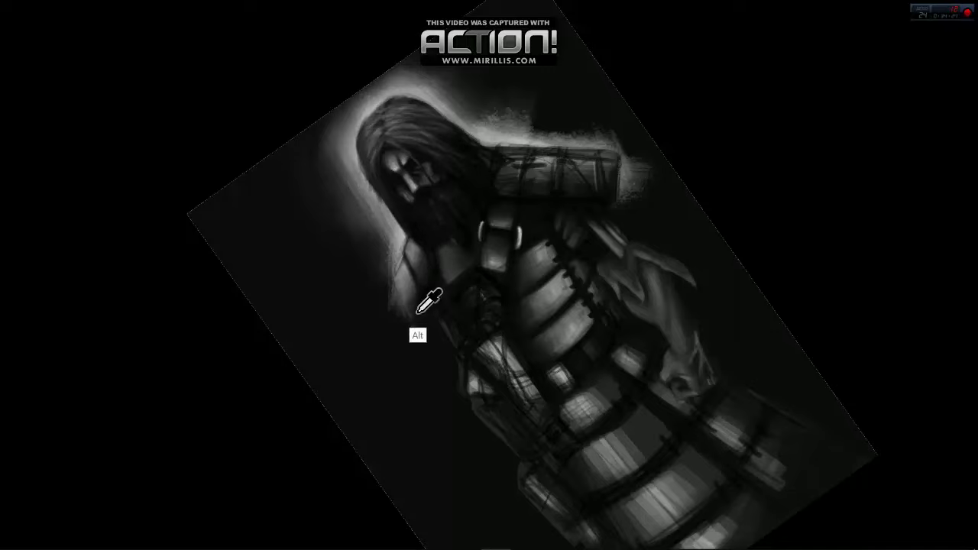
key("5")
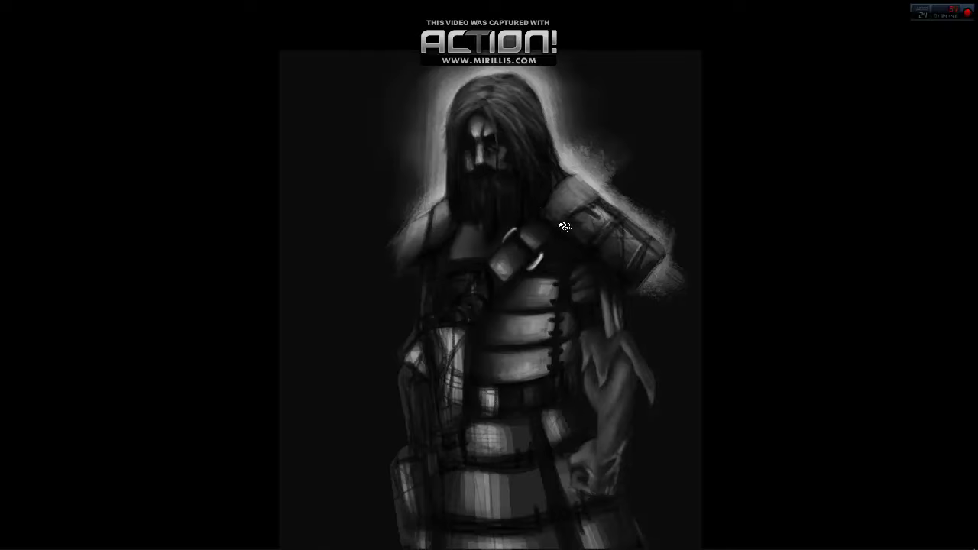
- Brighten and smooth the right shoulder pauldron, defining its top edge and lit face
left_click_drag(581, 183, 657, 252)
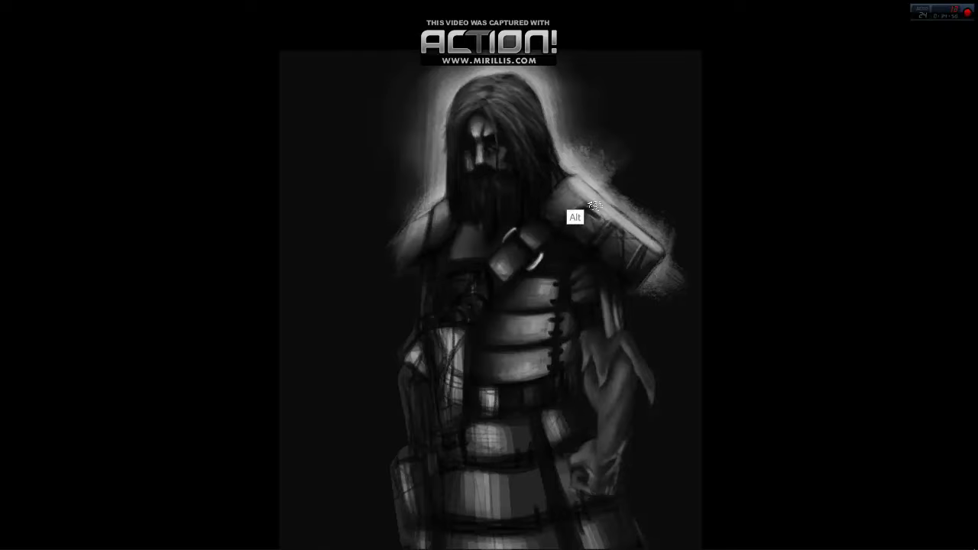
left_click_drag(572, 213, 634, 239)
left_click_drag(580, 191, 653, 260)
left_click_drag(592, 221, 676, 286)
left_click_drag(573, 175, 648, 238)
left_click_drag(612, 208, 659, 249)
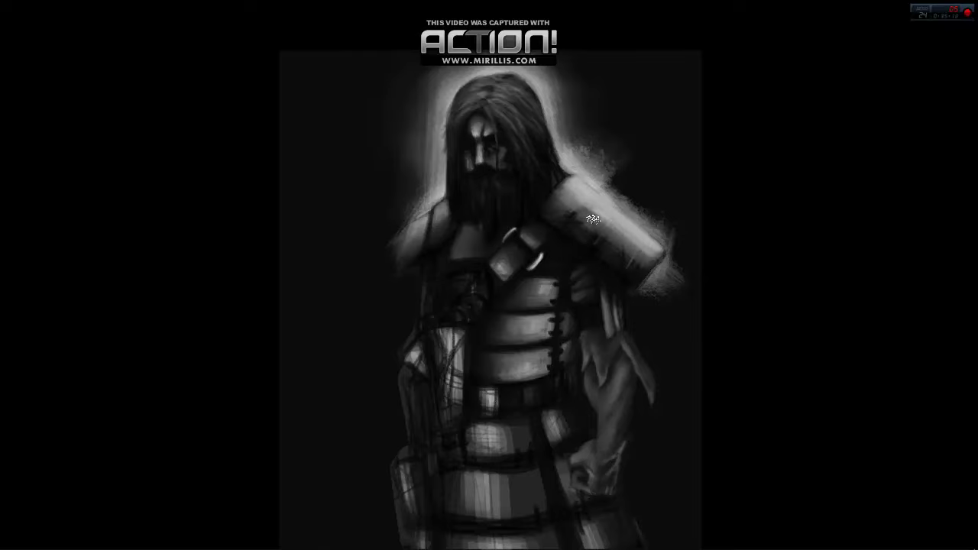
left_click(647, 240, "alt")
- Rotate the view, sample a pauldron grey, and return the canvas upright
left_click_drag(612, 229, 662, 252)
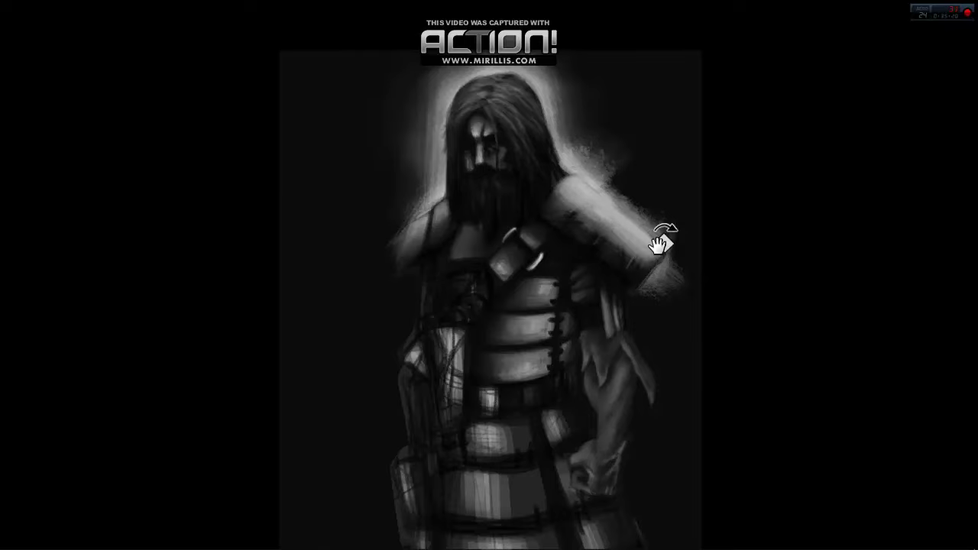
key("End")
key("End")
key("End")
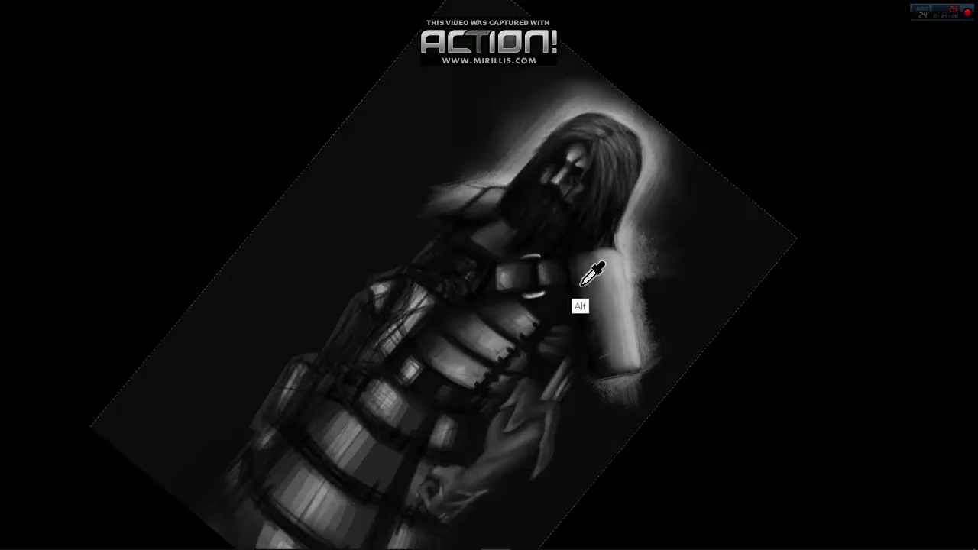
left_click(589, 273, "alt")
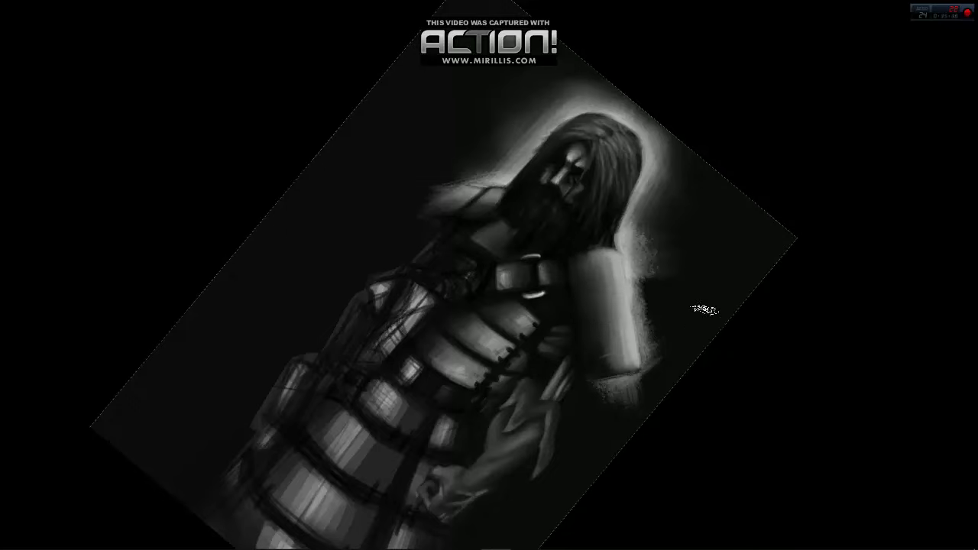
key("r")
key("Escape")
key("b")
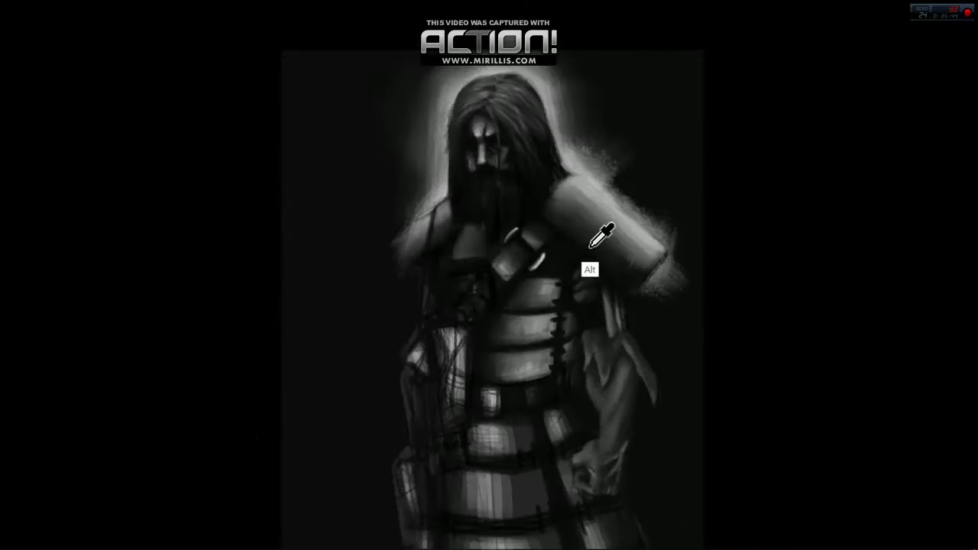
- Tilt the canvas view about 30° and then reset its rotation and zoom
right_click(583, 210)
key("Escape")
key("r")
left_click_drag(589, 240, 543, 166)
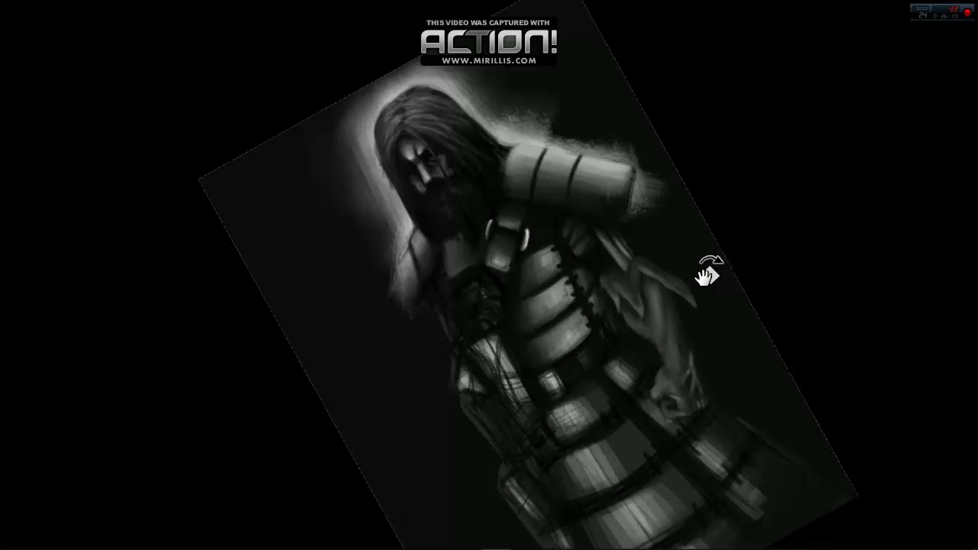
key("Escape")
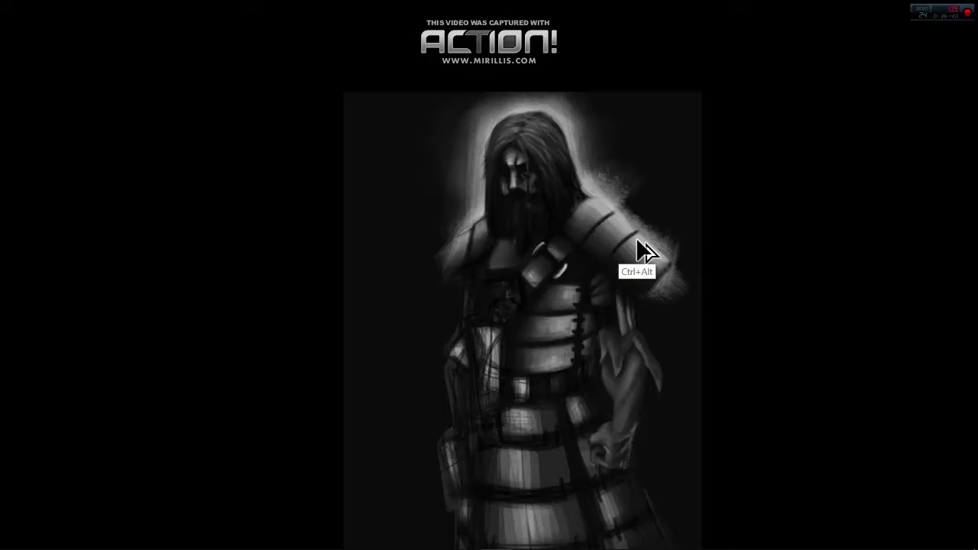
key("ctrl+alt+z")
key("ctrl+alt+z")
key("ctrl+alt+z")
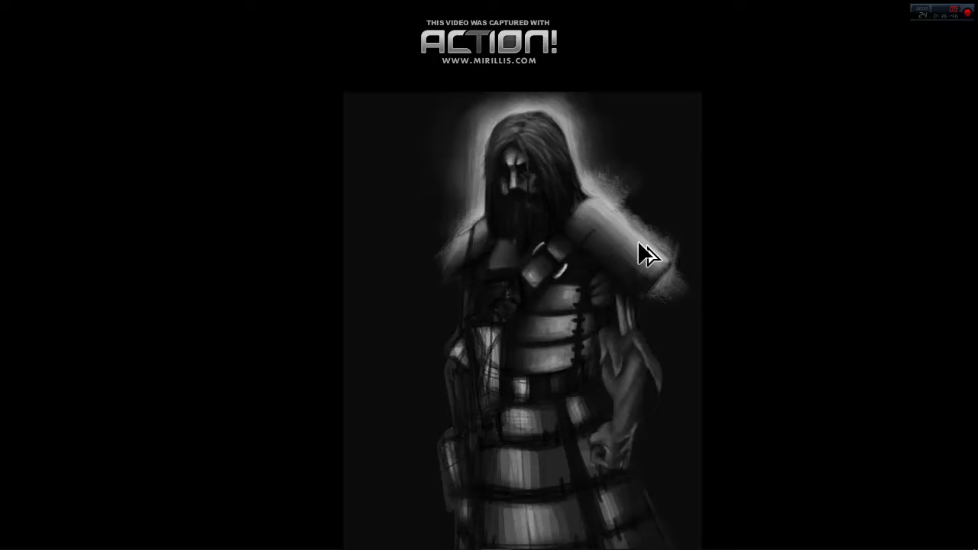
right_click(585, 290)
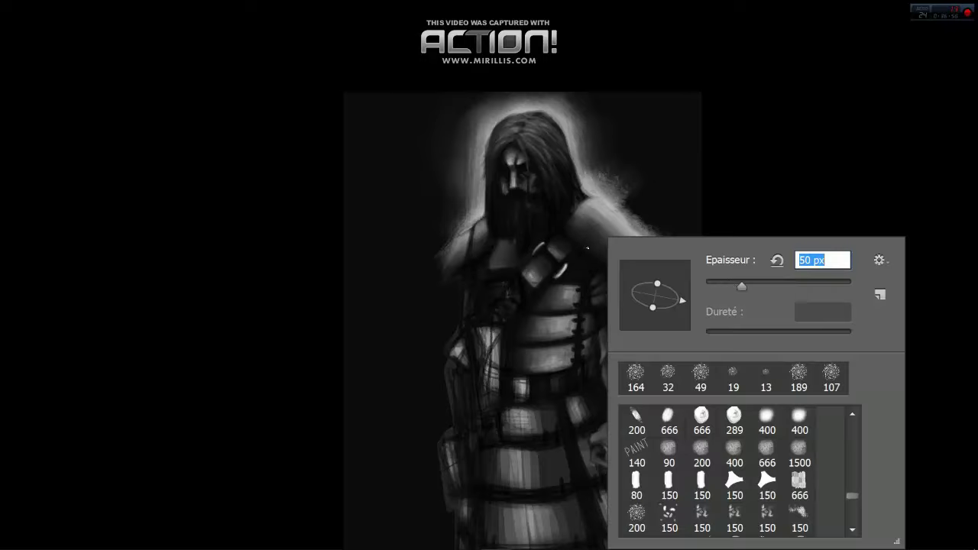
key("Return")
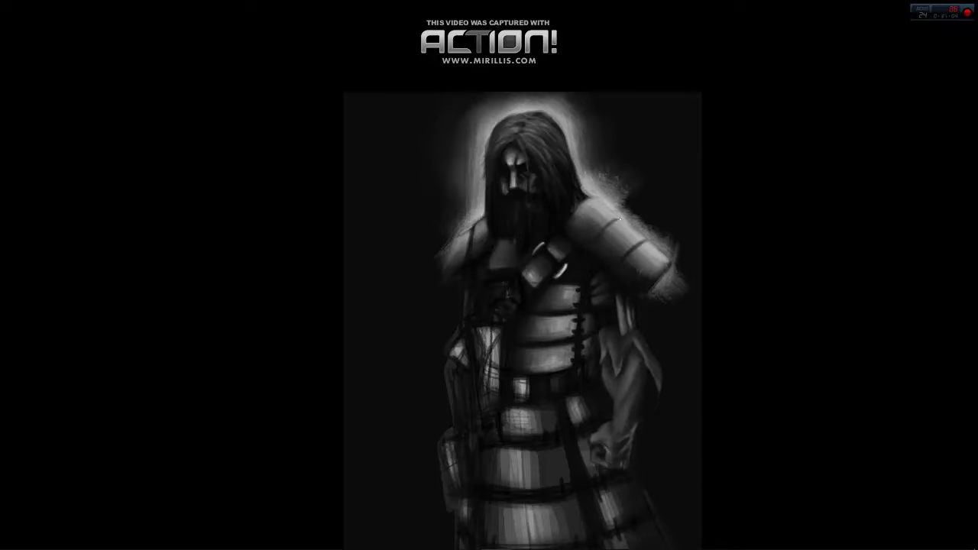
right_click(617, 234)
key("Return")
right_click(581, 289)
key("Return")
left_click(669, 333, "alt")
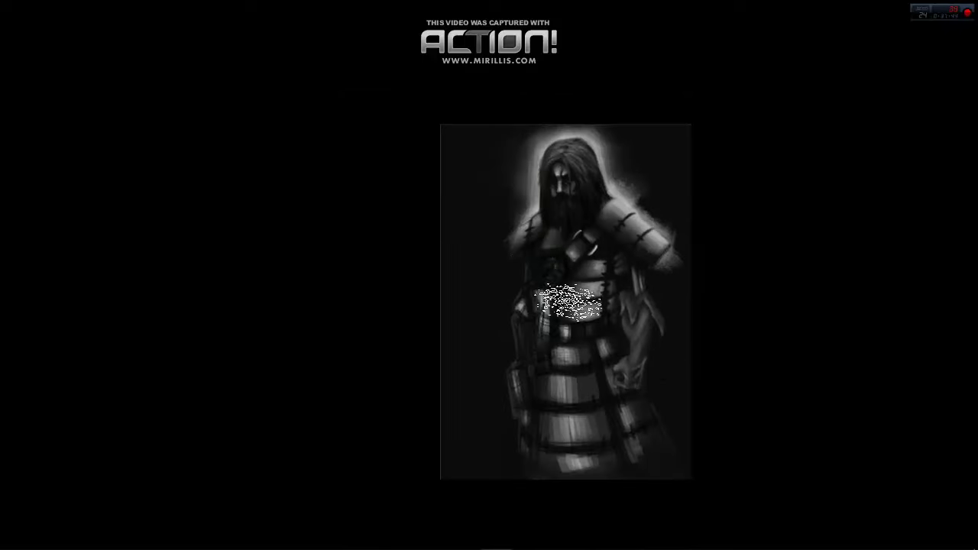
key("alt")
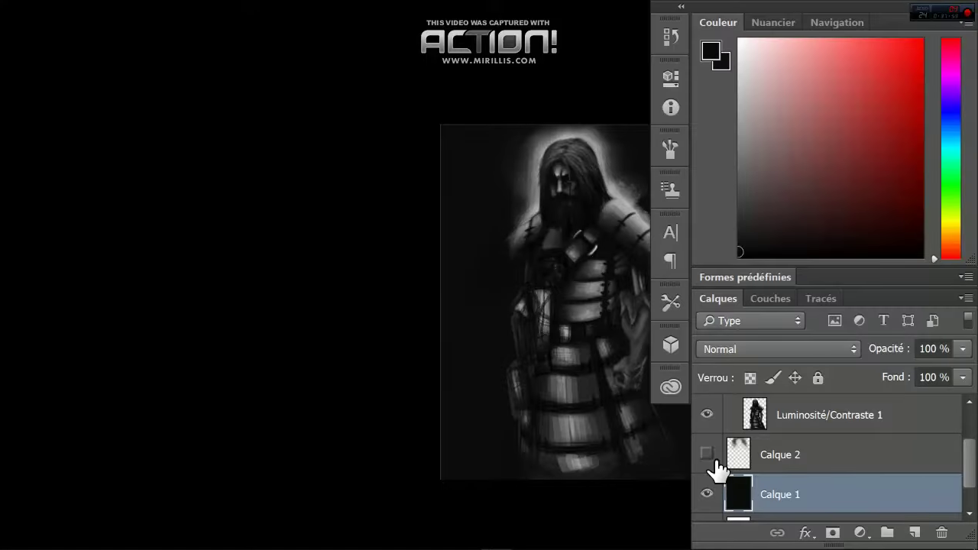
left_click(705, 453)
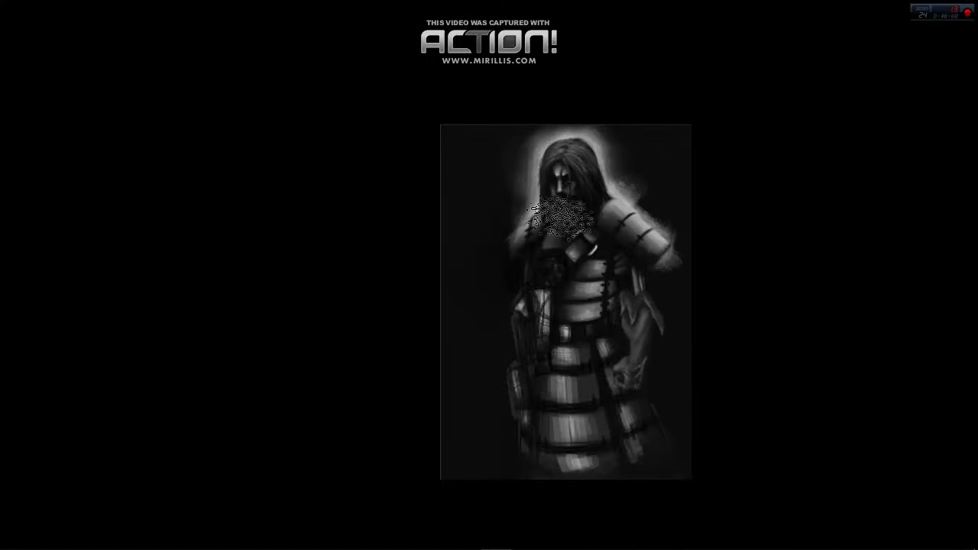
right_click(646, 222)
key("Escape")
key("Escape")
key("f")
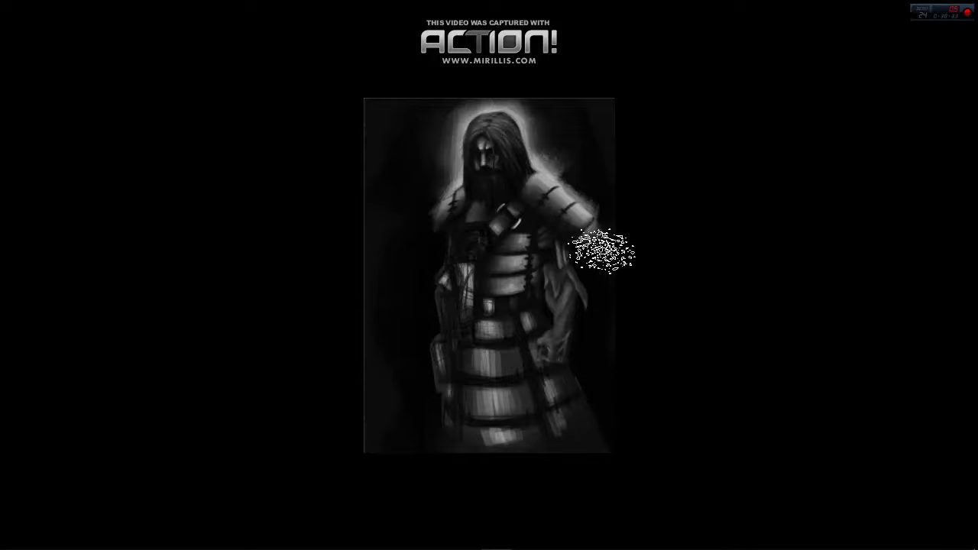
key("ctrl+plus")
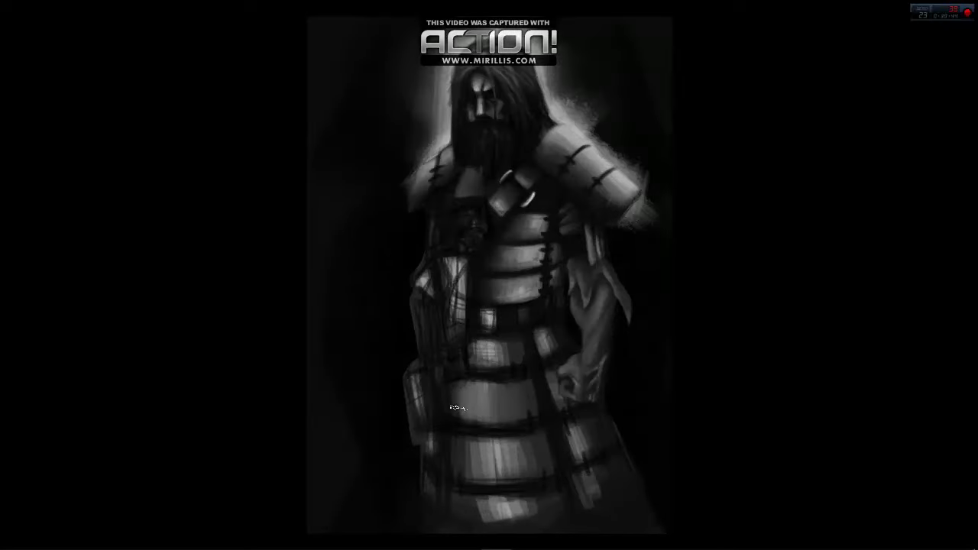
- Sample an armour grey, brighten the waist band, and undo the stray thin stroke
left_click(456, 411, "alt")
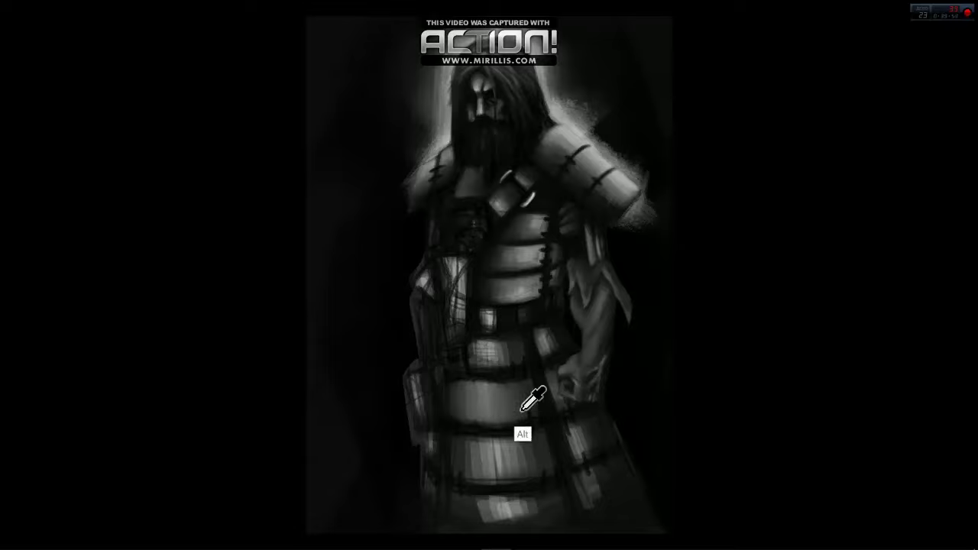
key("r")
left_click_drag(532, 405, 665, 183)
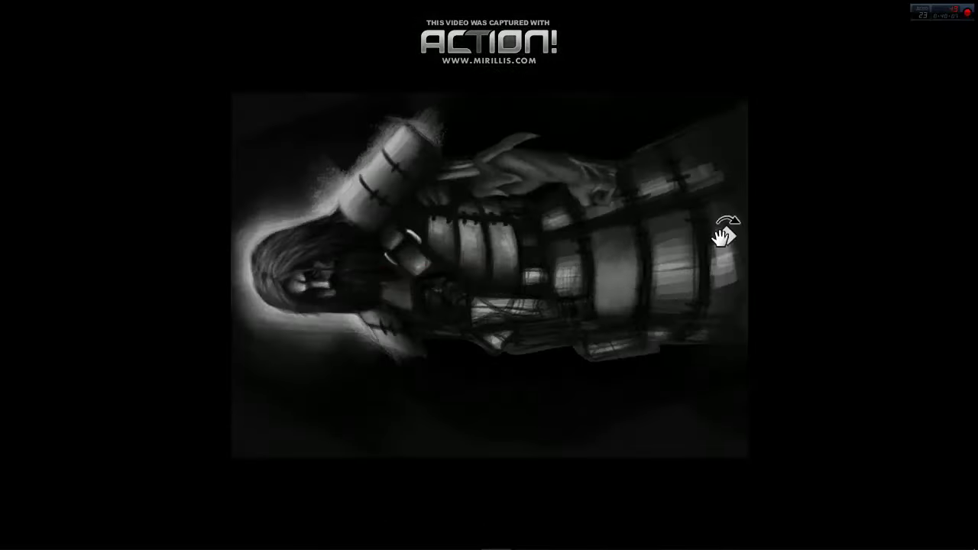
left_click_drag(722, 235, 563, 356)
left_click(464, 393, "alt")
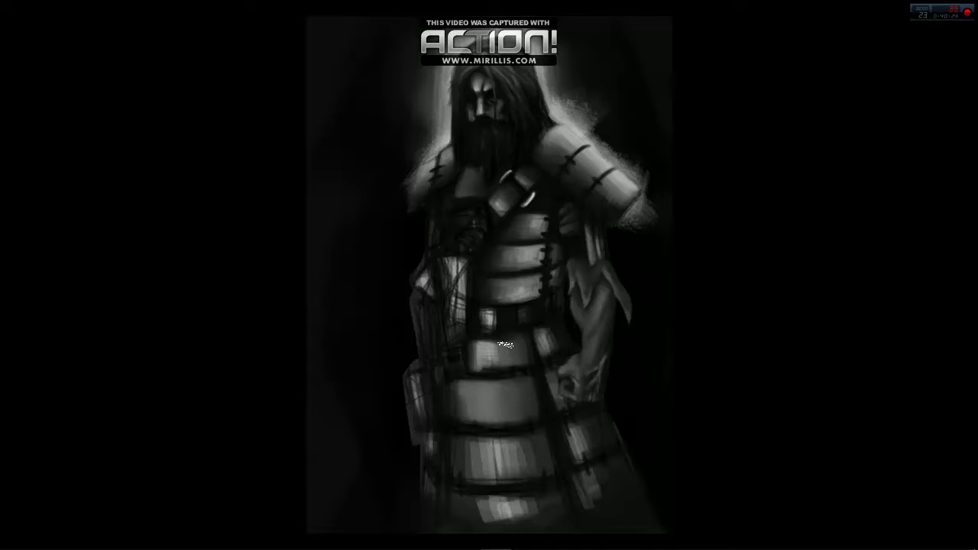
left_click_drag(506, 344, 477, 371)
left_click_drag(458, 425, 500, 365)
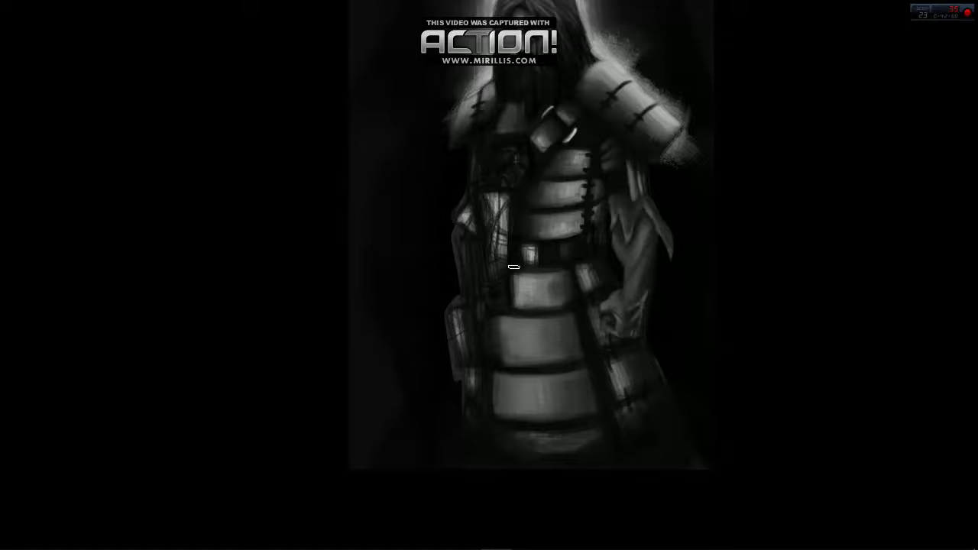
key("f")
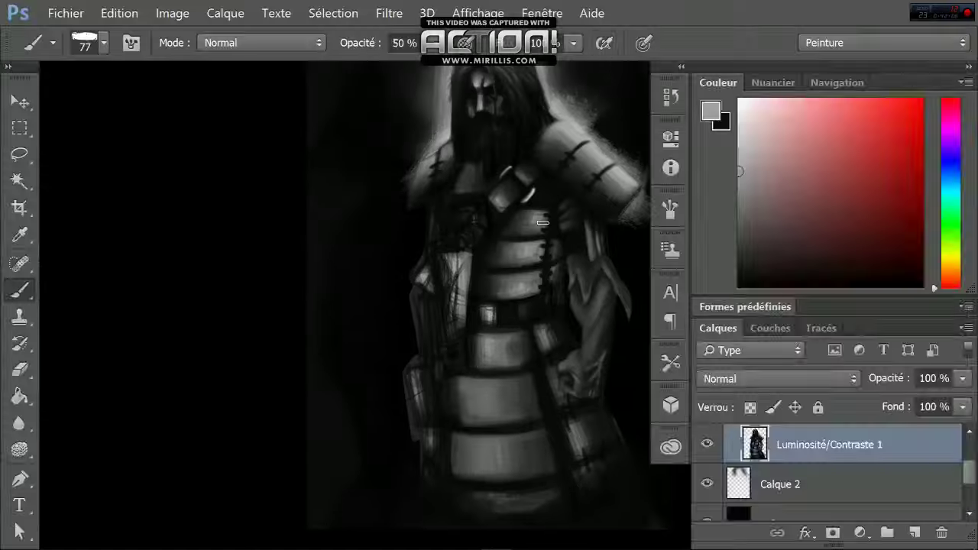
key("f")
key("f")
key("ctrl+z")
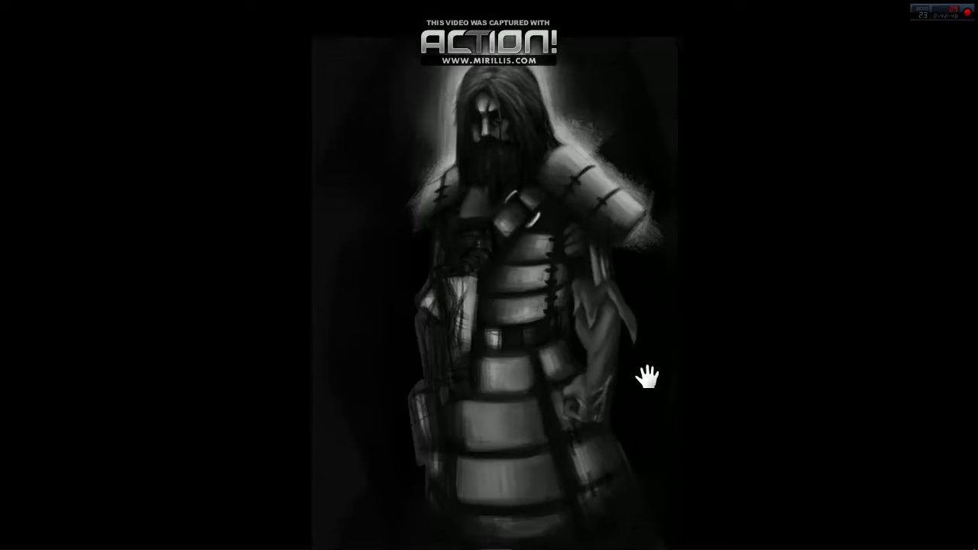
- Deepen the shadows on the lower torso with dark strokes
left_click_drag(646, 376, 659, 416)
left_click_drag(468, 509, 472, 426)
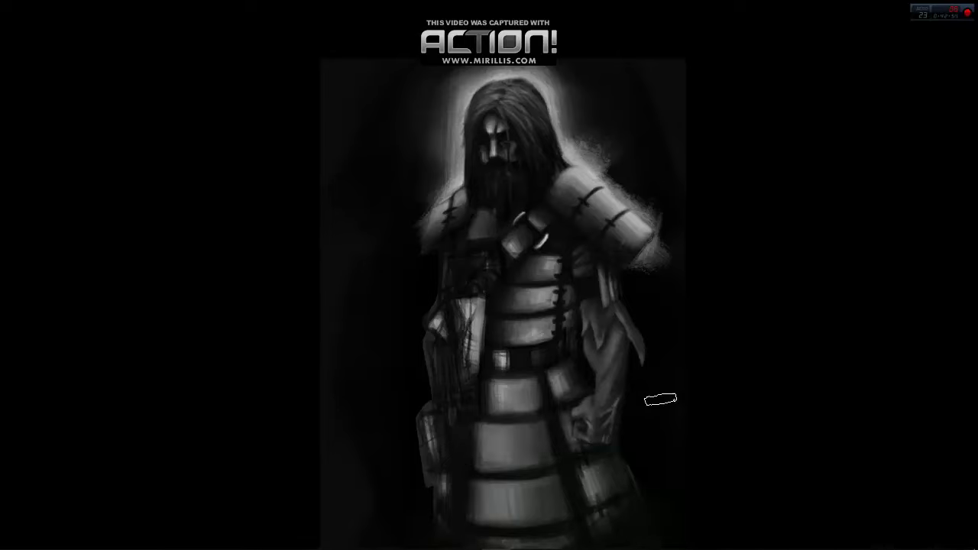
left_click_drag(480, 519, 485, 413)
left_click_drag(489, 467, 494, 387)
left_click_drag(633, 528, 617, 448)
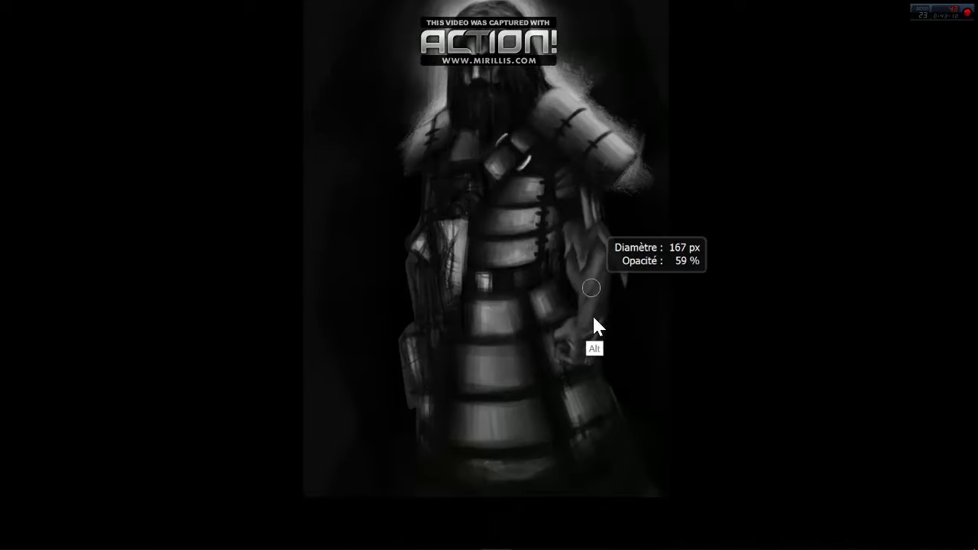
- Lighten the right arm and brighten the left chest panel with a vertical highlight
left_click_drag(594, 323, 594, 298)
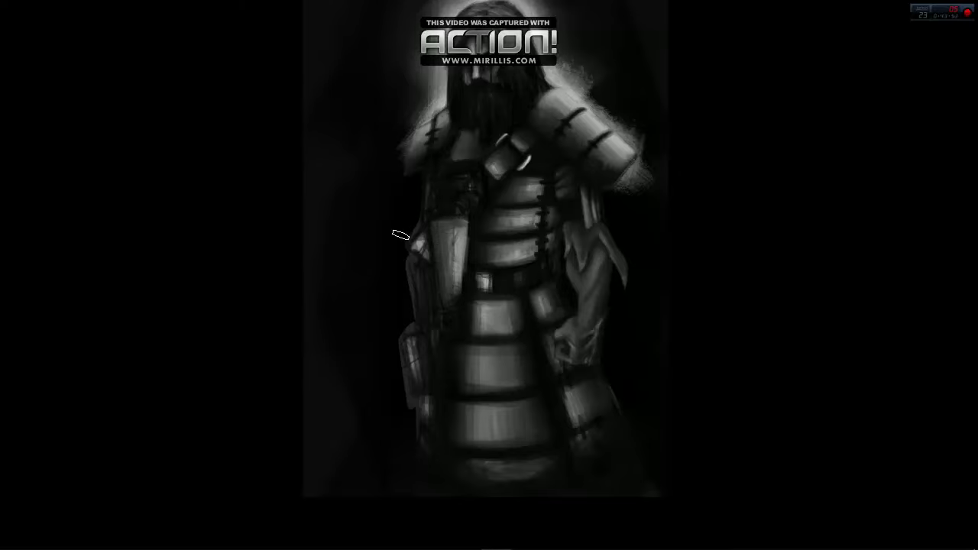
left_click_drag(467, 215, 455, 289)
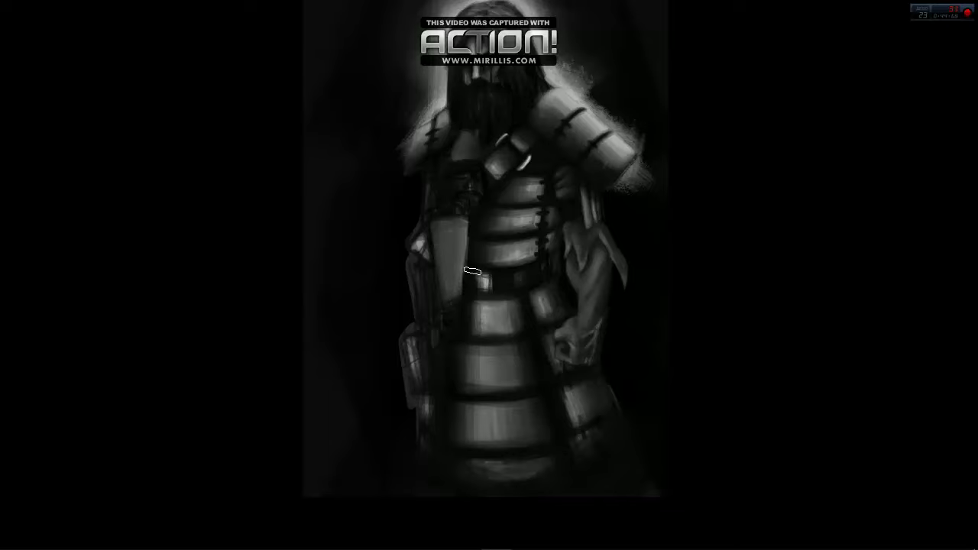
left_click_drag(441, 227, 448, 295)
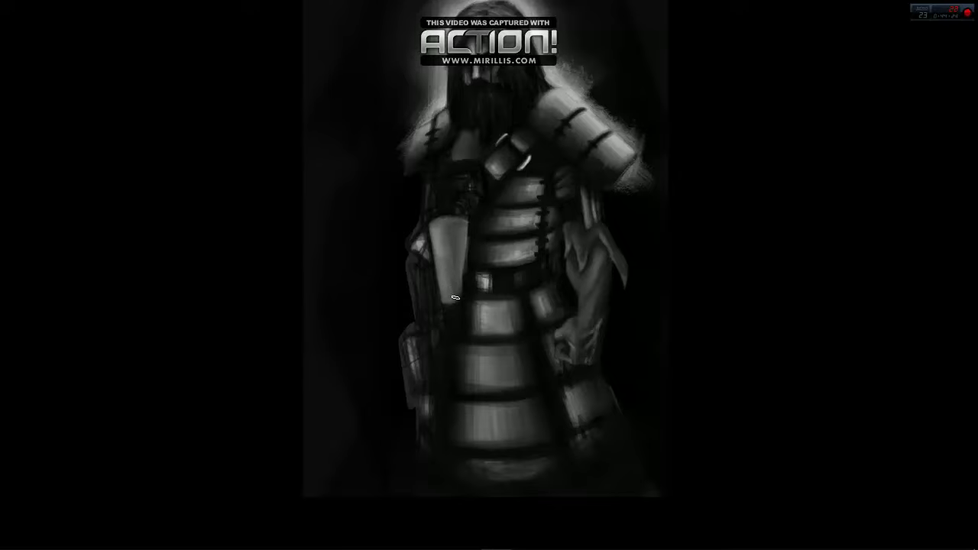
left_click_drag(459, 224, 463, 307)
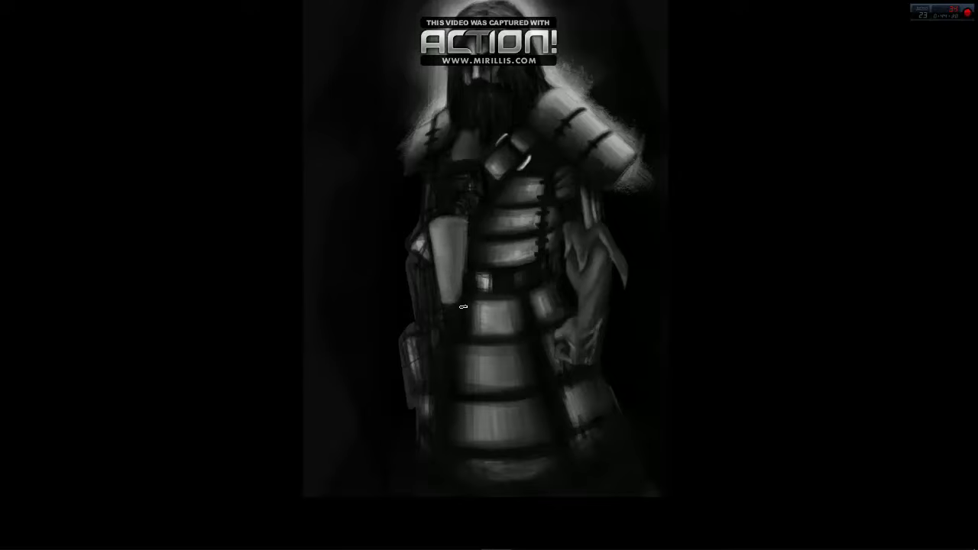
- Refine the shading along the arm's edge and set the brush to 88 px at 50% opacity
right_click(506, 276)
scroll(753, 448, "down", 3)
key("Escape")
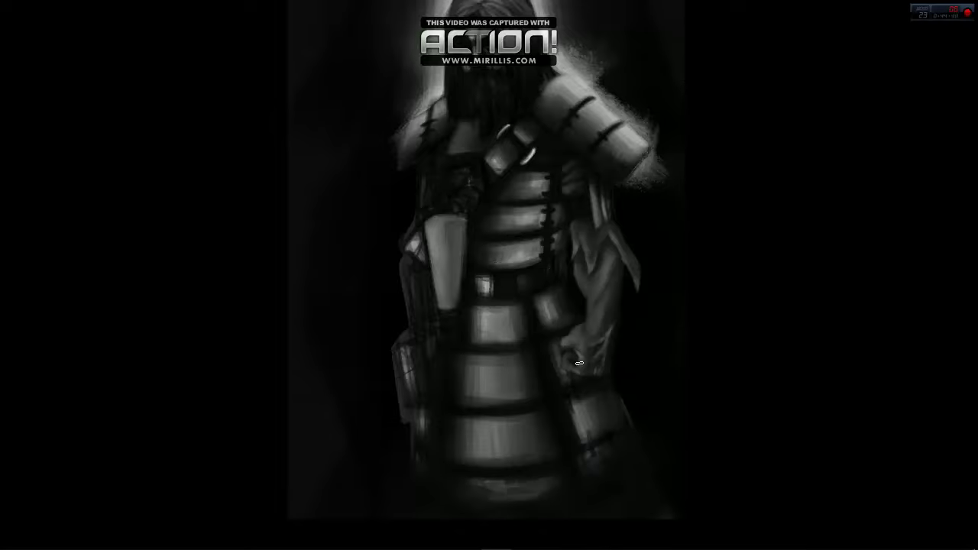
right_click(628, 376)
key("Escape")
key("alt")
mouse_move(447, 235)
left_mouse_down()
mouse_move(476, 240)
mouse_move(455, 230)
mouse_move(456, 251)
left_mouse_up()
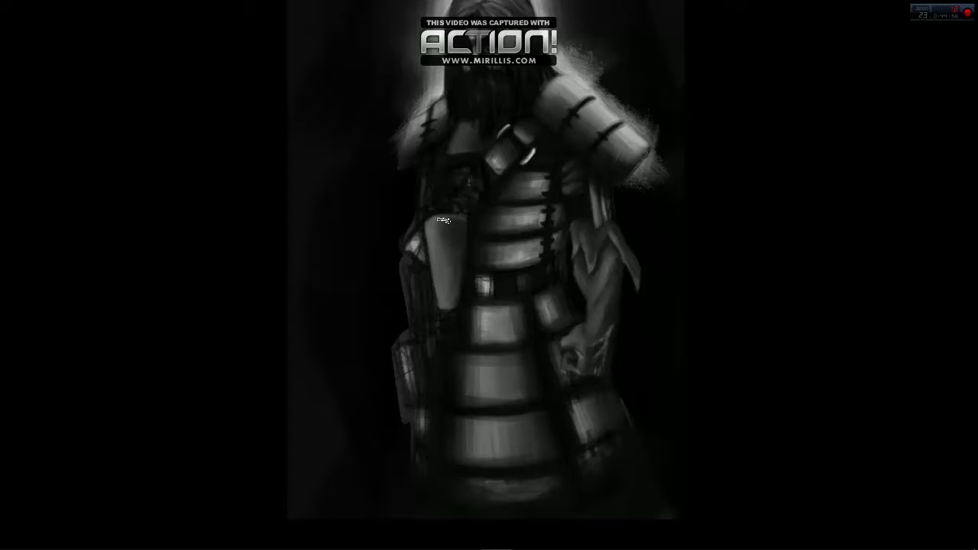
left_click_drag(415, 392, 412, 394)
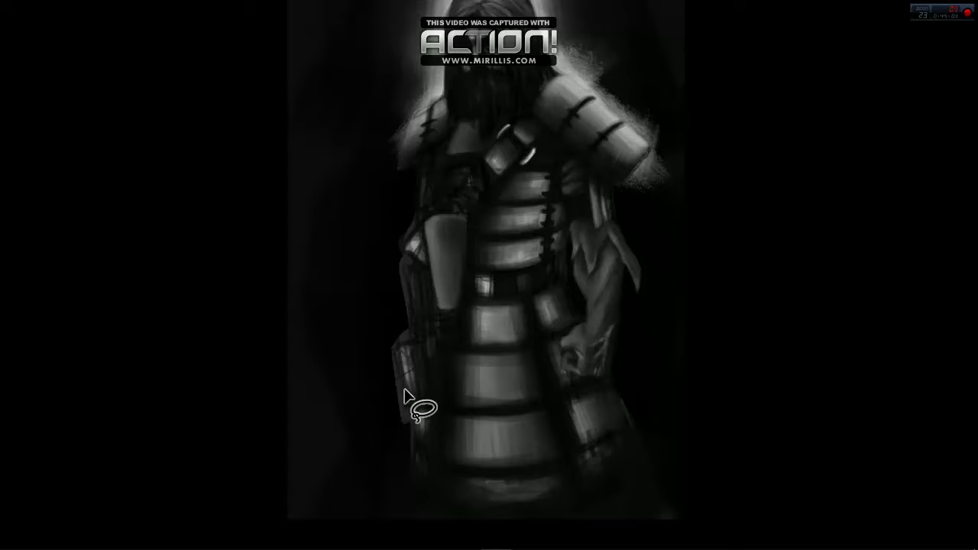
- Outline a long blade selection running from the hip to the lower left
left_click(405, 372)
left_click(258, 455)
left_click(261, 489)
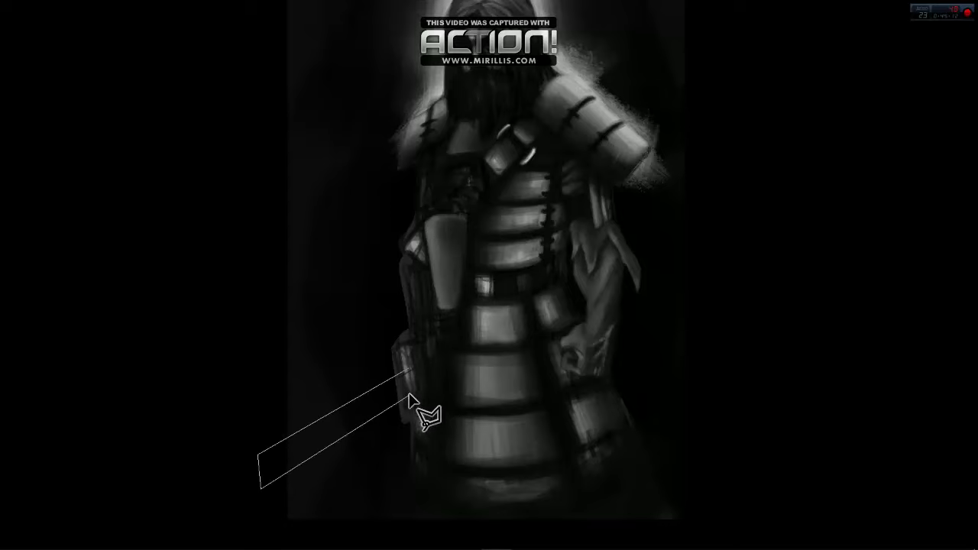
left_click(406, 399)
left_click(405, 372)
left_click_drag(390, 393, 386, 401)
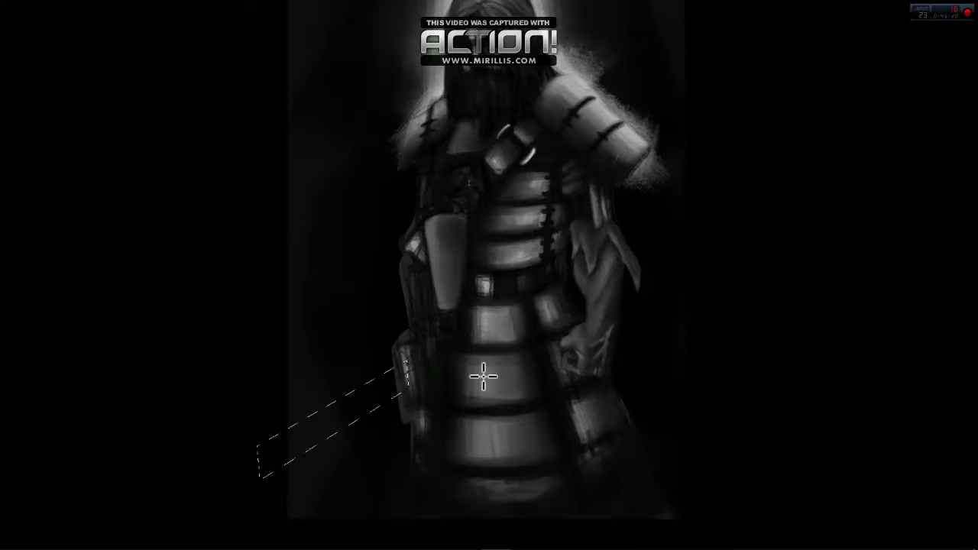
- Paint the blade grey inside the selection, darkening its upper edge, then deselect
key("b")
mouse_move(267, 470)
left_mouse_down()
mouse_move(412, 375)
mouse_move(431, 339)
left_mouse_up()
mouse_move(405, 378)
left_mouse_down()
mouse_move(443, 311)
mouse_move(275, 458)
mouse_move(383, 406)
left_mouse_up()
mouse_move(451, 386)
left_mouse_down()
mouse_move(266, 463)
mouse_move(290, 472)
mouse_move(424, 371)
mouse_move(278, 445)
left_mouse_up()
mouse_move(364, 411)
left_mouse_down()
mouse_move(287, 452)
mouse_move(382, 386)
mouse_move(267, 438)
left_mouse_up()
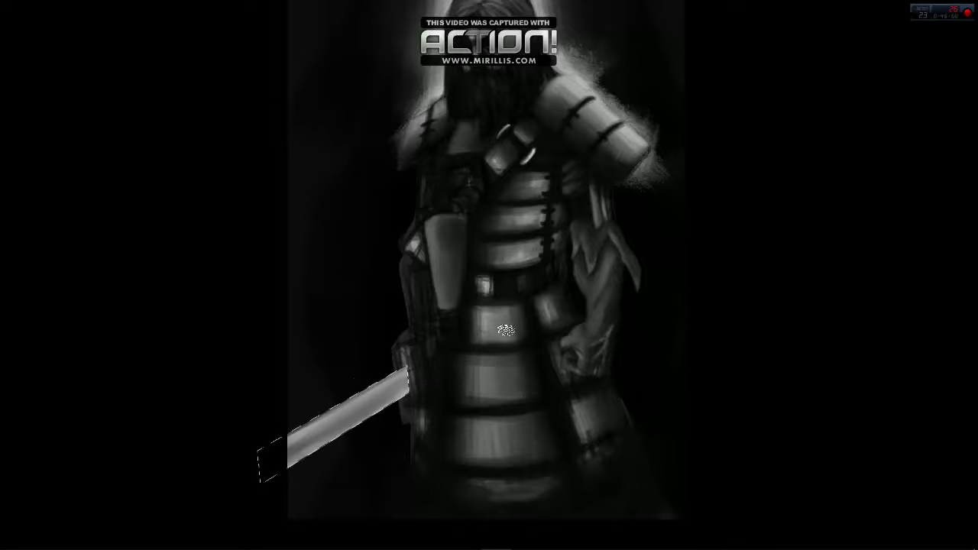
mouse_move(626, 355)
left_mouse_down()
mouse_move(539, 338)
mouse_move(466, 436)
mouse_move(508, 298)
mouse_move(506, 451)
left_mouse_up()
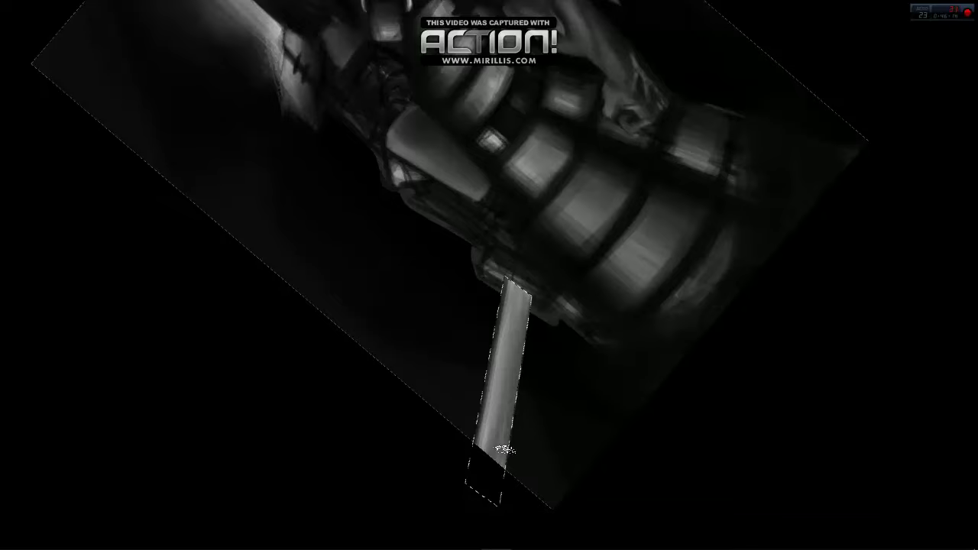
key("ctrl+d")
- Reset the view upright and darken the area around the sword hilt with a sampled tone
key("Escape")
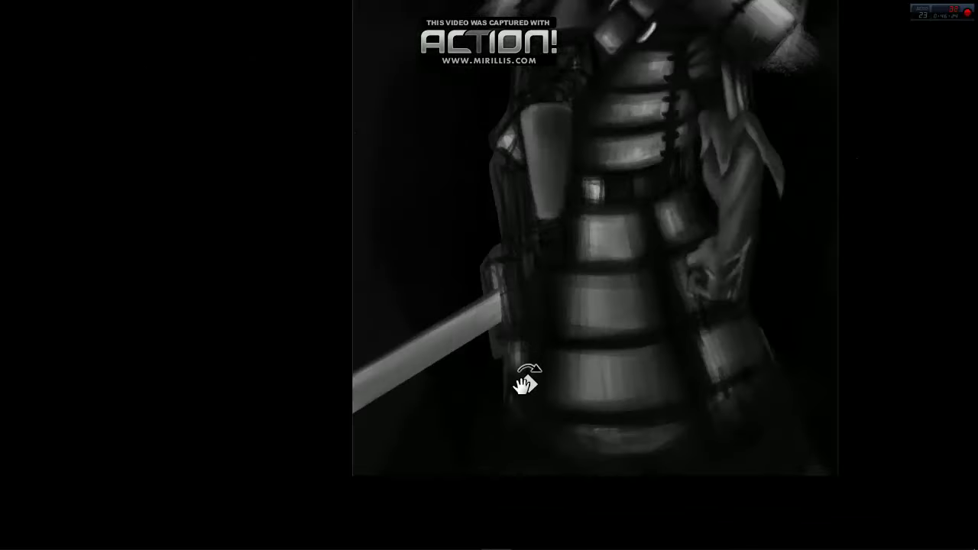
right_click(513, 378)
key("Escape")
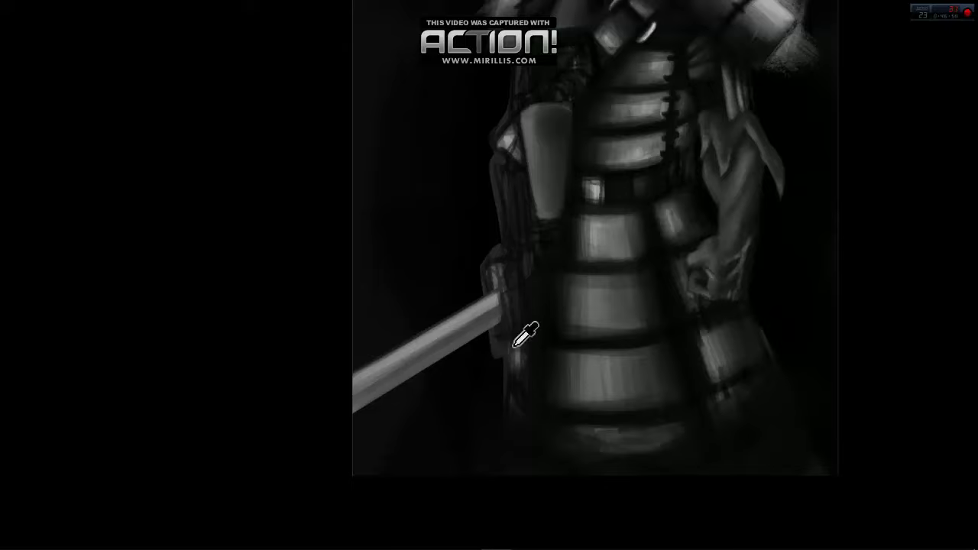
left_click_drag(495, 238, 498, 372)
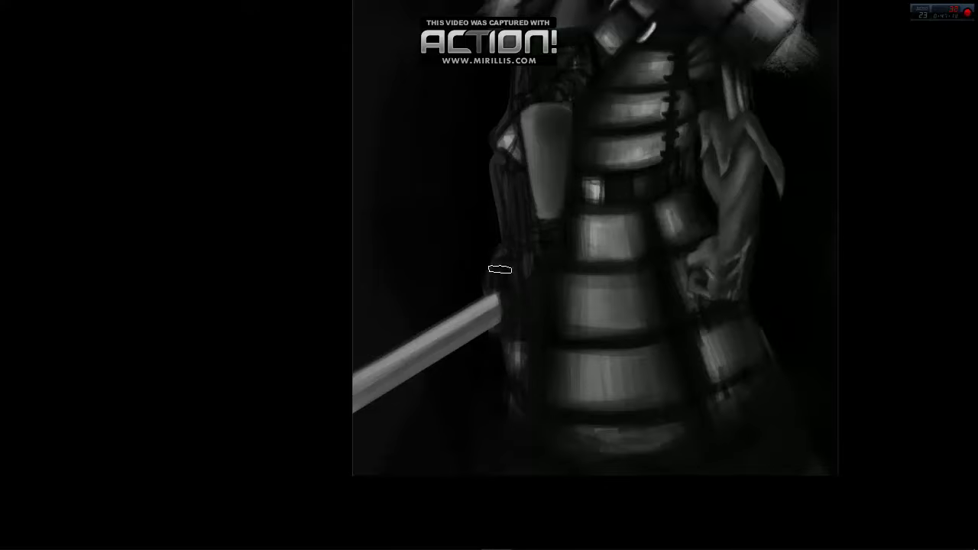
right_click(501, 294)
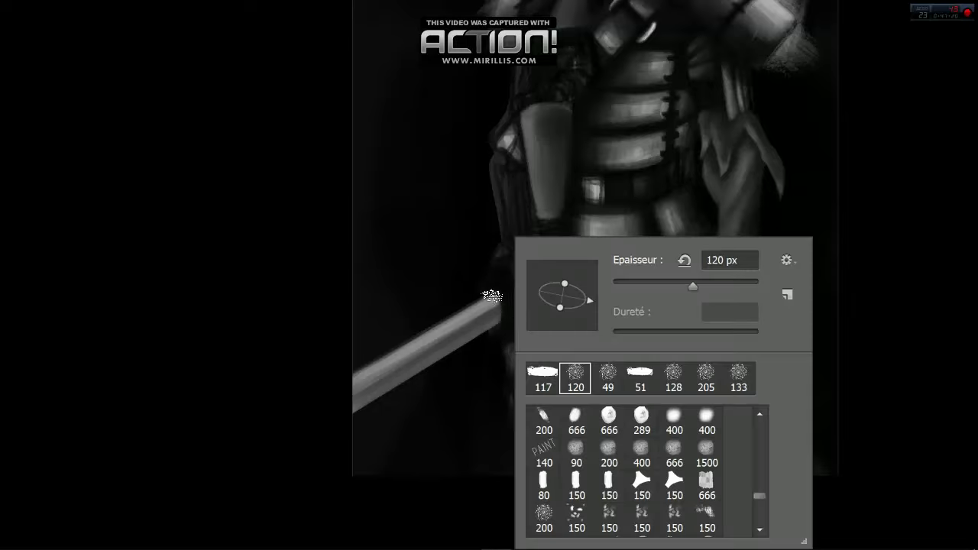
key("Escape")
- Paint a grey grip and darken the hilt and guard with a 29 px brush
left_click_drag(500, 284, 515, 339)
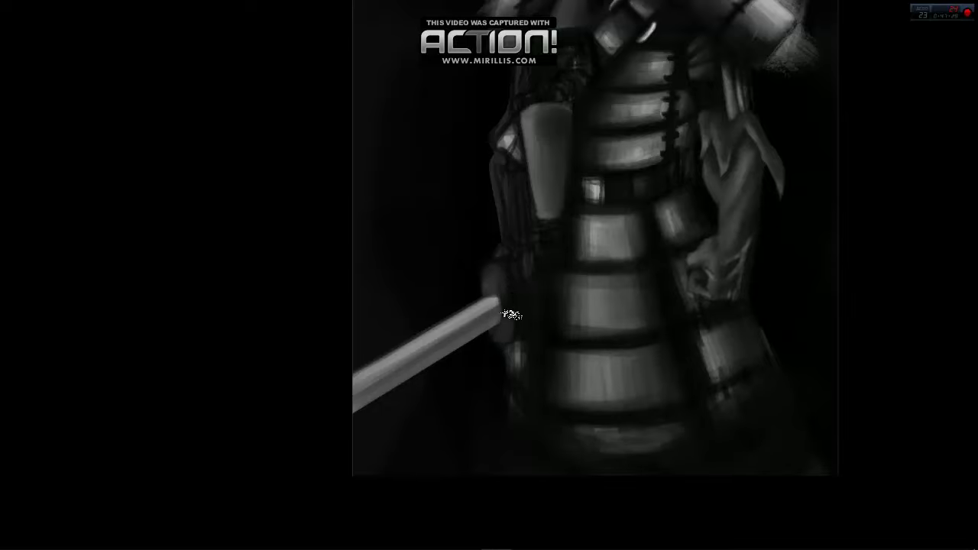
right_click(531, 345, "alt")
left_click_drag(504, 331, 465, 344)
right_click(596, 268, "alt")
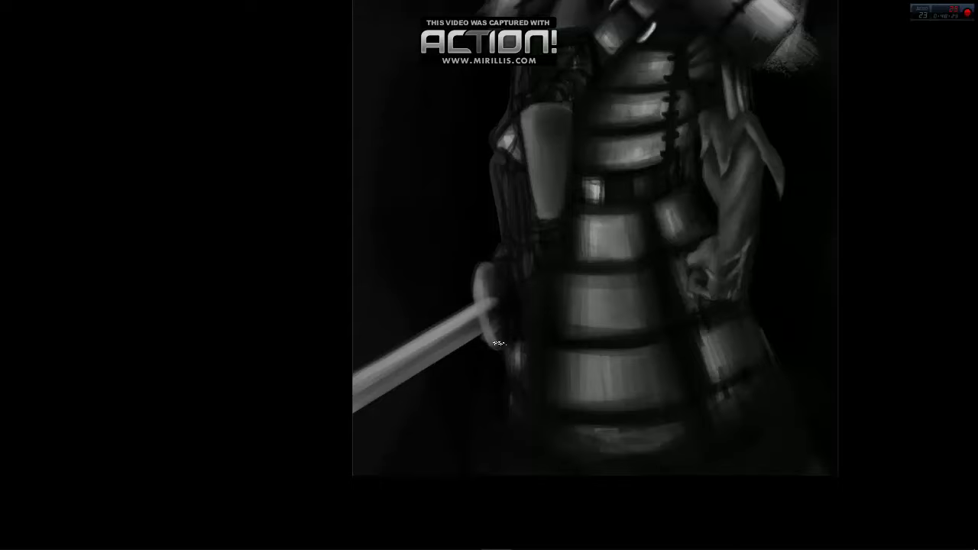
key("alt")
- Zoom the canvas and browse the brush preset picker for a new tip
scroll(535, 367, "down", 2)
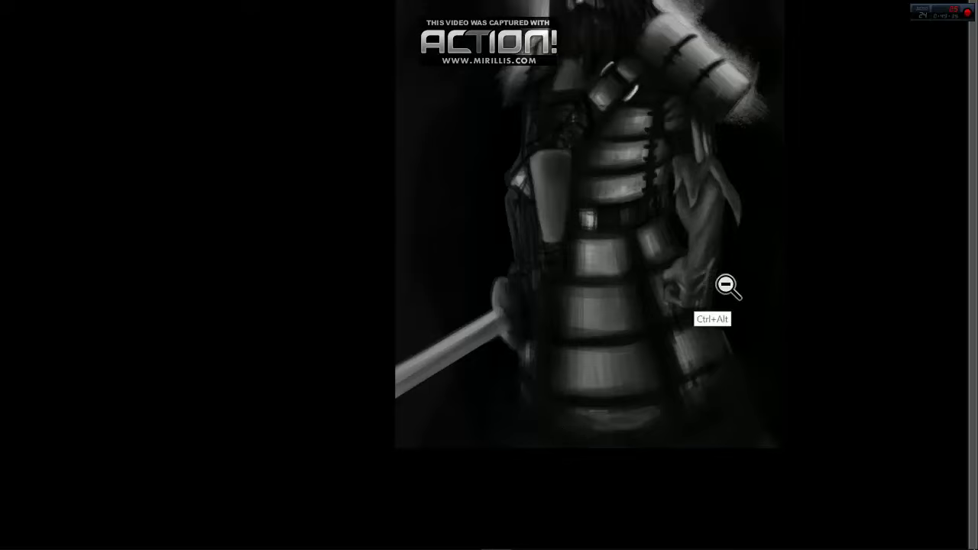
scroll(727, 284, "down", 1)
scroll(603, 262, "up", 2)
scroll(543, 227, "up", 1)
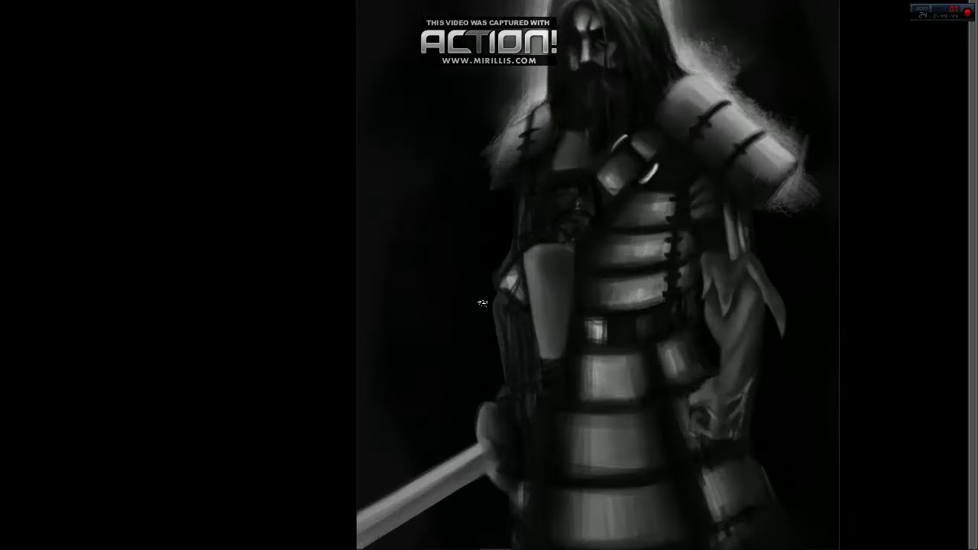
right_click(563, 350)
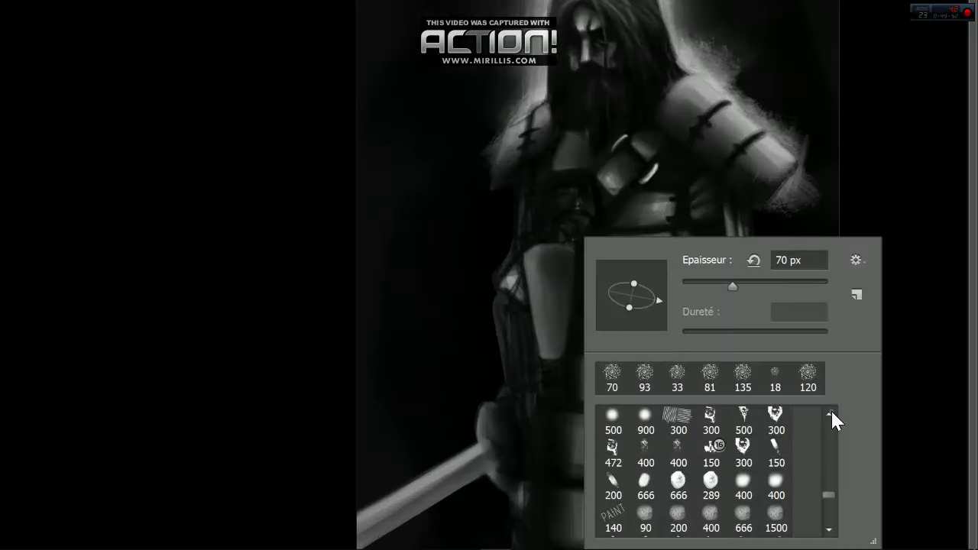
scroll(831, 443, "down", 5)
right_click(489, 394)
scroll(782, 459, "up", 2)
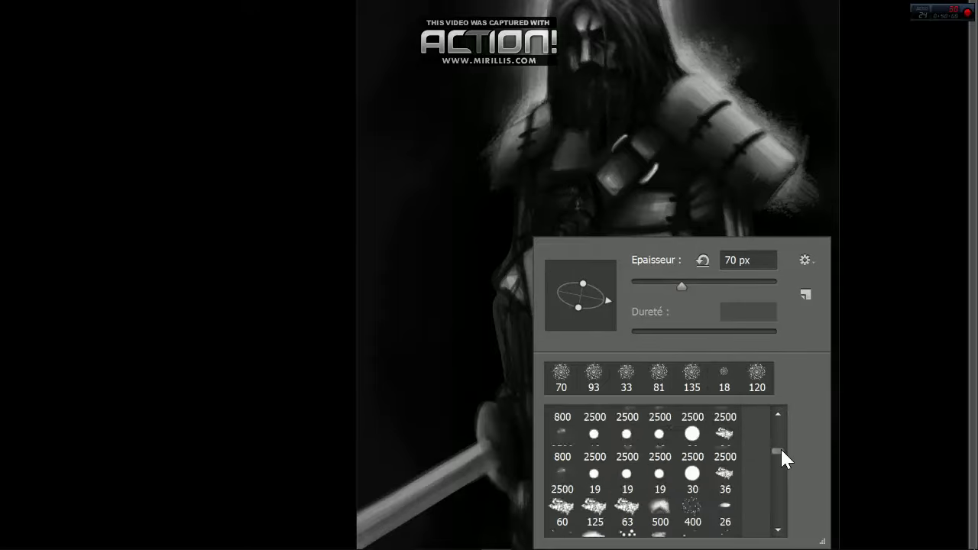
scroll(782, 443, "up", 2)
scroll(780, 432, "up", 2)
- Select the 353 px brush preset and pan to the warrior's head and chest
mouse_move(777, 421)
left_mouse_down()
mouse_move(772, 490)
mouse_move(778, 407)
left_mouse_up()
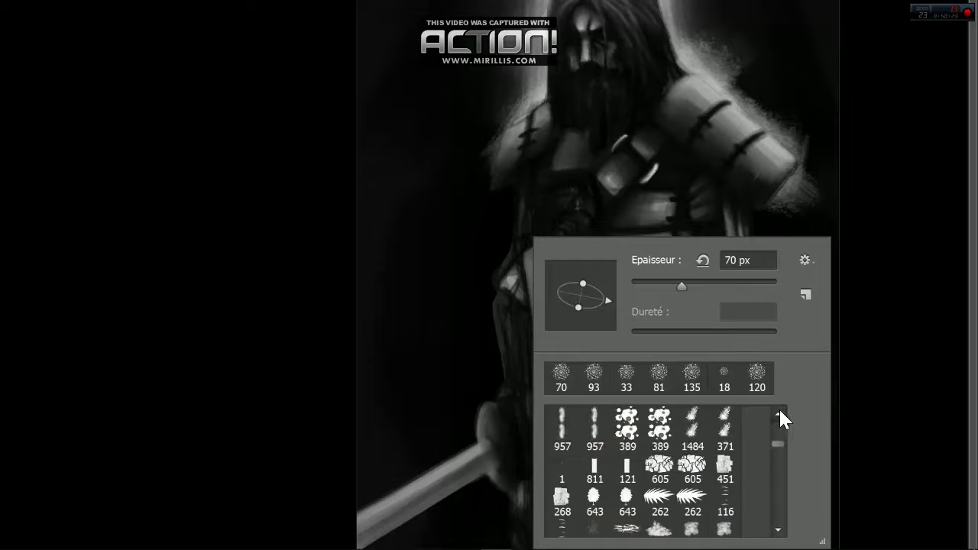
left_click(725, 469)
left_click(645, 219)
left_click_drag(645, 219, 542, 293)
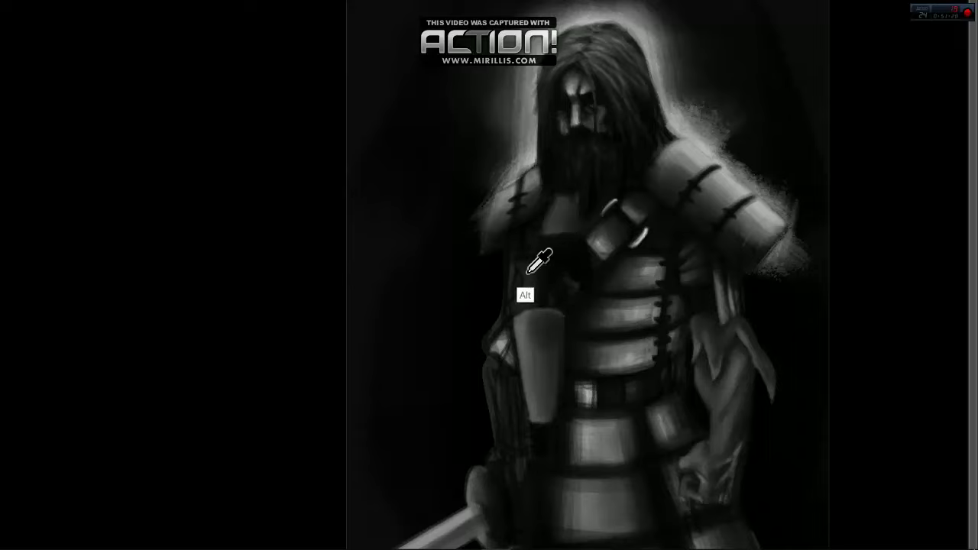
key("alt")
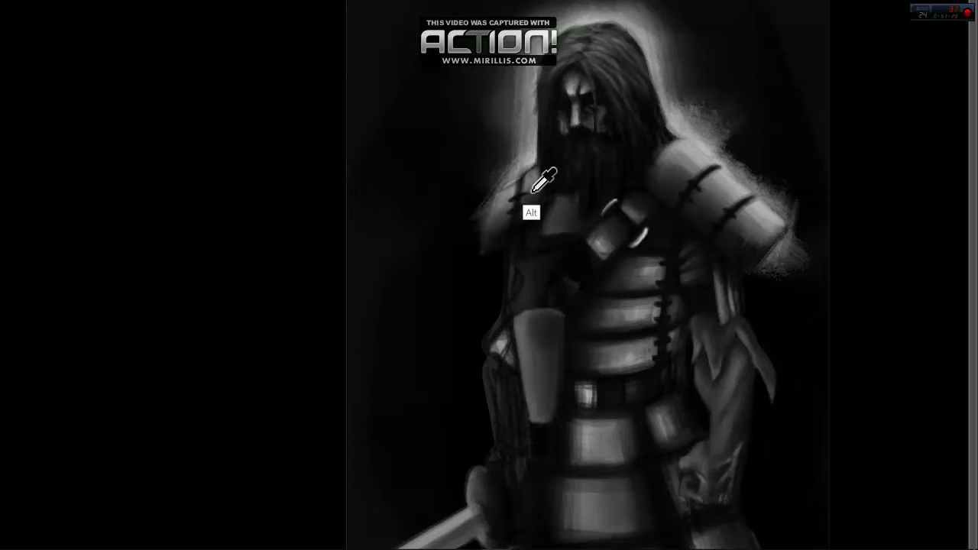
right_click(542, 243)
right_click(544, 256)
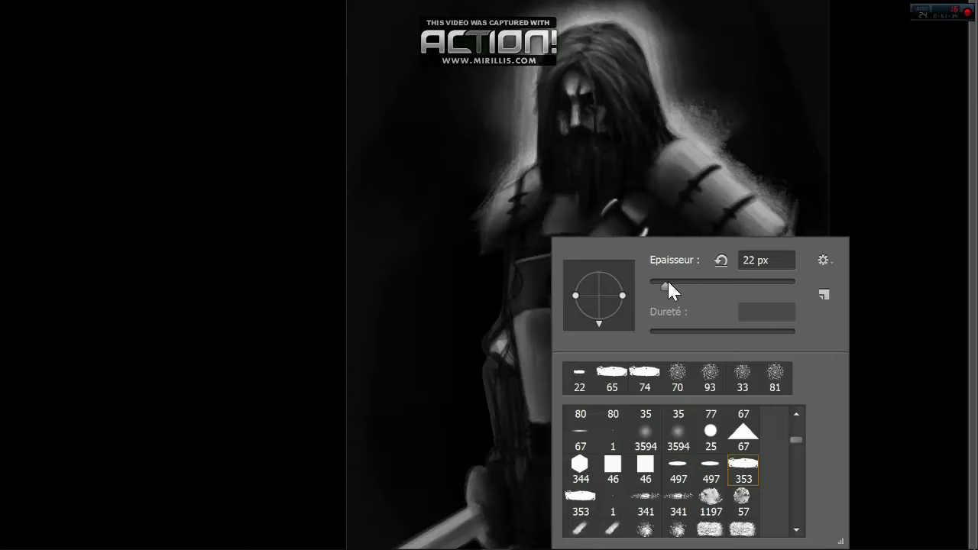
left_click(539, 258)
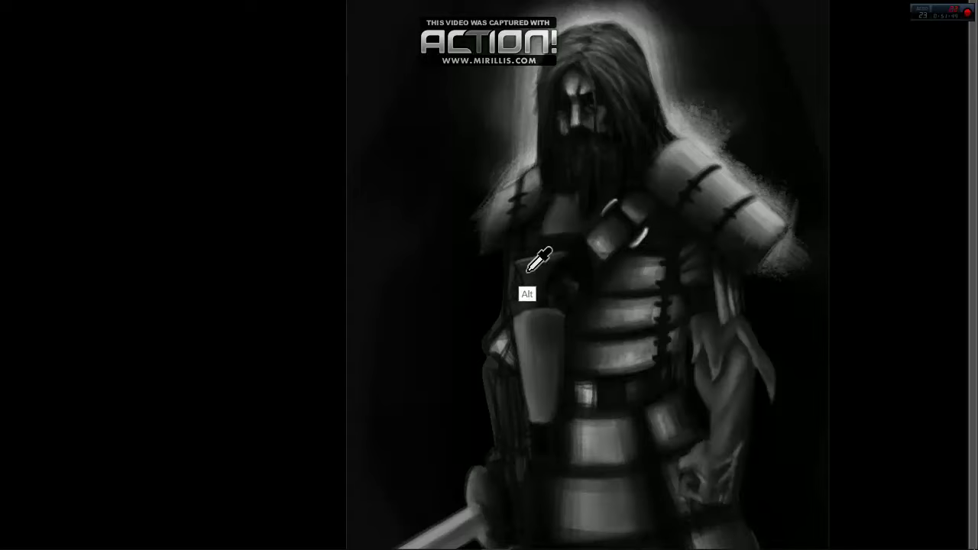
left_click(528, 271, "alt")
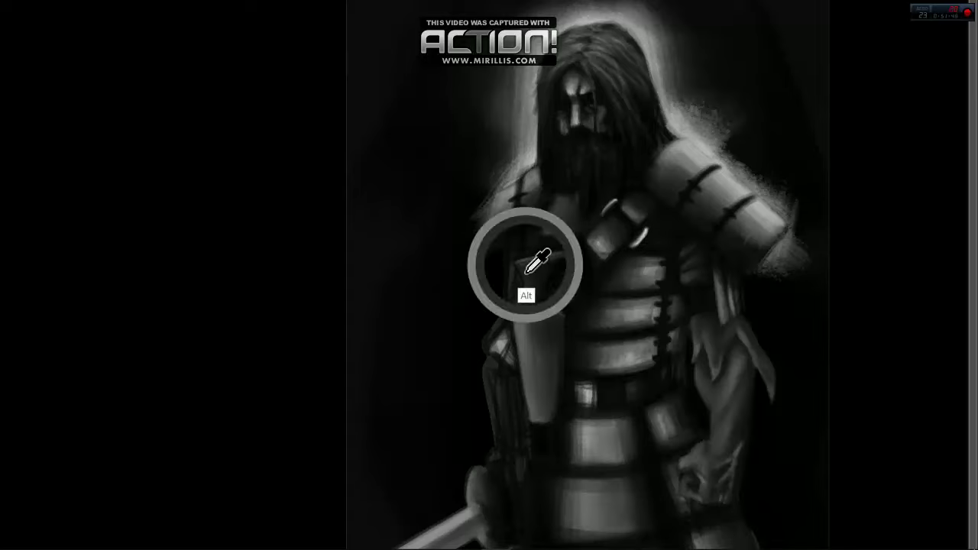
left_click(569, 254, "alt")
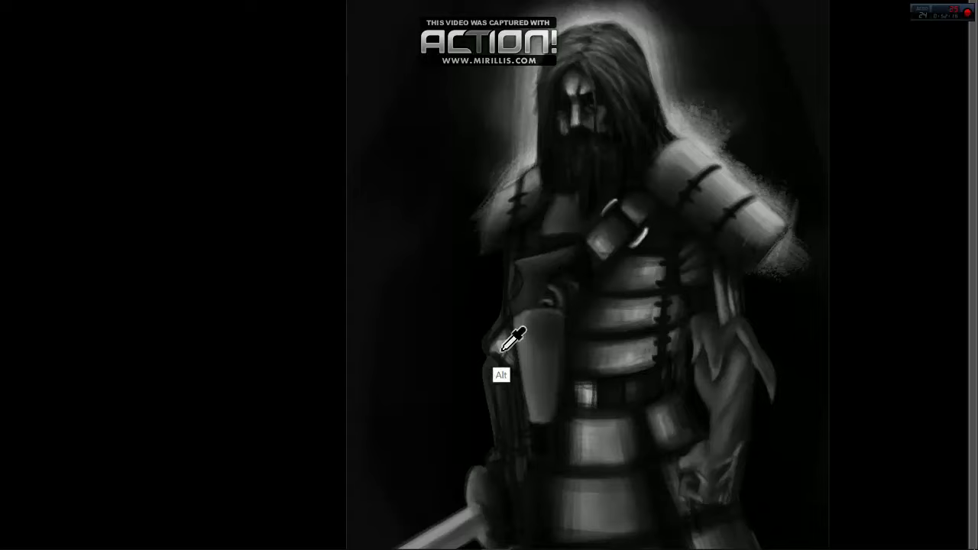
left_click_drag(685, 422, 659, 353)
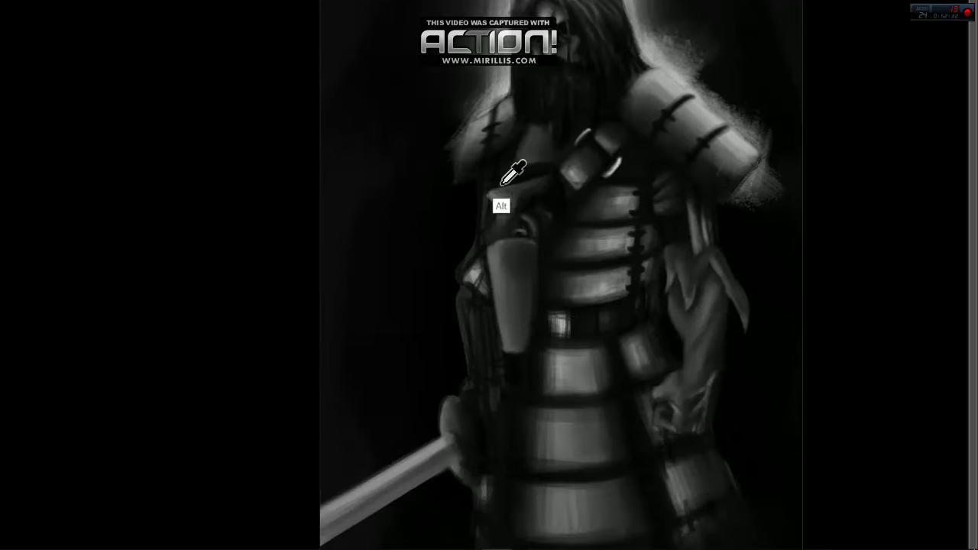
left_click(508, 244, "alt")
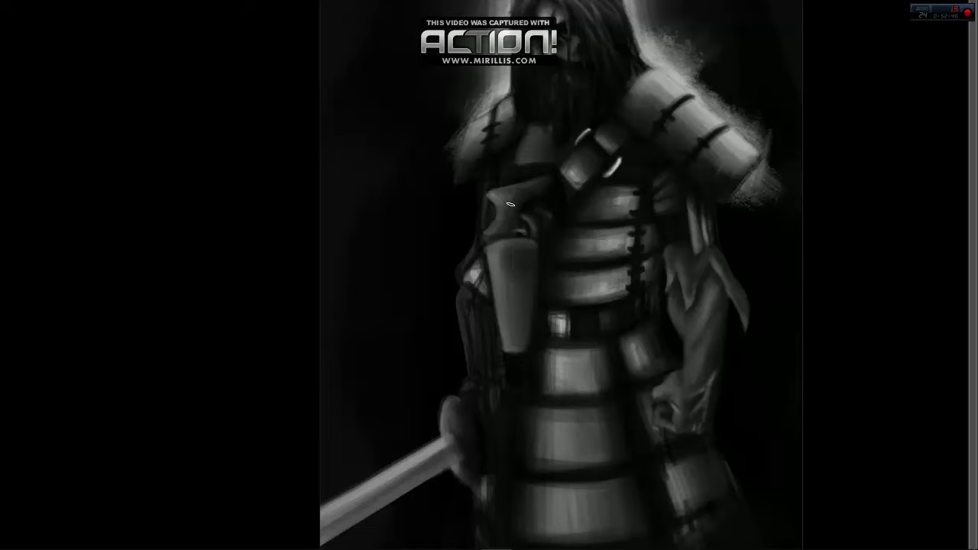
scroll(510, 204, "down", 1)
left_click(516, 322, "alt")
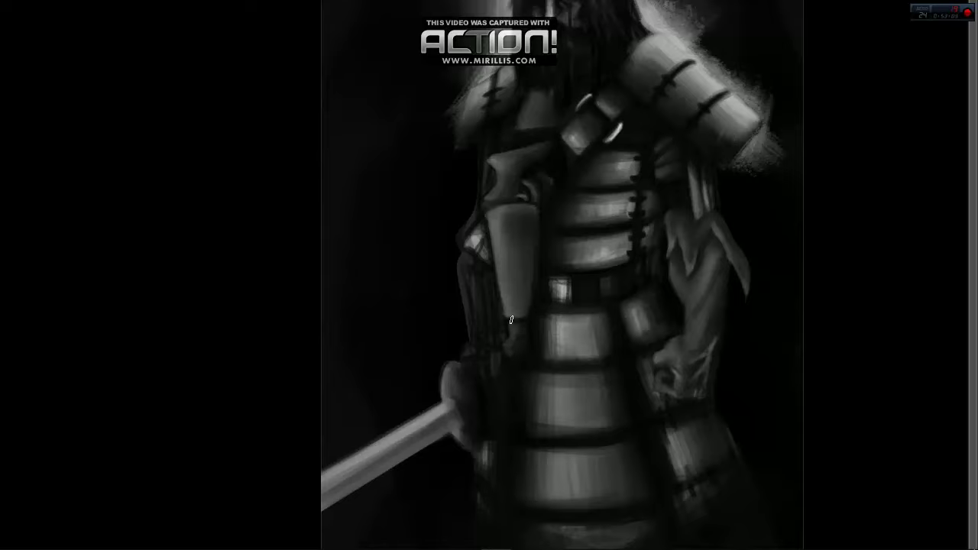
scroll(532, 318, "up", 3)
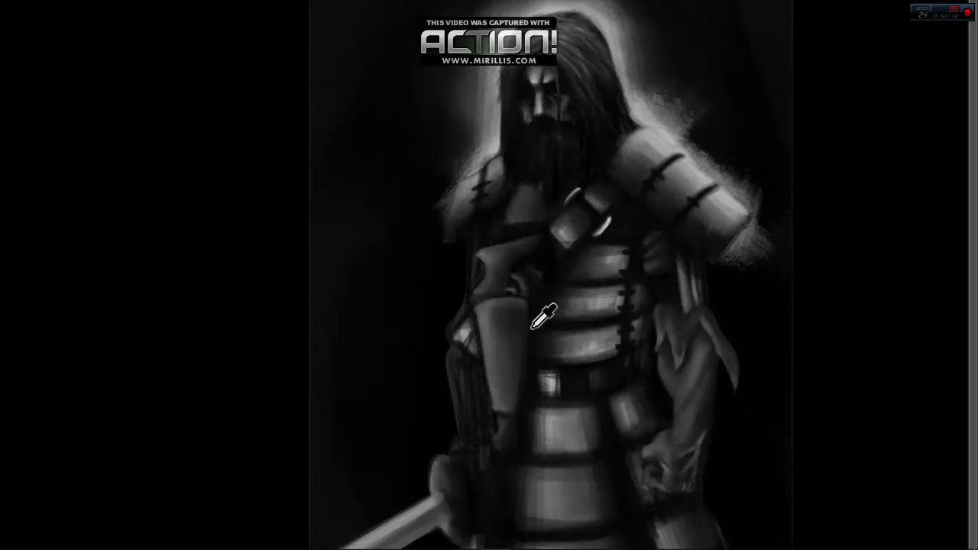
scroll(629, 338, "down", 1)
scroll(690, 300, "up", 1)
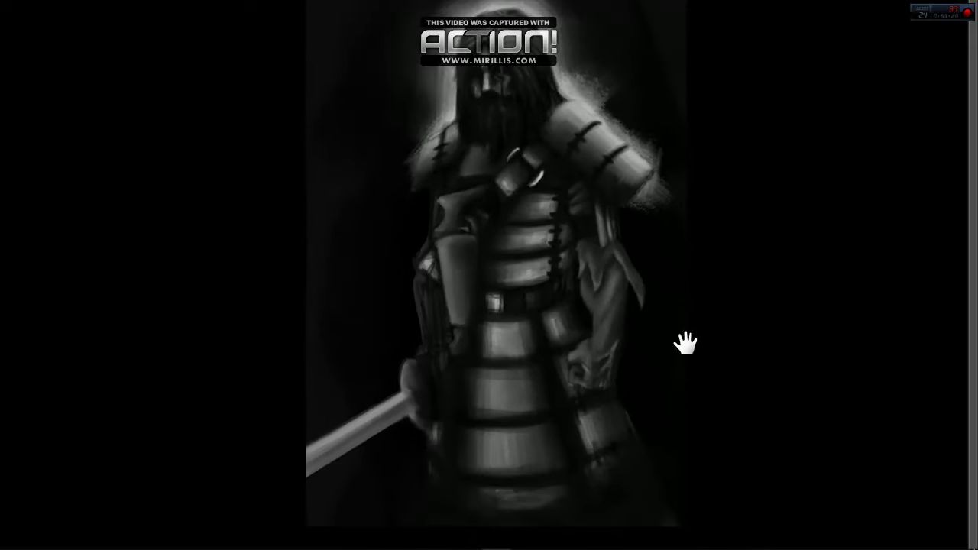
right_click(616, 329)
key("Return")
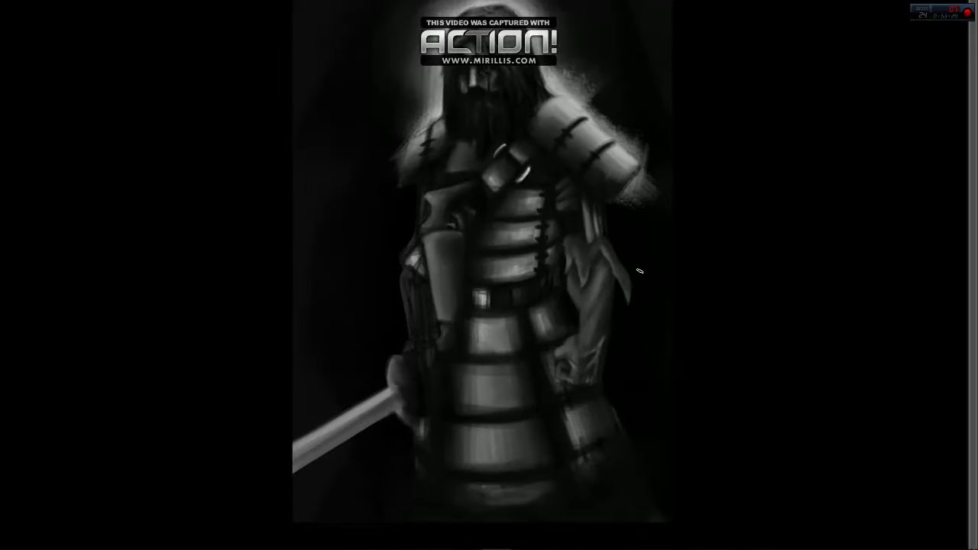
right_click(660, 336)
key("Return")
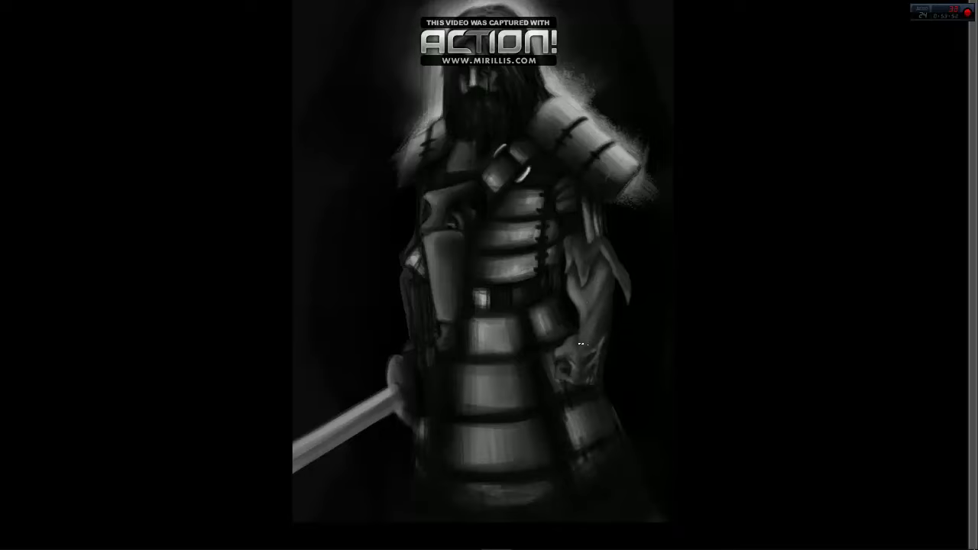
scroll(672, 397, "down", 2)
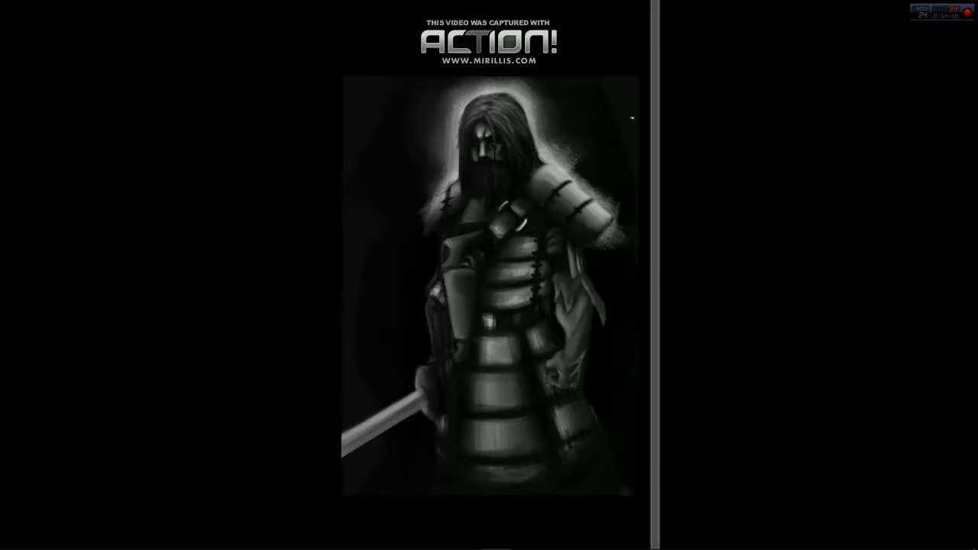
- Brighten the soft glow around the warrior's head and right shoulder
key("Tab")
key("Tab")
right_click(733, 401)
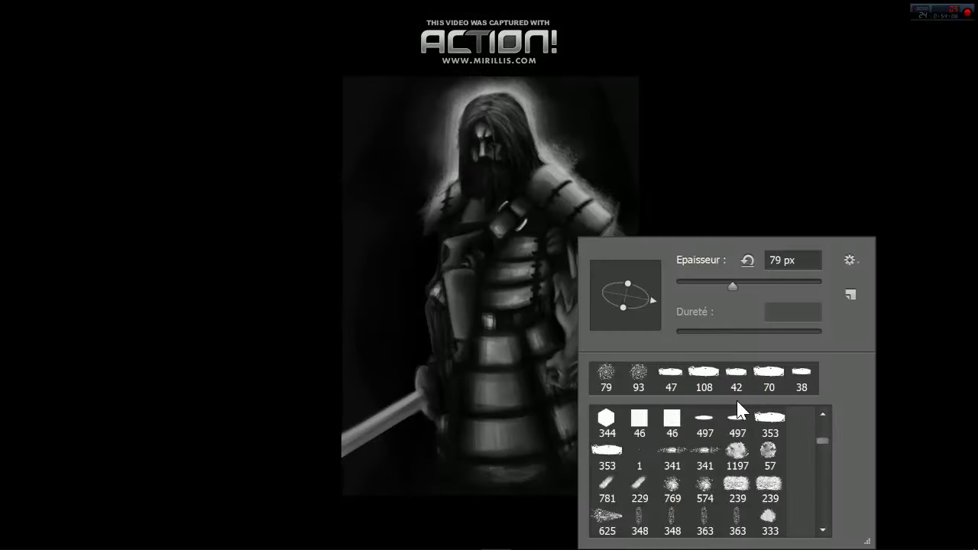
scroll(618, 436, "up", 3)
key("Return")
mouse_move(527, 245)
left_mouse_down()
mouse_move(557, 109)
mouse_move(463, 109)
mouse_move(616, 215)
mouse_move(450, 171)
mouse_move(478, 196)
mouse_move(491, 168)
mouse_move(583, 136)
mouse_move(419, 306)
mouse_move(439, 349)
mouse_move(648, 287)
left_mouse_up()
- Darken the torso armour using a slightly smaller brush preset
right_click(647, 286)
left_click(618, 393)
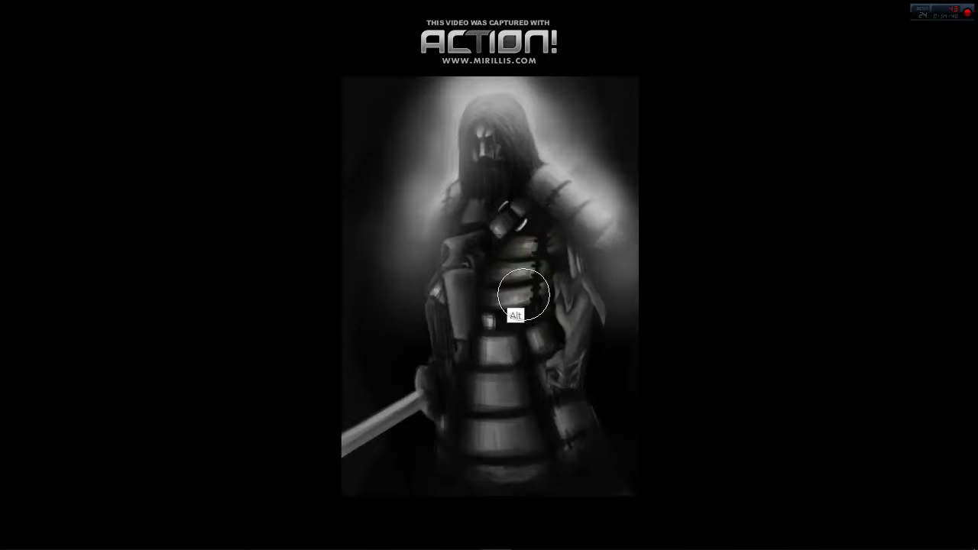
mouse_move(515, 312)
left_mouse_down()
mouse_move(489, 316)
mouse_move(486, 307)
mouse_move(509, 218)
mouse_move(583, 366)
mouse_move(586, 277)
mouse_move(474, 300)
mouse_move(421, 273)
mouse_move(637, 371)
mouse_move(540, 301)
mouse_move(572, 147)
mouse_move(579, 305)
mouse_move(453, 148)
mouse_move(482, 148)
mouse_move(534, 259)
mouse_move(469, 272)
mouse_move(557, 295)
mouse_move(481, 288)
mouse_move(558, 386)
left_mouse_up()
key("shift+Tab")
- Select the Calque 1 layer and make black the painting colour
left_click(805, 516)
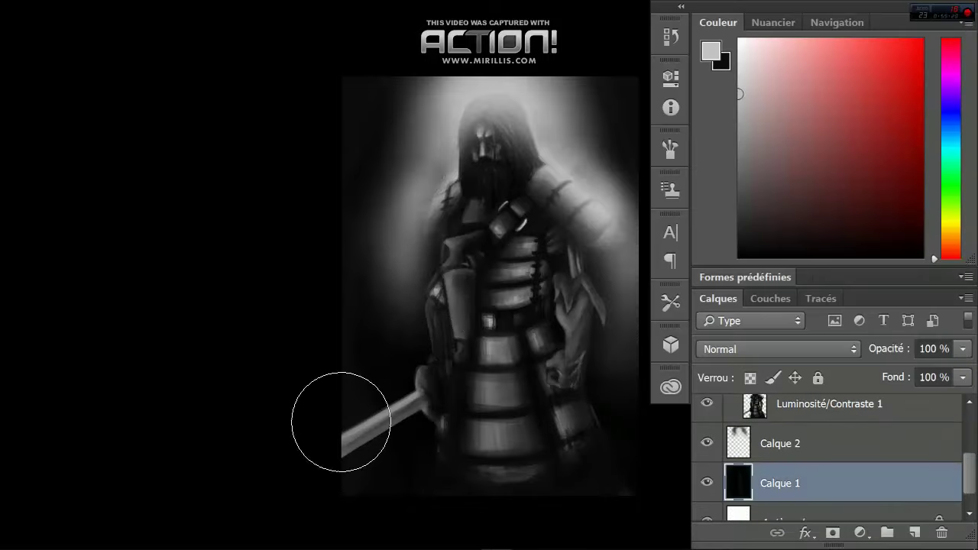
key("x")
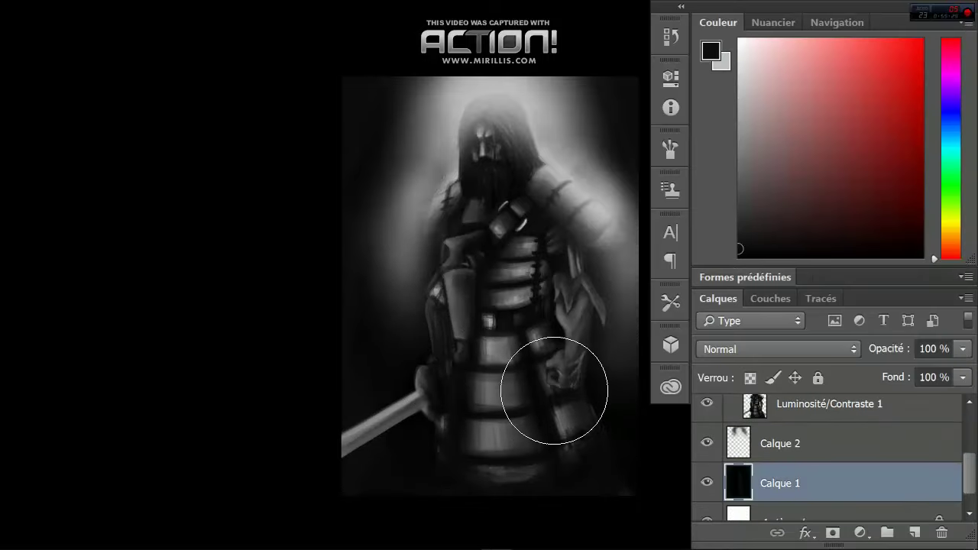
key("Tab")
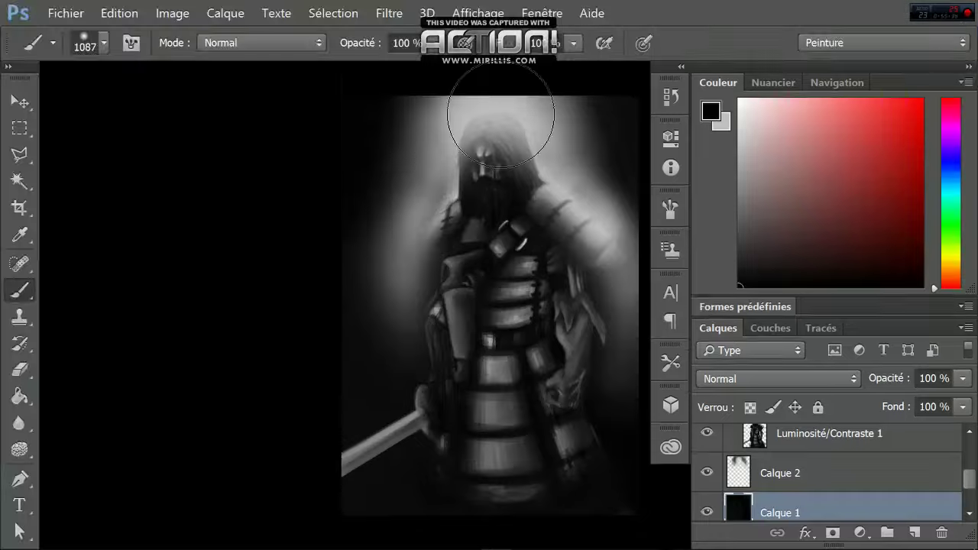
key("Tab")
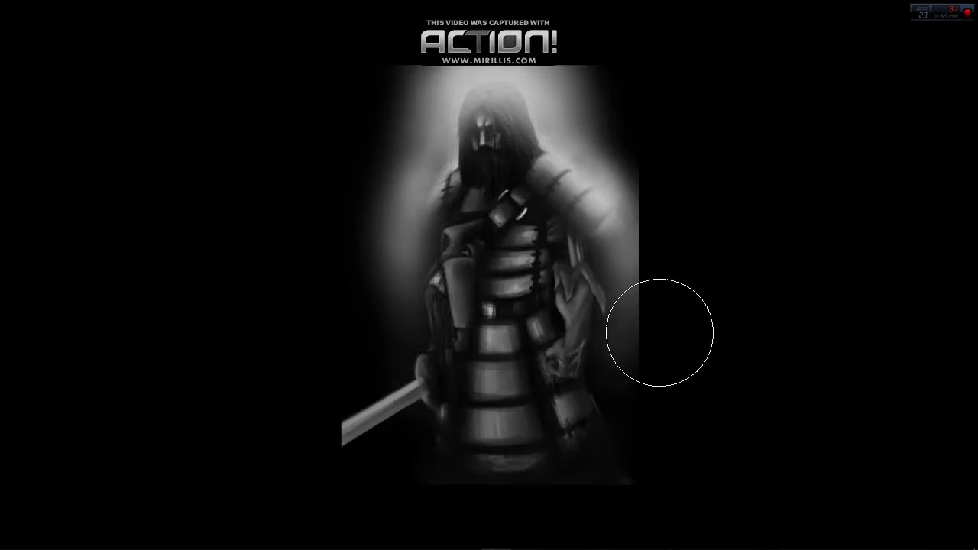
key("Tab")
scroll(961, 498, "up", 1)
key("Tab")
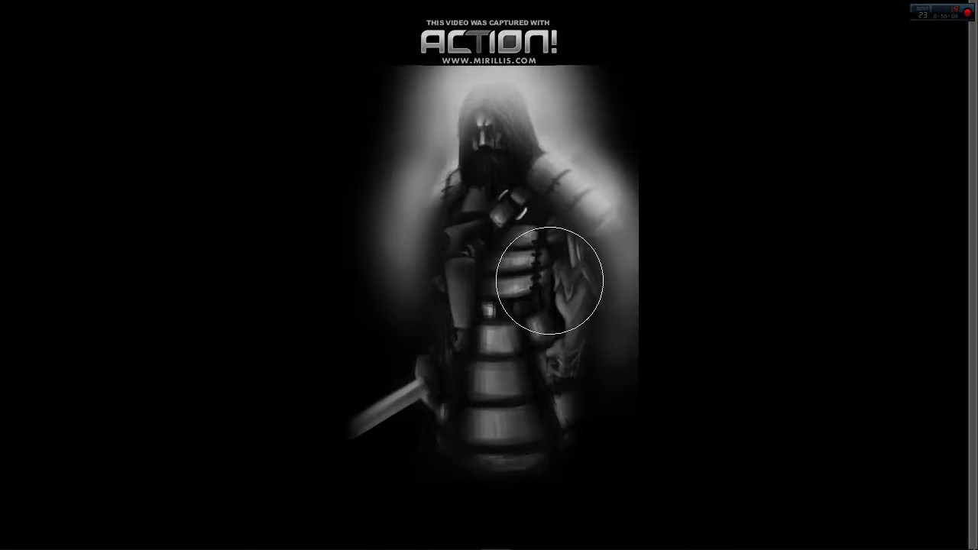
- Paint black over the lower painting and the halo edges at top right, left, and right shoulder
mouse_move(681, 456)
left_mouse_down()
mouse_move(594, 404)
mouse_move(585, 414)
left_mouse_up()
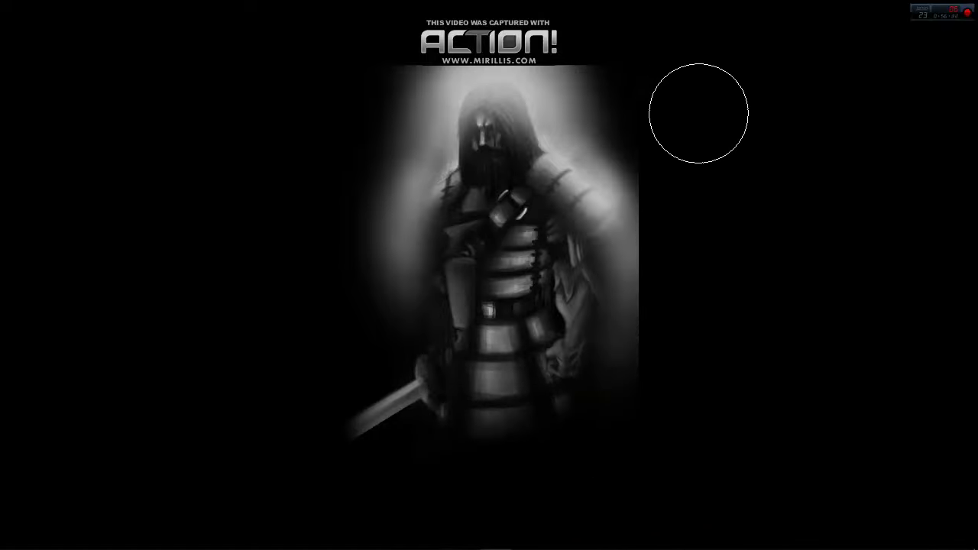
left_click_drag(670, 125, 651, 61)
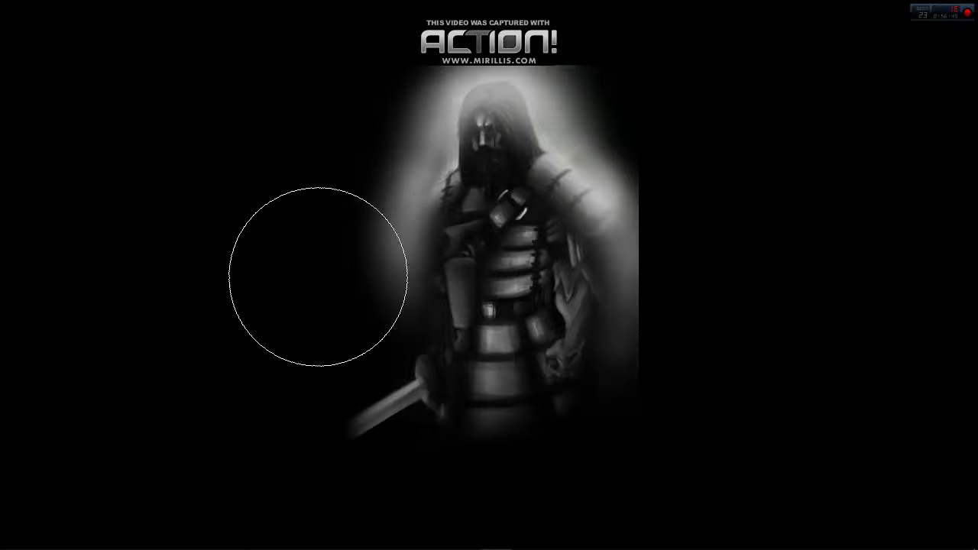
left_click_drag(313, 280, 415, 88)
mouse_move(658, 79)
left_mouse_down()
mouse_move(731, 306)
mouse_move(694, 421)
left_mouse_up()
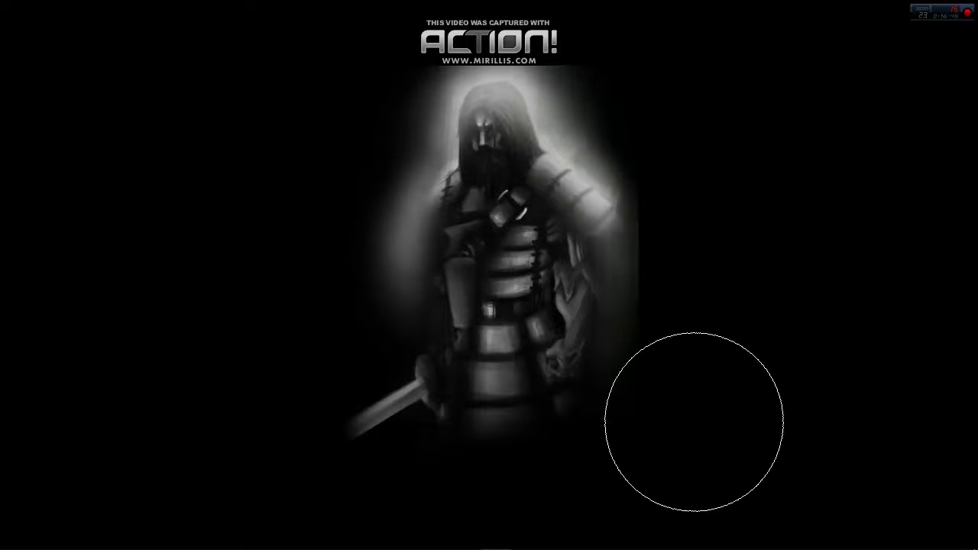
left_click(670, 297, "alt+space")
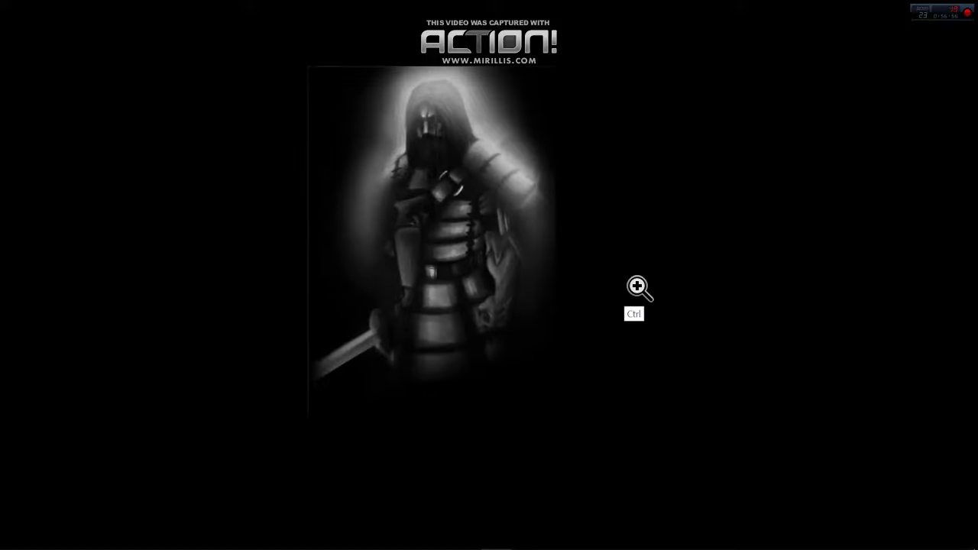
key("f")
key("f")
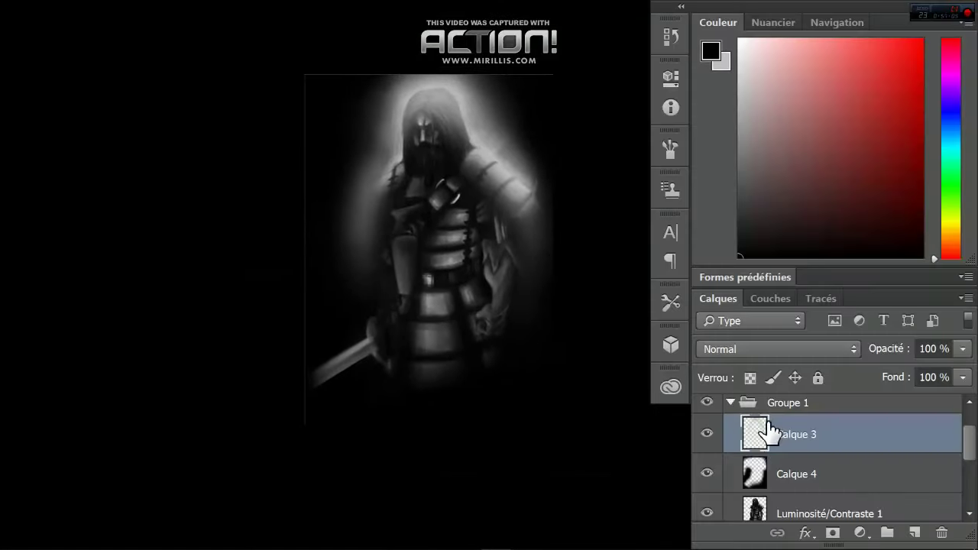
- Collapse Groupe 1, add a new layer, and pick dark red with a spatter brush
left_click(957, 445)
left_click(914, 532)
left_click(919, 190)
key("Tab")
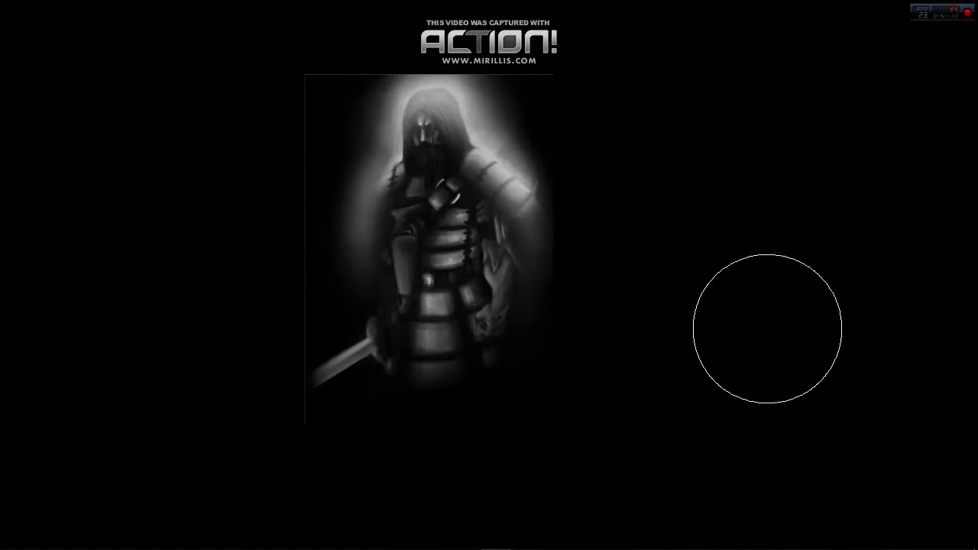
right_click(546, 230)
key("Return")
right_click(546, 223)
key("Return")
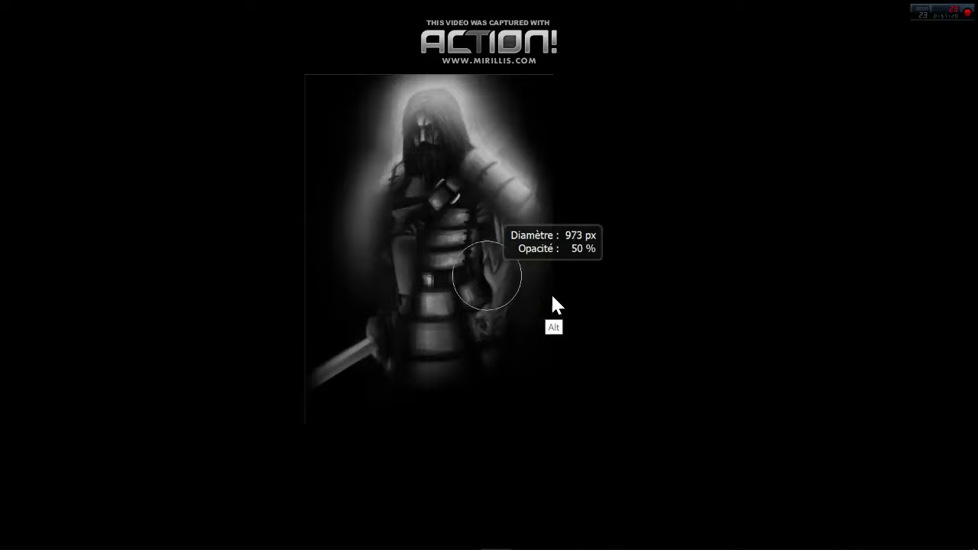
scroll(435, 117, "up", 2)
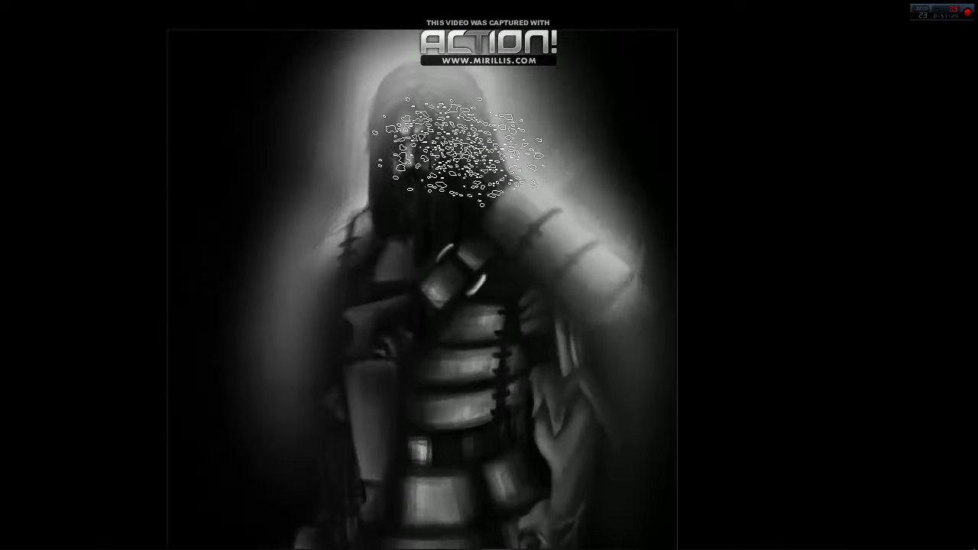
- Paint red blood on the face, lower right side, right shoulder and chest armour band
left_click(416, 139)
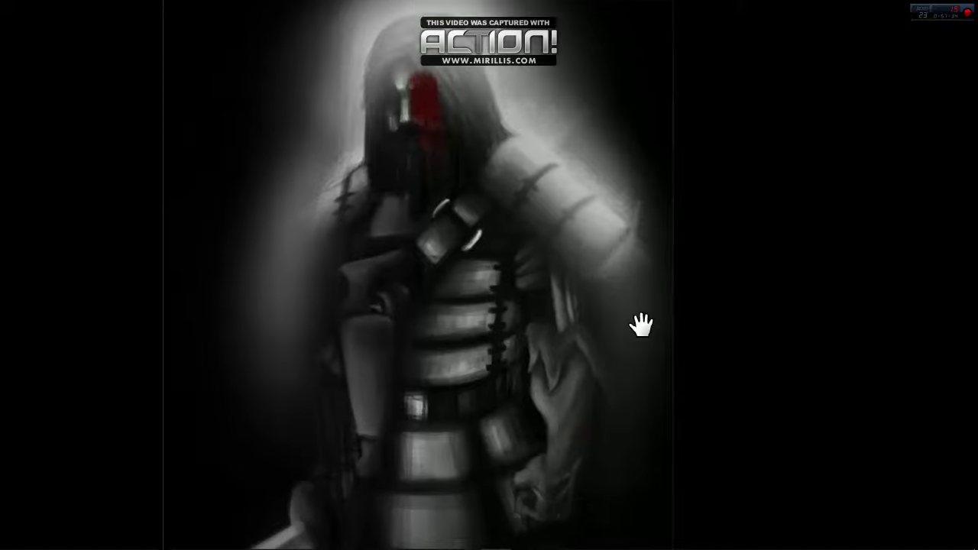
left_click_drag(640, 325, 640, 226)
mouse_move(578, 395)
left_mouse_down()
mouse_move(540, 404)
mouse_move(607, 375)
left_mouse_up()
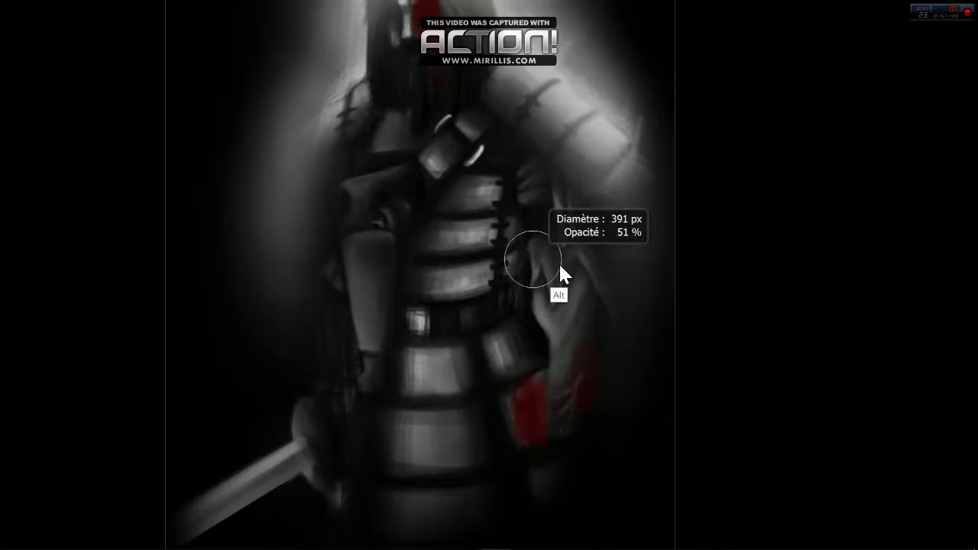
mouse_move(581, 38)
left_mouse_down()
mouse_move(563, 97)
mouse_move(589, 197)
mouse_move(604, 203)
left_mouse_up()
left_click_drag(466, 271, 469, 229)
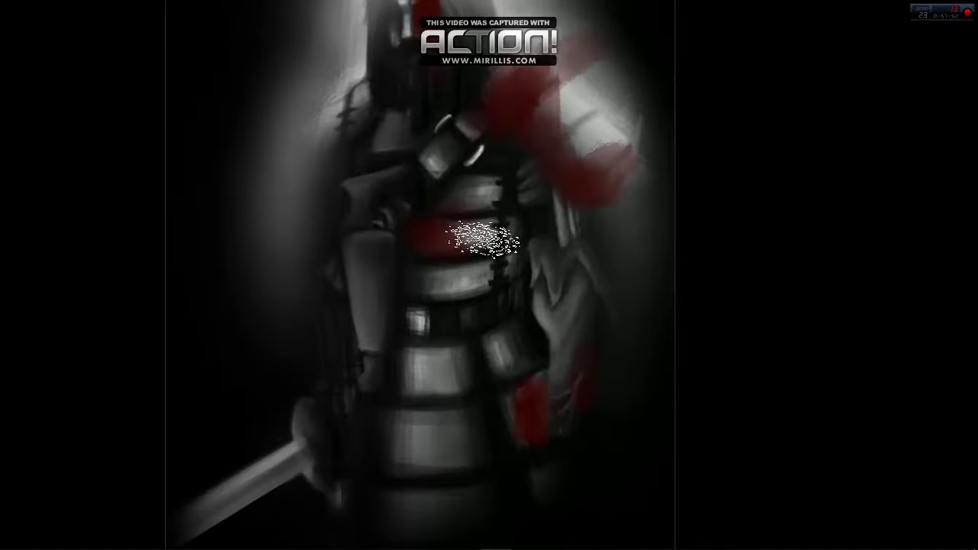
left_click_drag(623, 98, 535, 23)
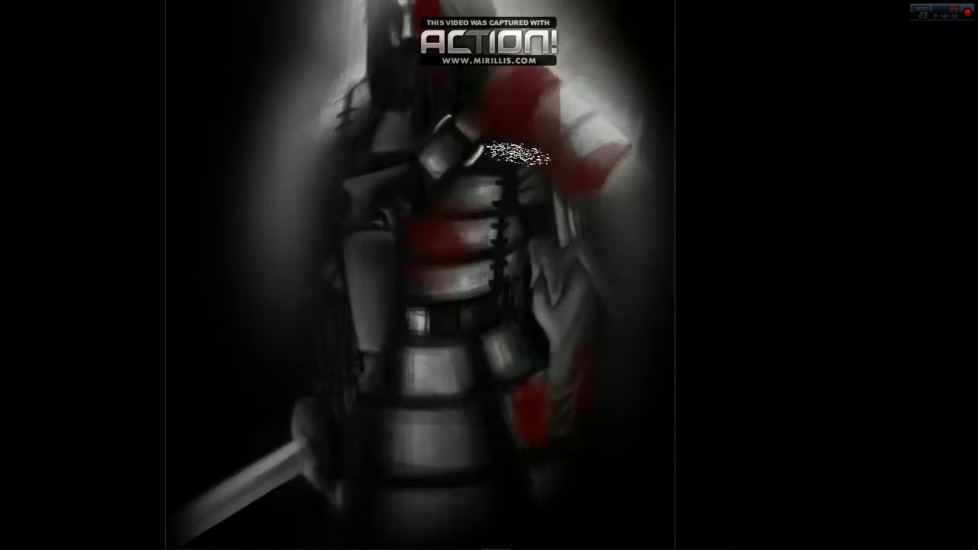
- Resize the spatter brush to about 317 px at 51% opacity
scroll(627, 297, "down", 1)
scroll(627, 297, "up", 1)
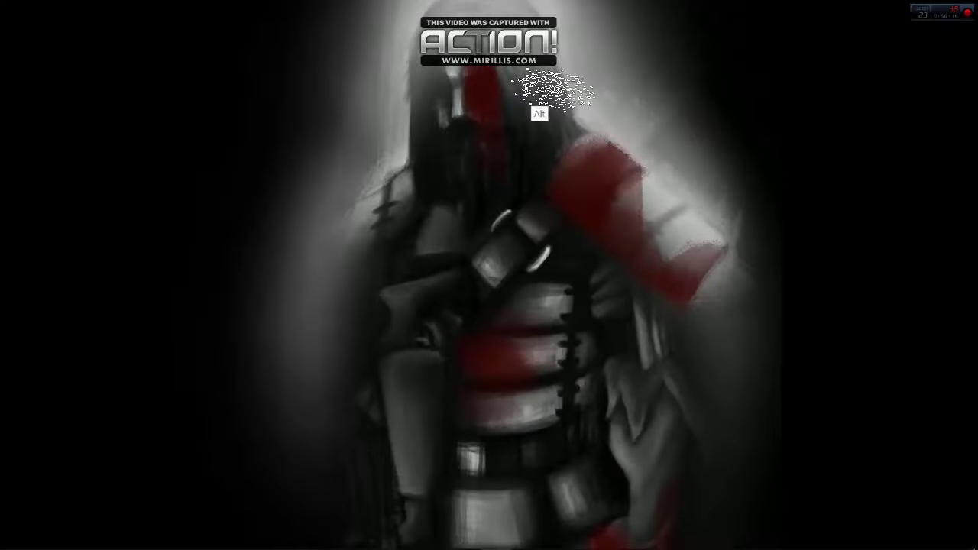
right_click(527, 102)
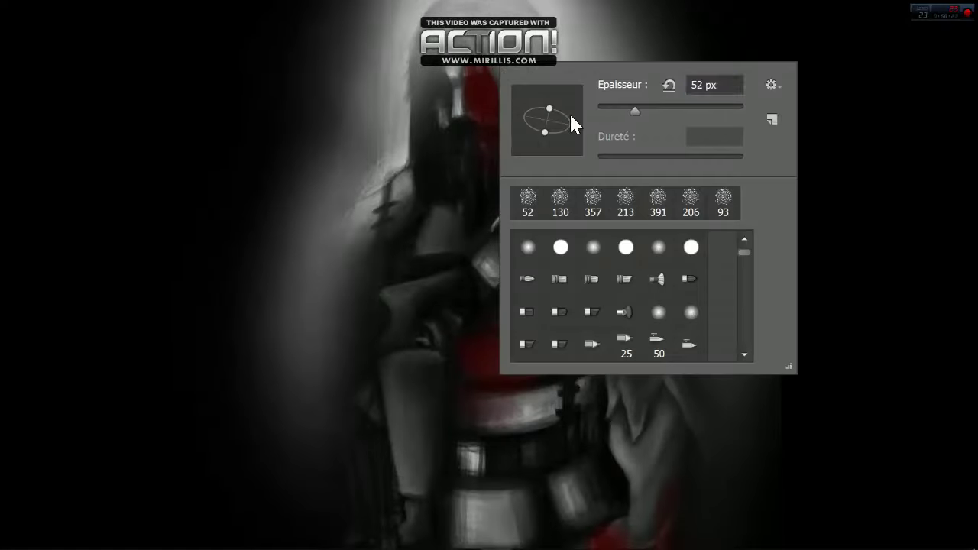
key("Escape")
left_click_drag(527, 101, 502, 138)
scroll(502, 145, "down", 1)
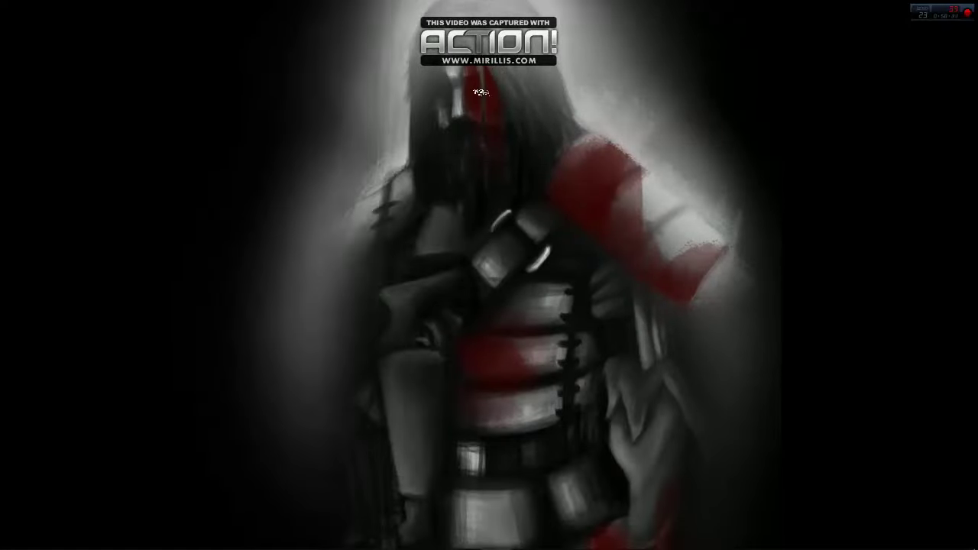